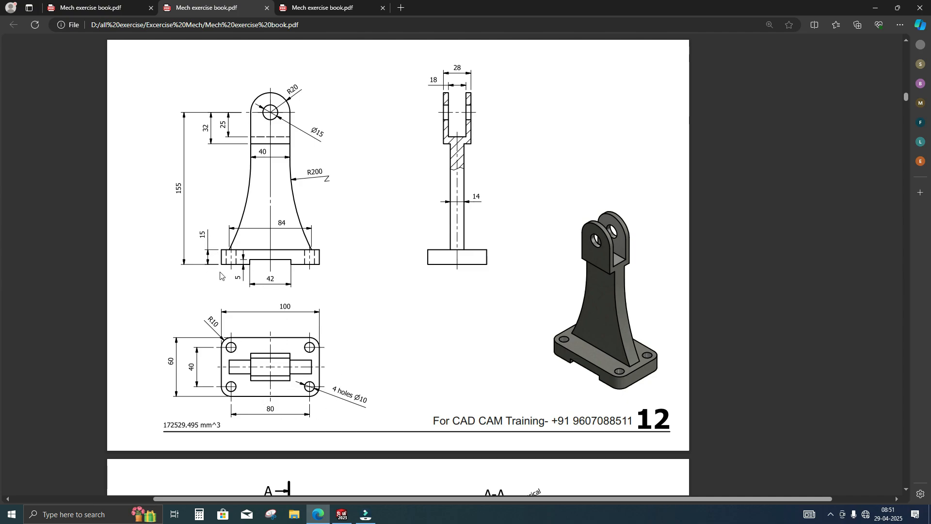
- Switch to SOLIDWORKS and sketch a center rectangle about 163 mm wide on the Top Plane, centred on the origin
click(342, 514)
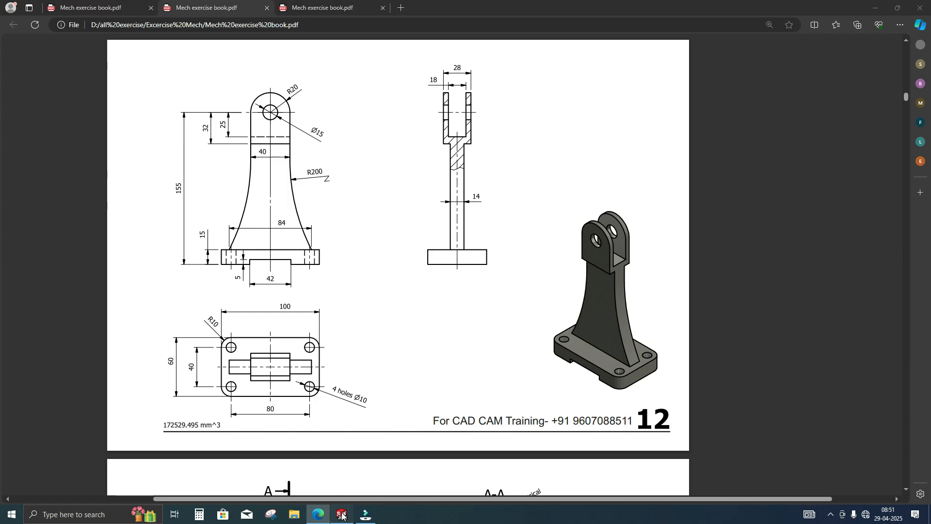
click(38, 174)
click(47, 159)
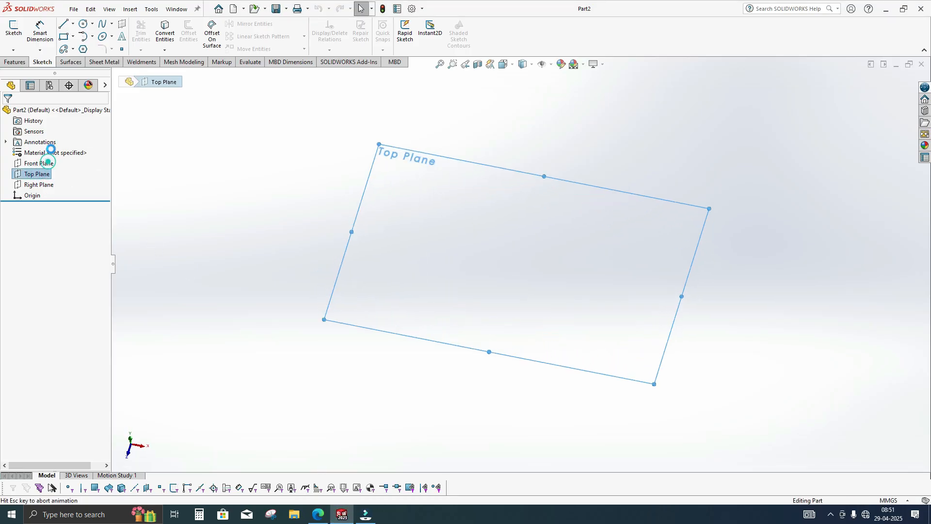
click(73, 37)
click(82, 60)
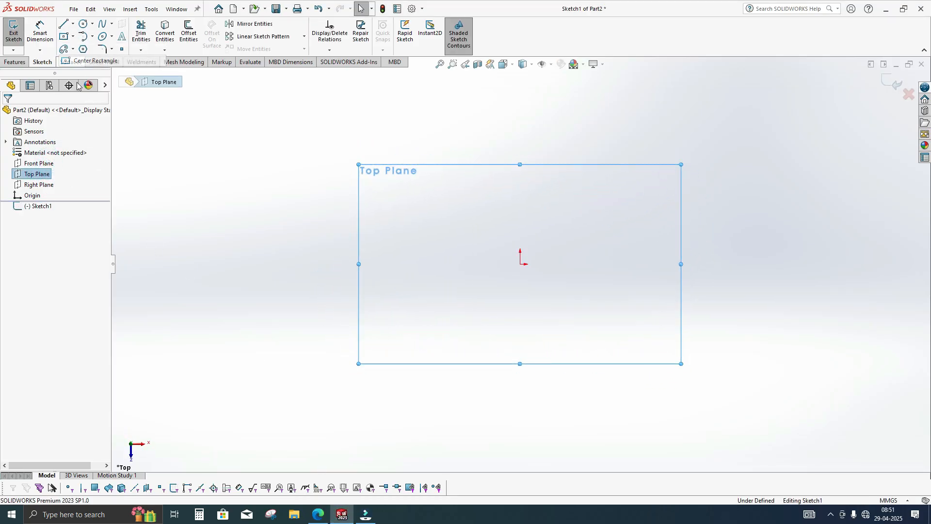
click(521, 265)
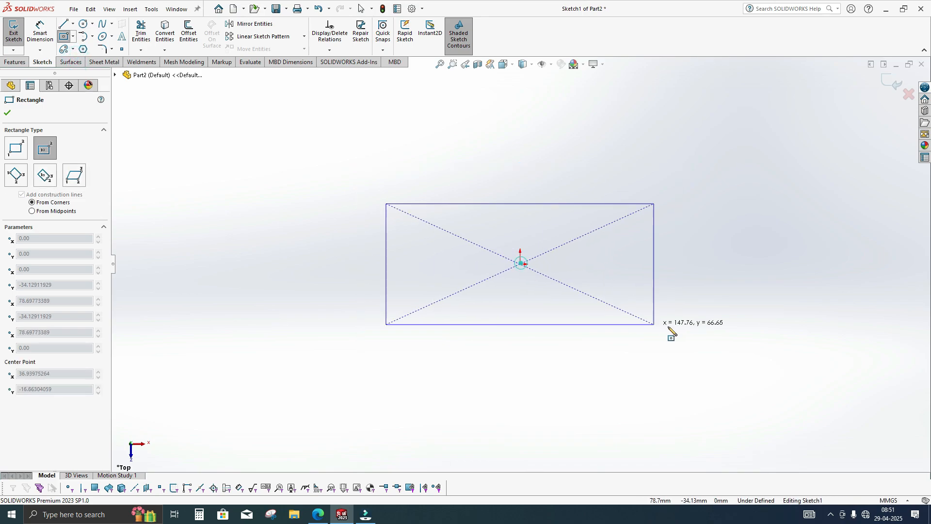
click(669, 326)
- Dimension the rectangle 100 mm wide and 60 mm high, and exit the sketch
click(39, 34)
click(443, 203)
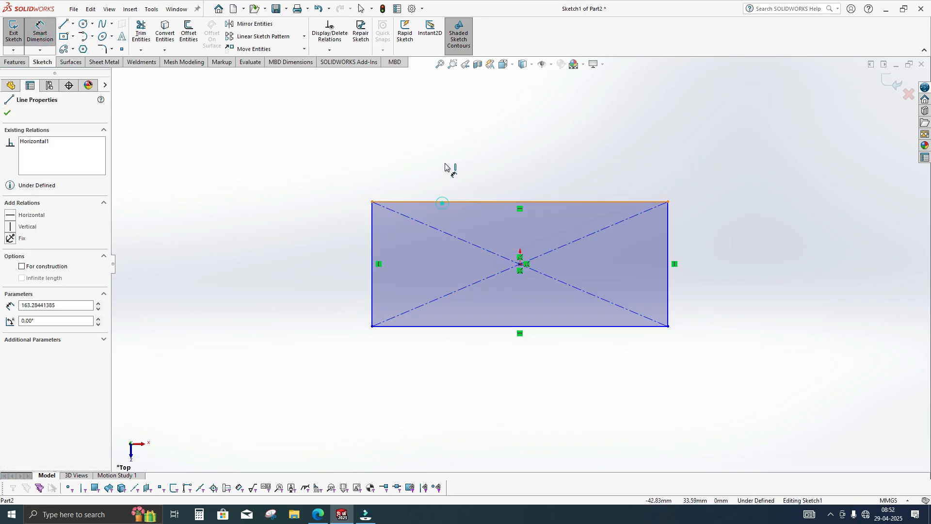
click(444, 162)
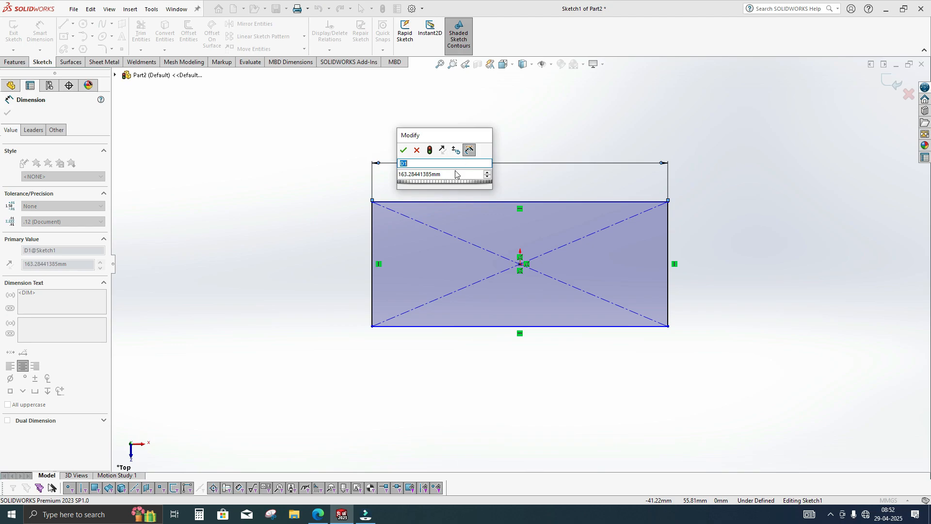
drag(451, 176, 308, 177)
text(100)
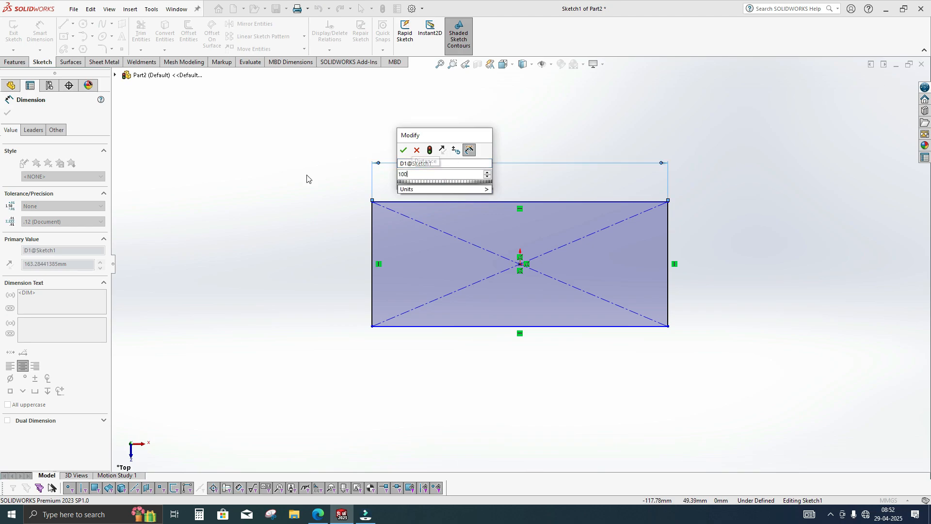
key(Return)
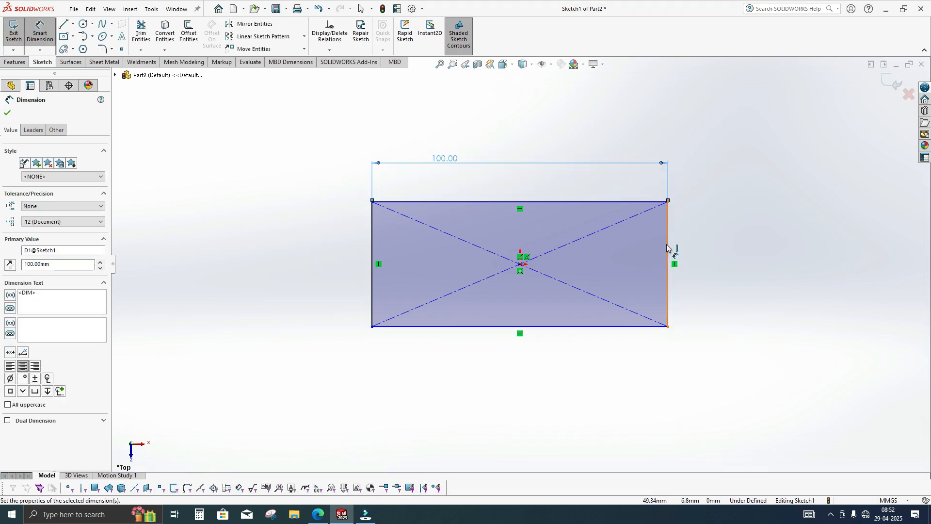
click(667, 243)
click(747, 245)
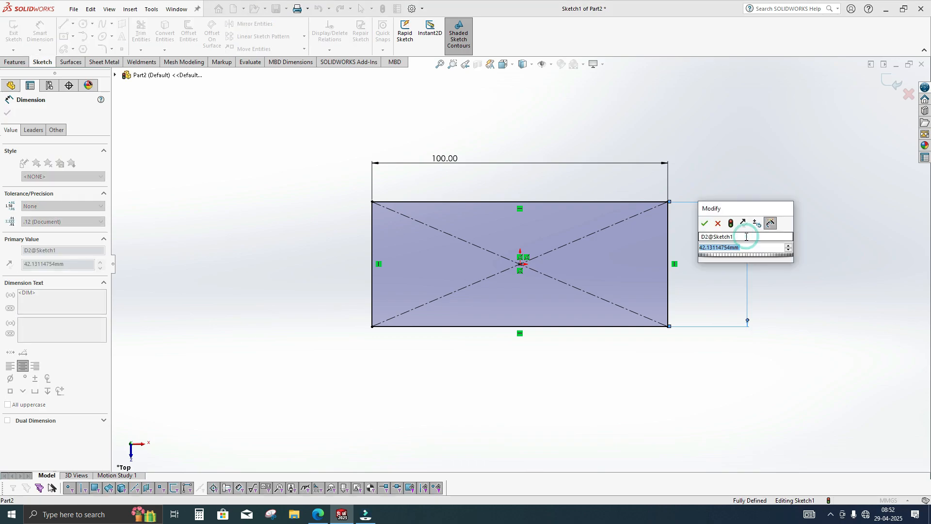
text(60)
key(Return)
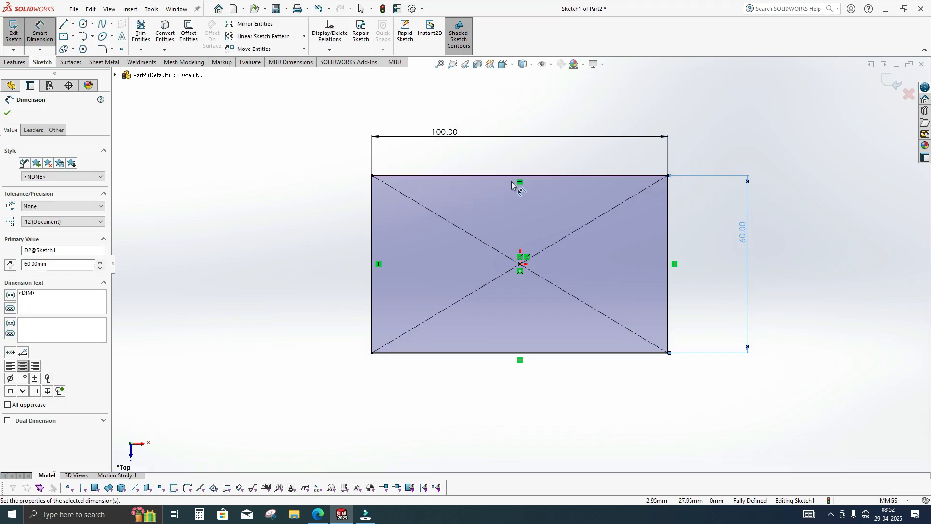
click(893, 81)
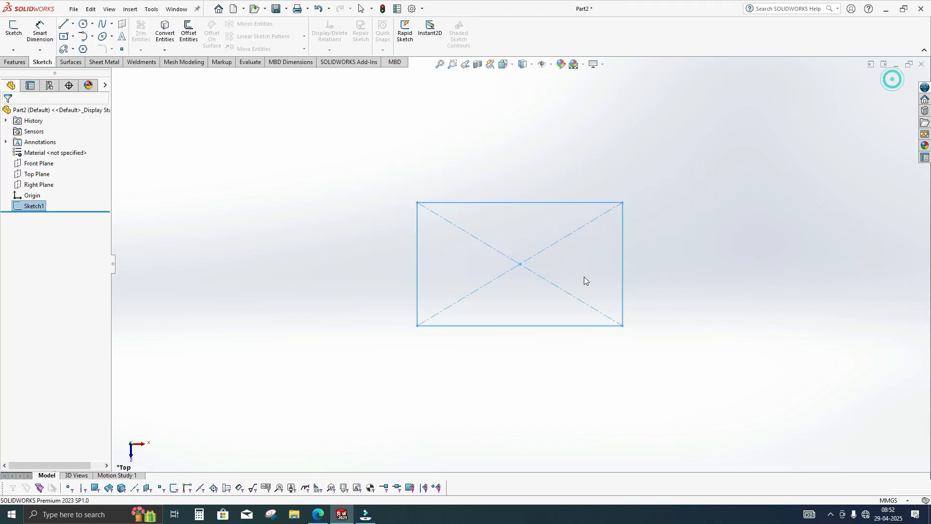
- Extrude the rectangle sketch 15 mm with a blind boss to form the base plate
mouse_move(585, 276)
middle_down()
mouse_move(591, 198)
mouse_move(553, 162)
middle_up()
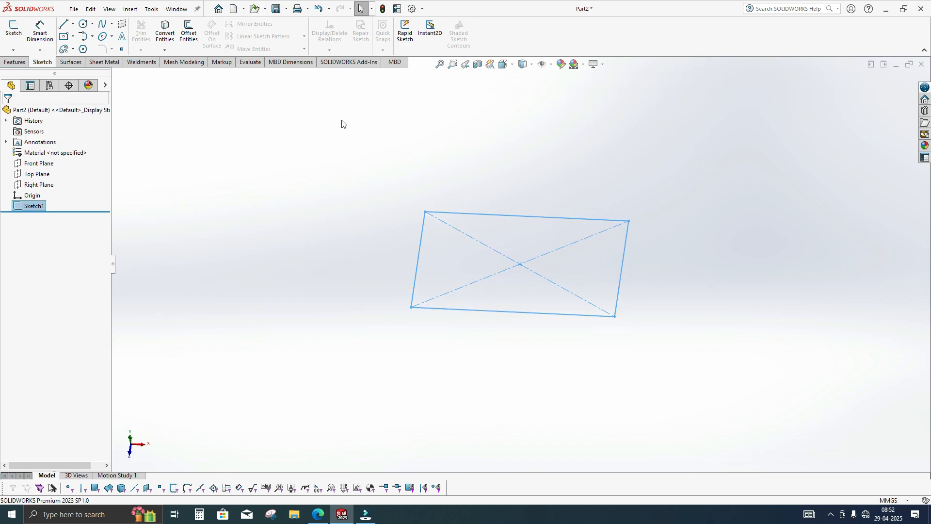
click(12, 61)
click(14, 39)
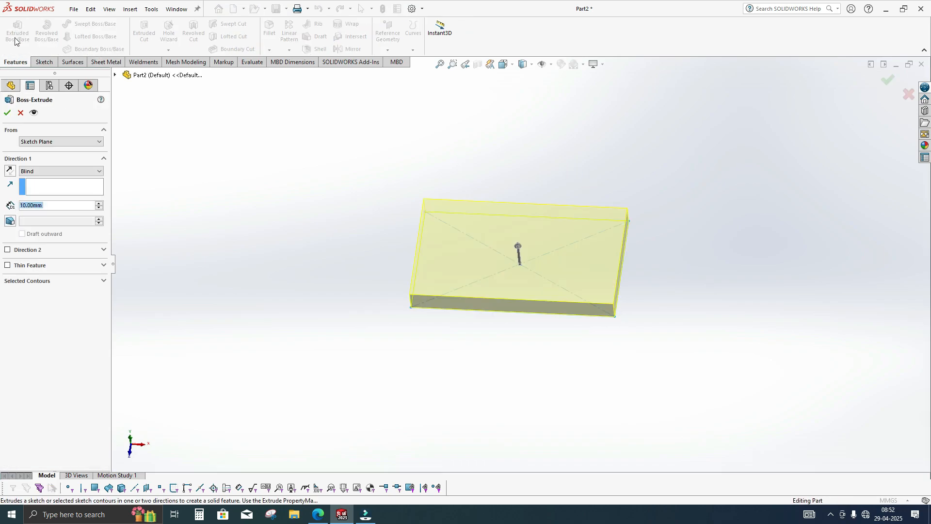
text(15)
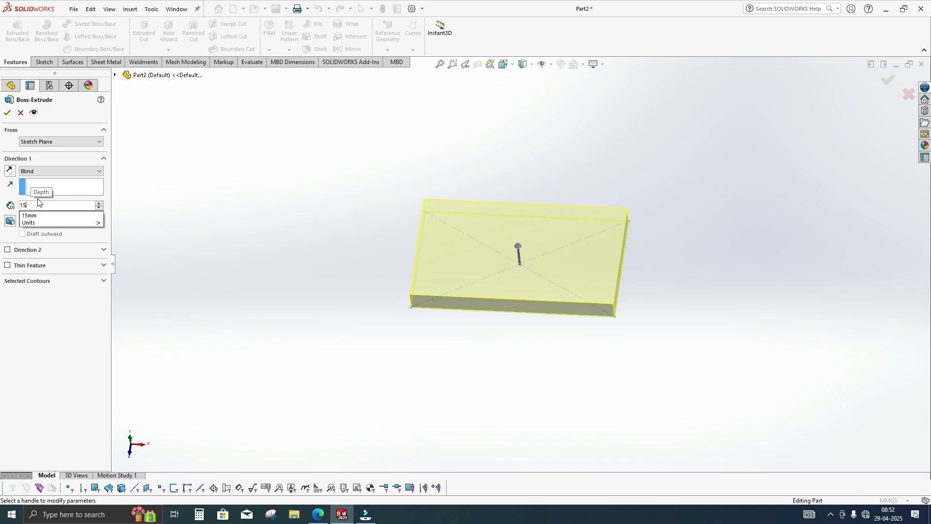
key(Return)
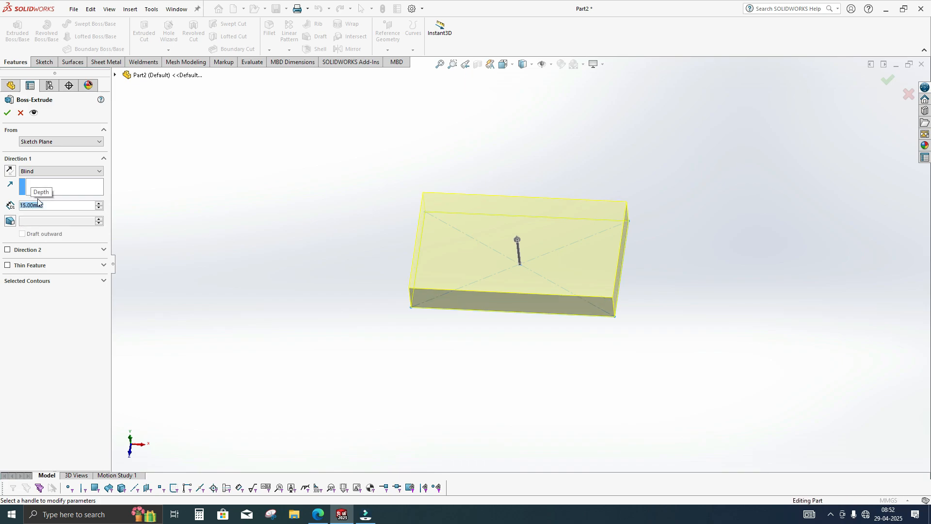
click(7, 113)
middle_drag(312, 234, 303, 363)
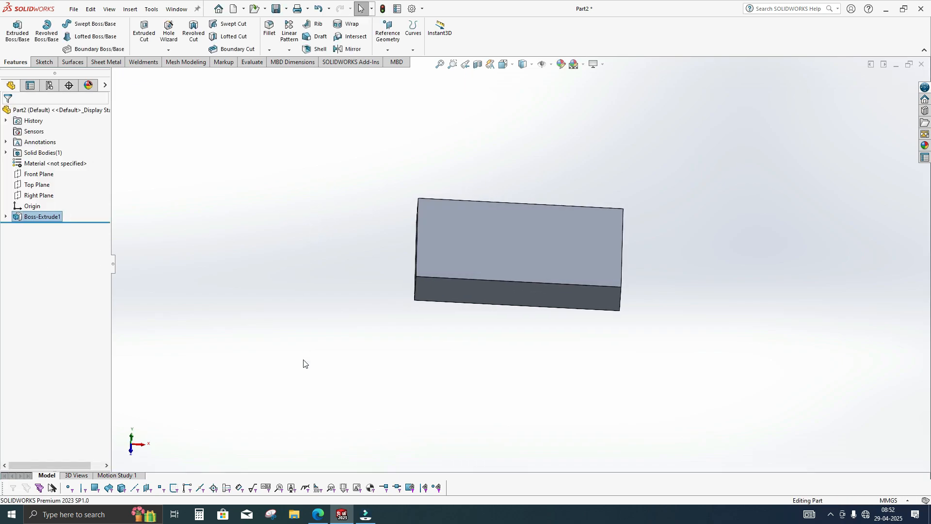
- Check the drawing in Edge, return to SOLIDWORKS, and sketch a horizontal line about 72 mm long above the base on the Front Plane
click(318, 514)
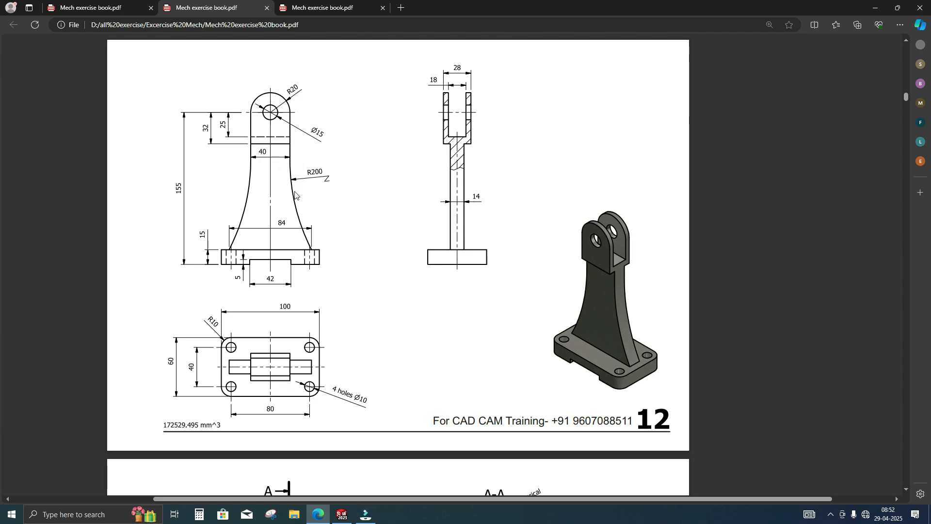
click(343, 515)
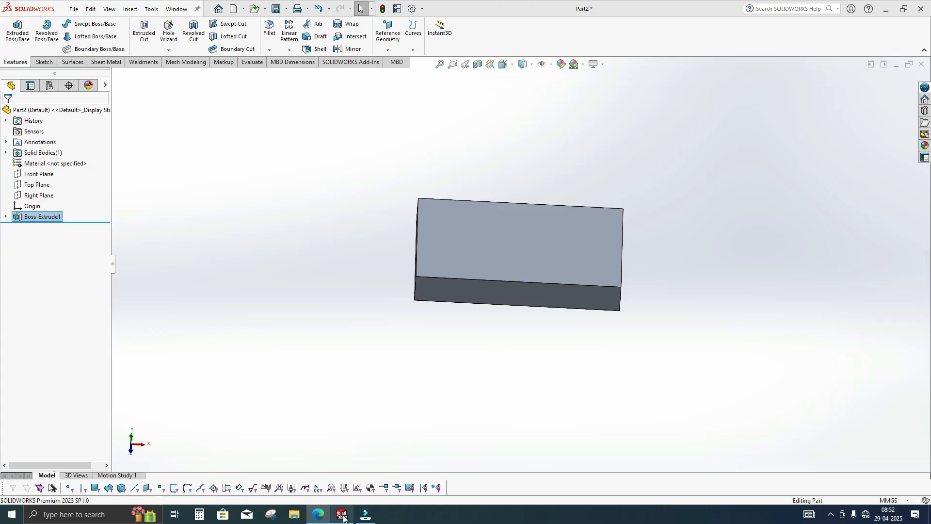
click(48, 175)
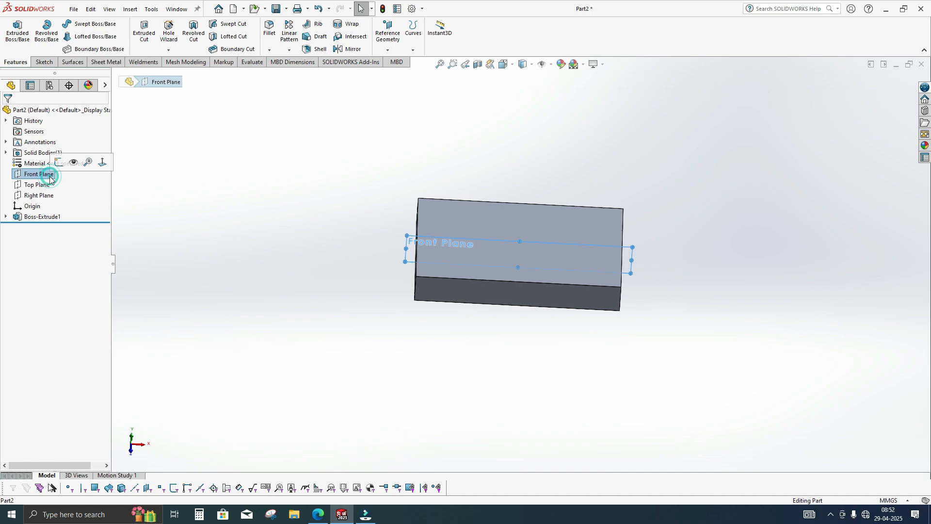
middle_drag(382, 308, 386, 251)
right_click(50, 180)
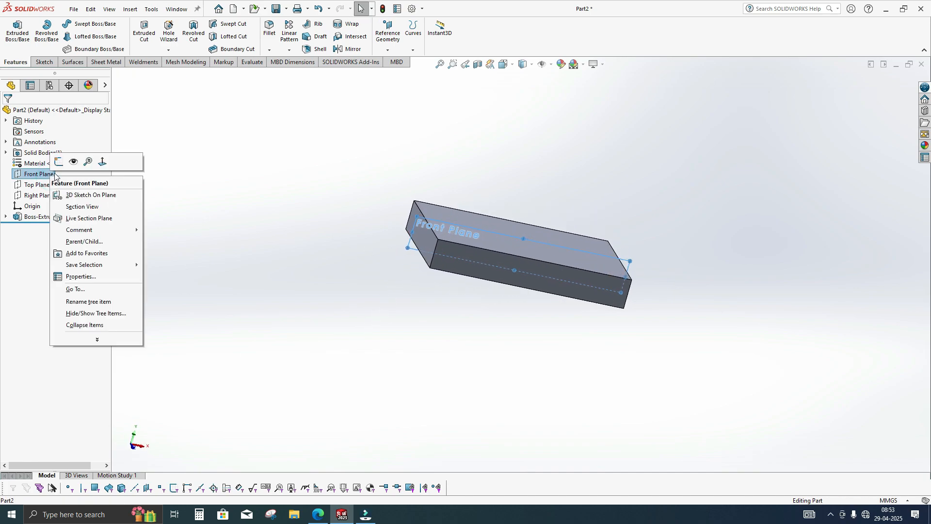
click(58, 164)
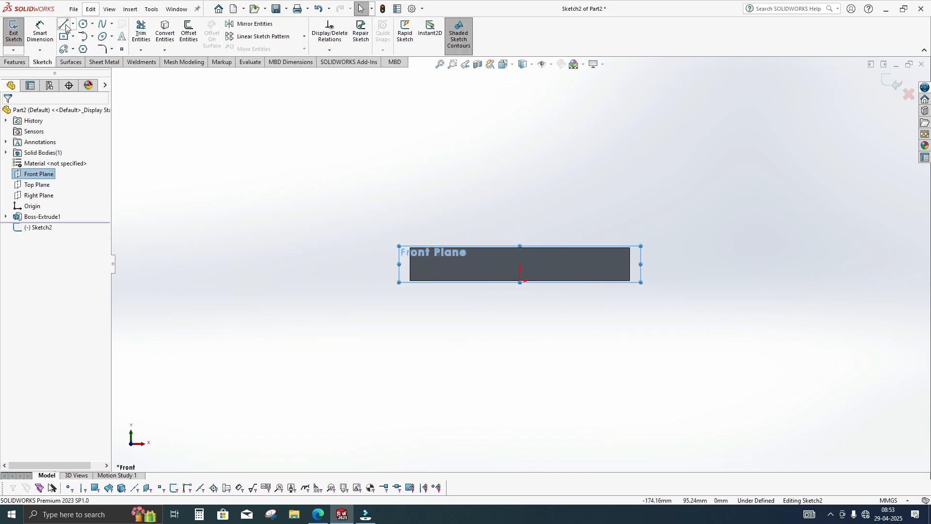
click(60, 26)
key(z)
click(480, 133)
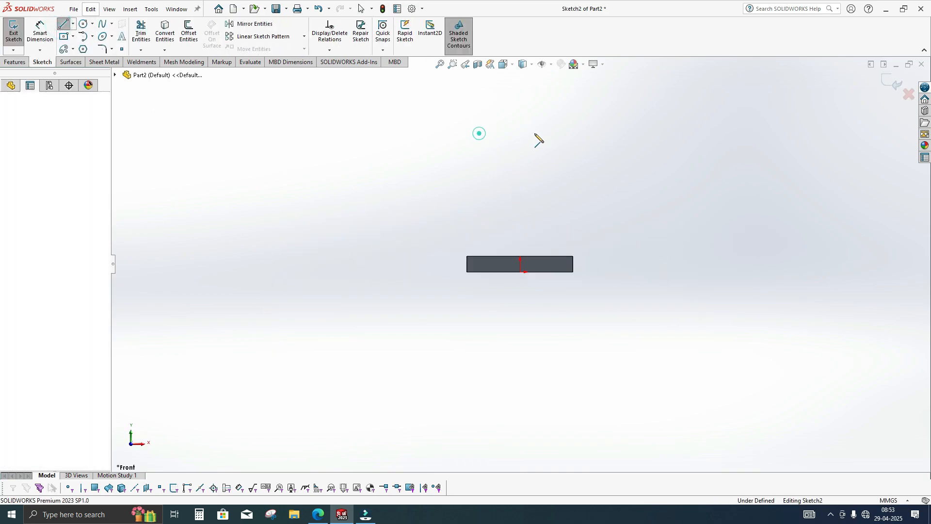
click(557, 133)
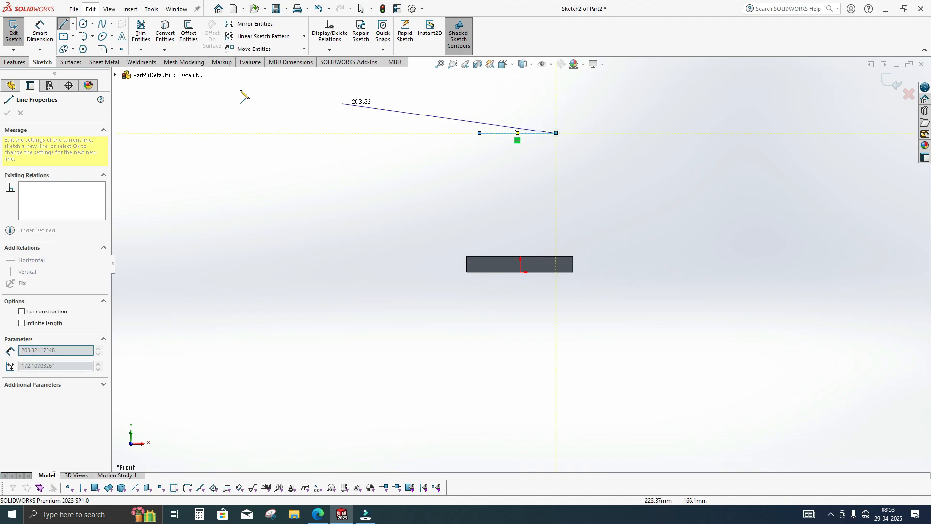
- Add a vertical, infinite-length construction centerline through the origin
click(74, 25)
click(88, 48)
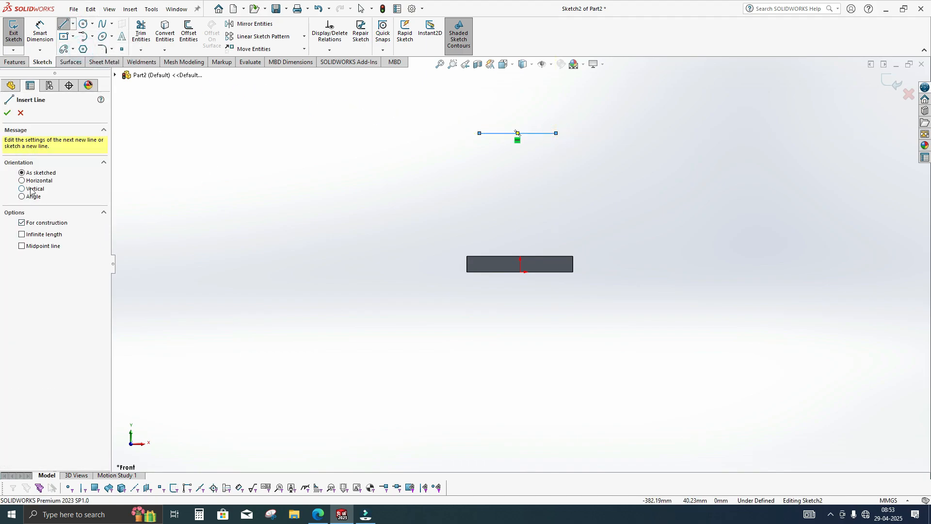
click(29, 189)
click(23, 234)
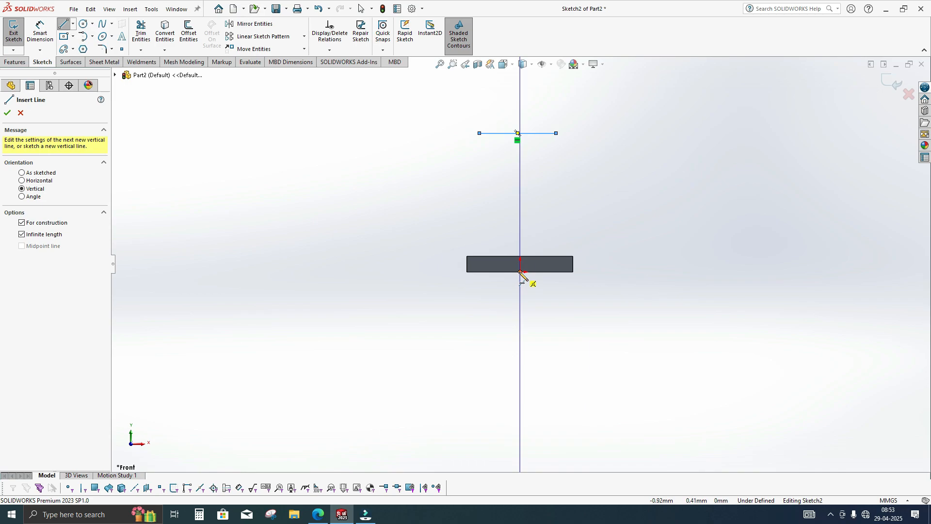
click(520, 272)
- Dimension the horizontal line above the base to a length of 40 mm
click(40, 33)
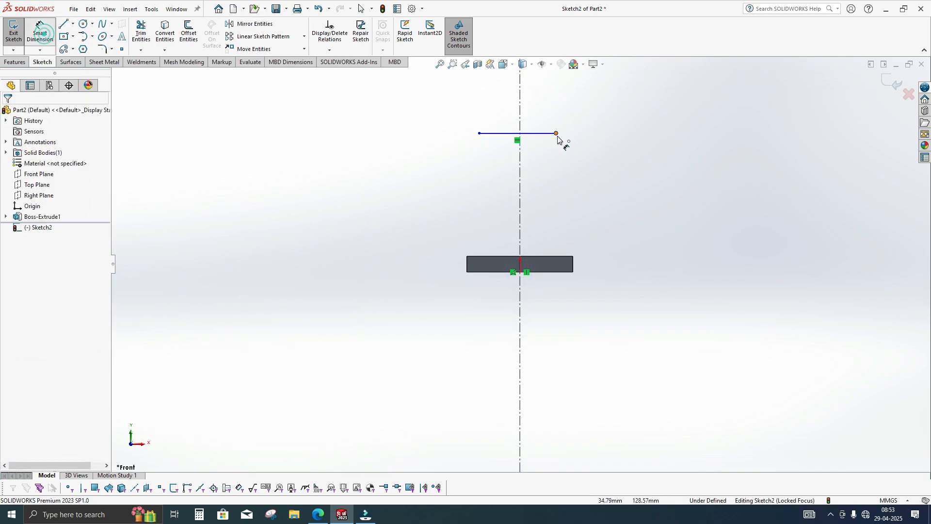
click(546, 133)
click(546, 109)
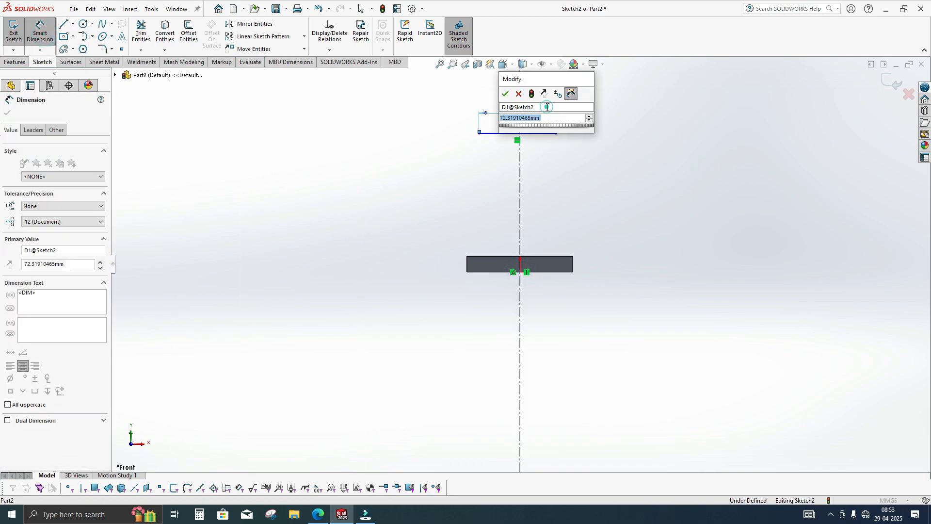
text(40)
key(Return)
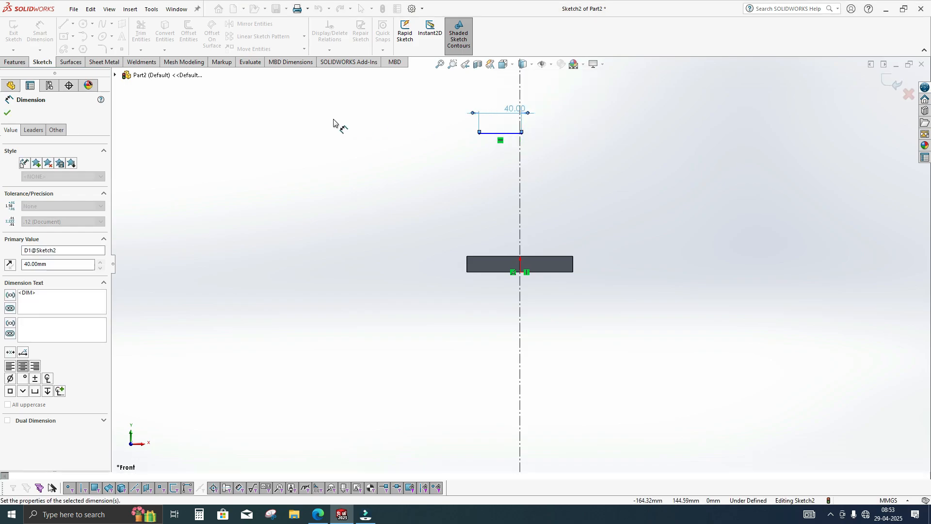
- Sketch a vertical line downward from the left end of the 40 mm line, stopping above the base plate
click(64, 24)
scroll(555, 124, down, 3)
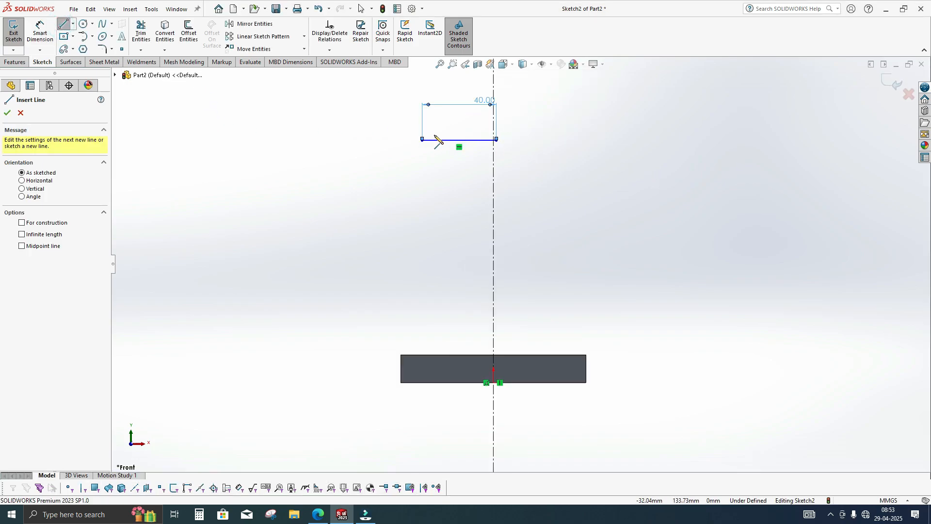
click(422, 140)
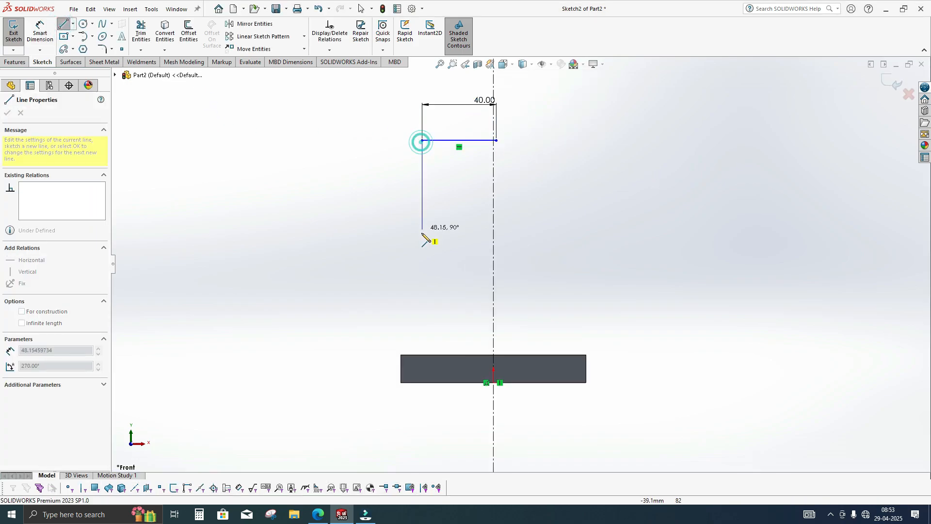
click(423, 271)
- Sketch a circle of about 103 mm radius on the outer side of the vertical line, tangent to that line
click(83, 26)
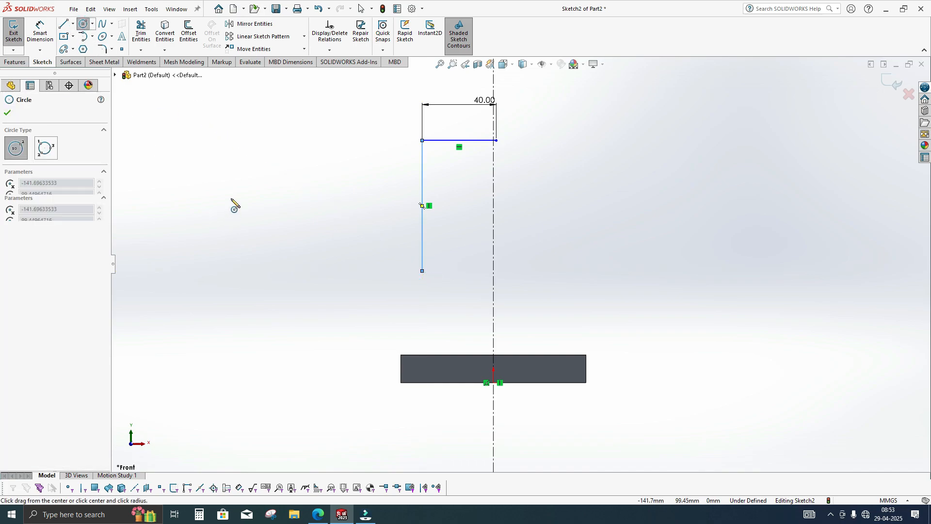
click(231, 198)
click(423, 228)
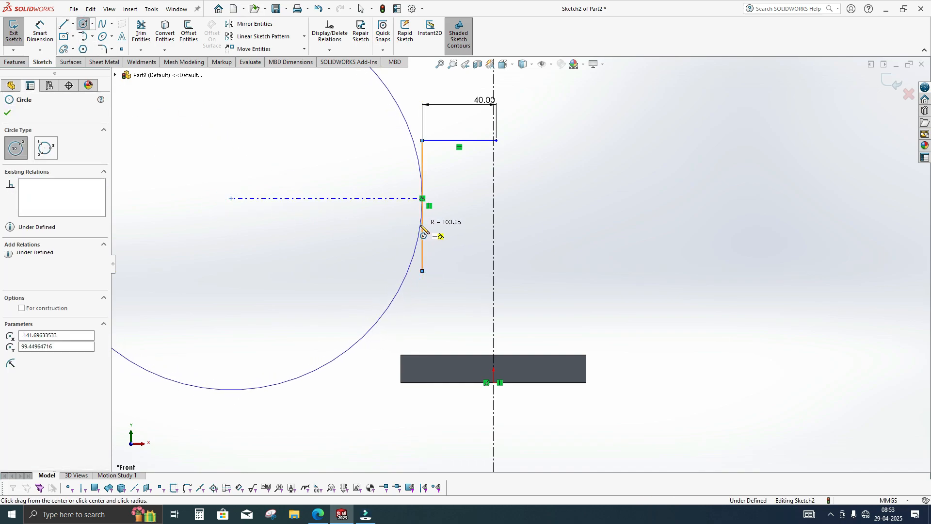
key(z)
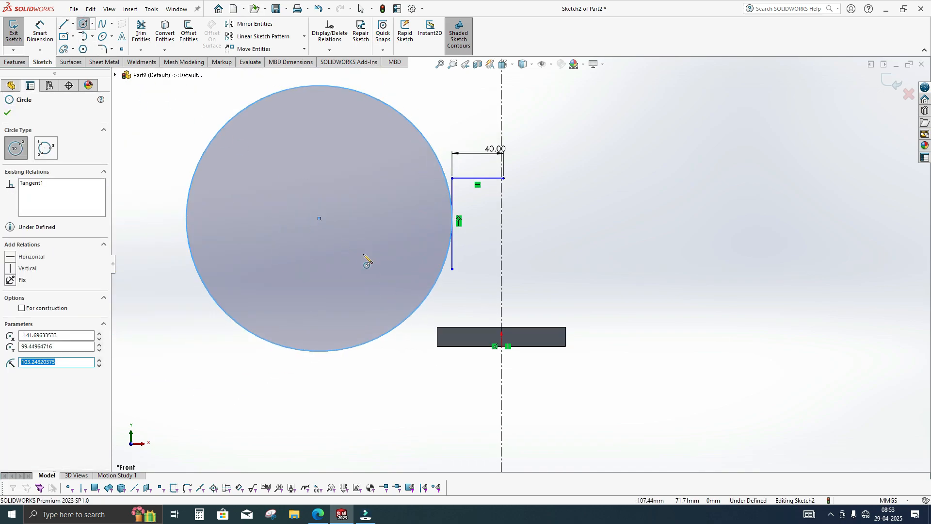
key(Escape)
- Check the web's arc radius in the exercise drawing PDF and dimension the sketched circle to a diameter of 400 mm
click(40, 32)
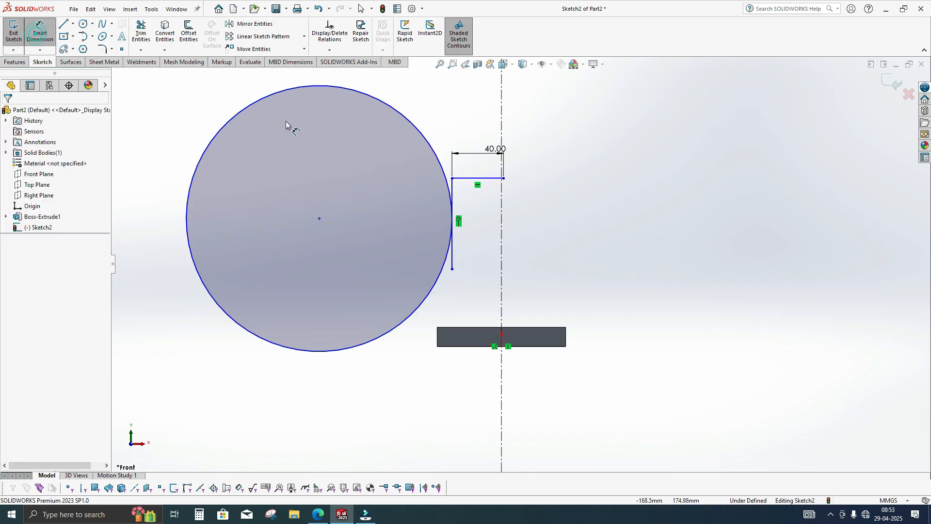
click(318, 514)
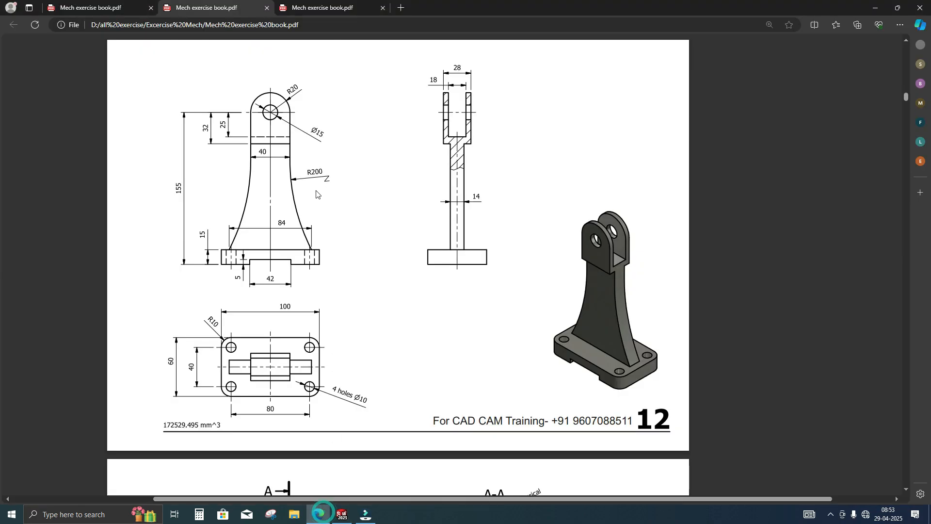
key(alt+Tab)
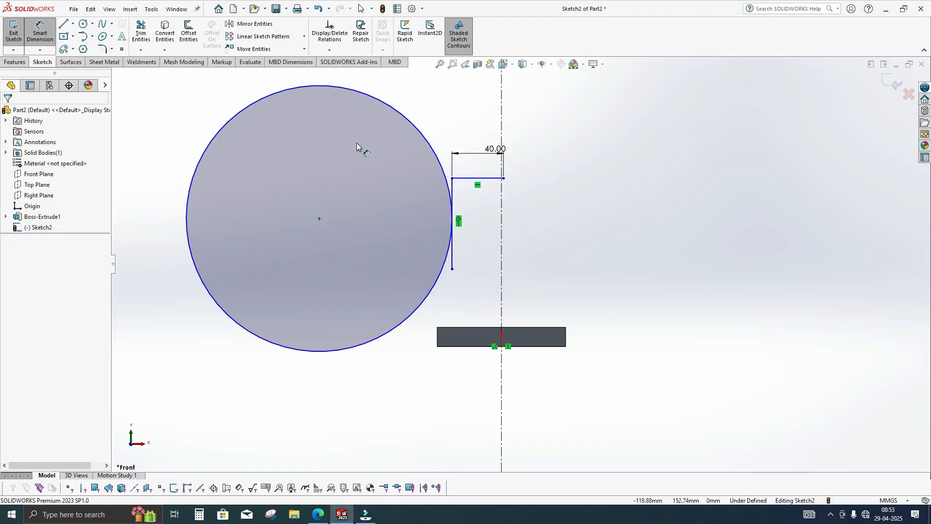
click(416, 121)
click(426, 102)
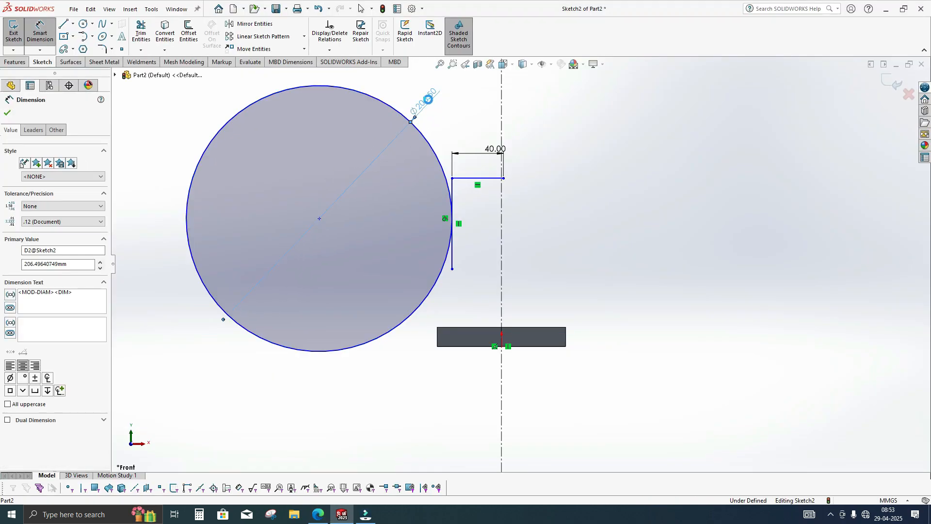
text(400)
key(Return)
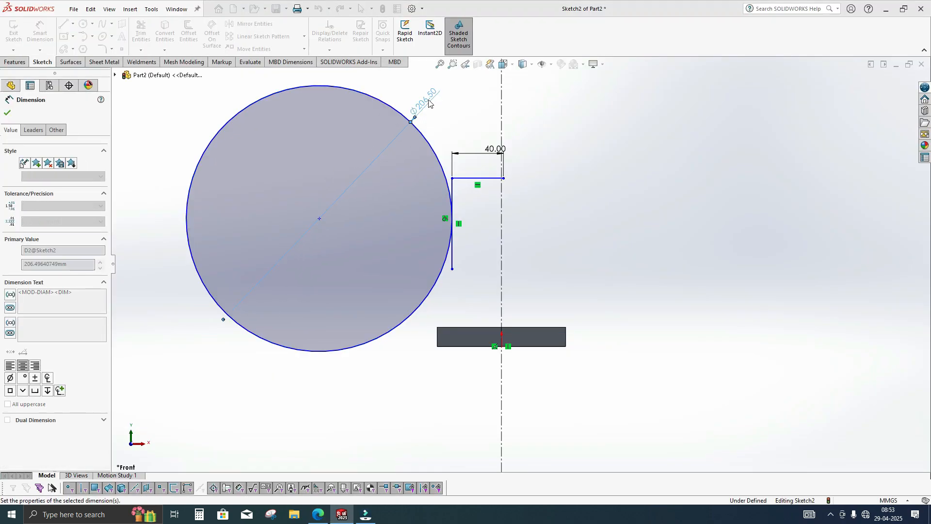
key(Escape)
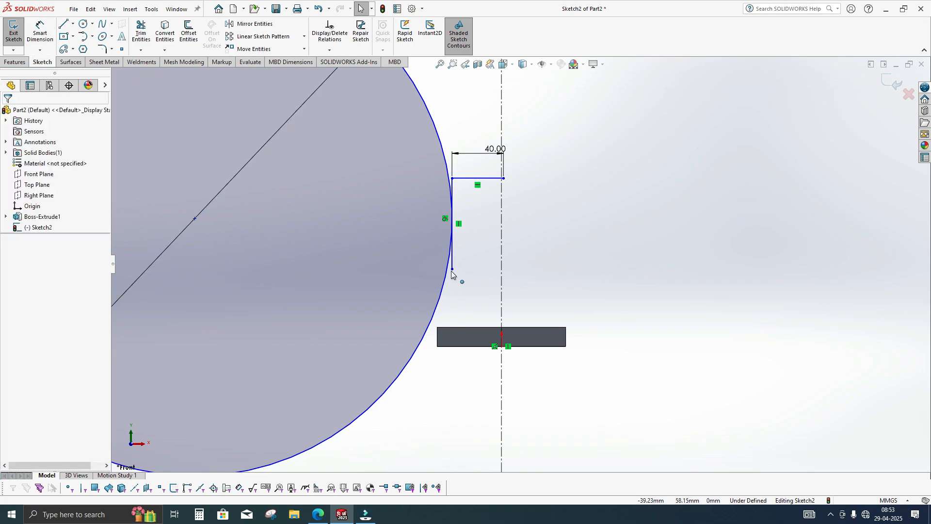
- Move the vertical line with its tangent circle closer to the centerline, and convert the base plate's top edge into a sketch line
drag(453, 266, 479, 267)
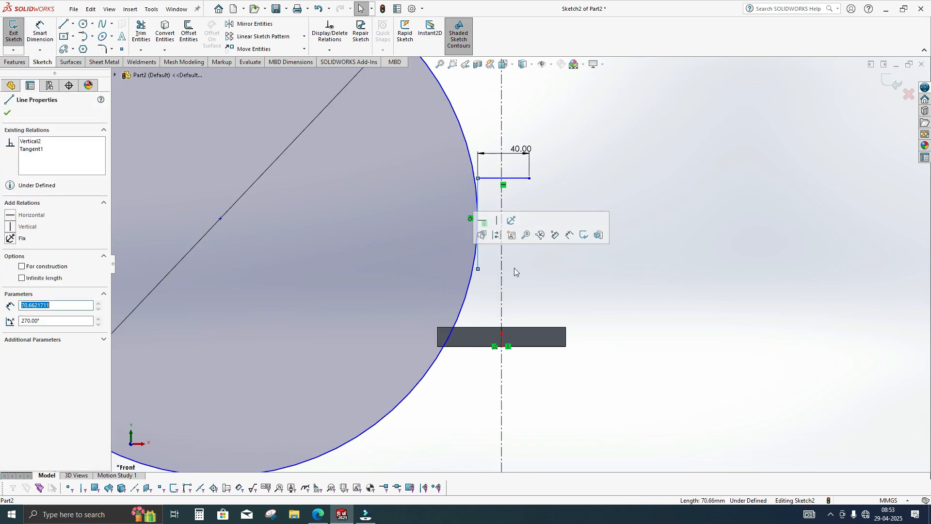
click(542, 281)
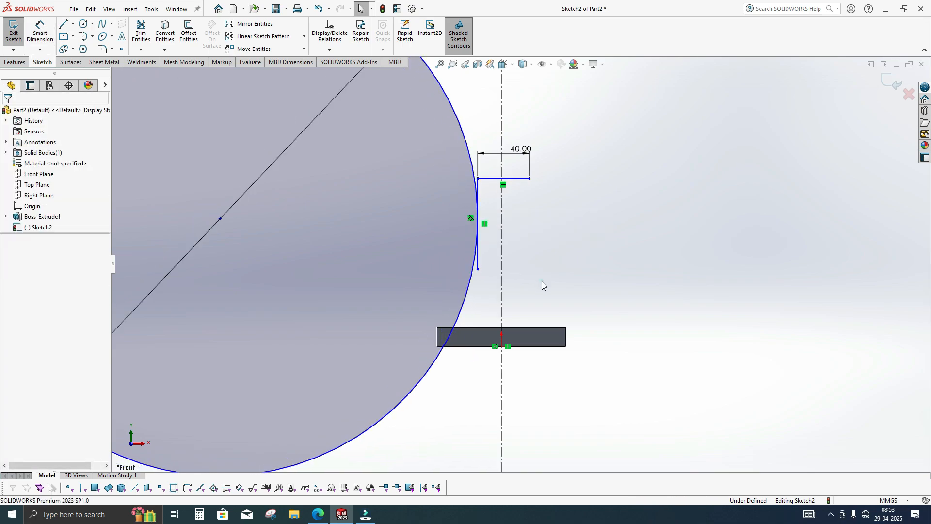
click(482, 328)
click(567, 277)
click(542, 328)
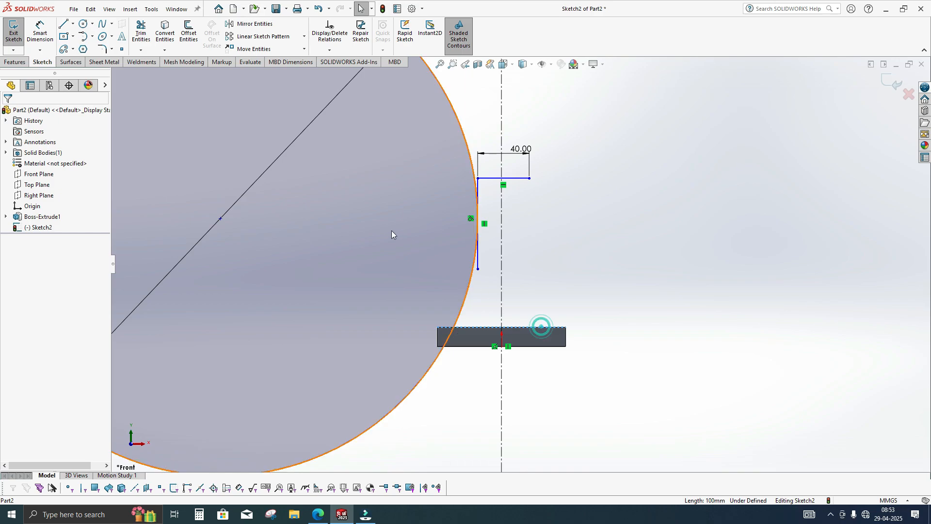
click(165, 33)
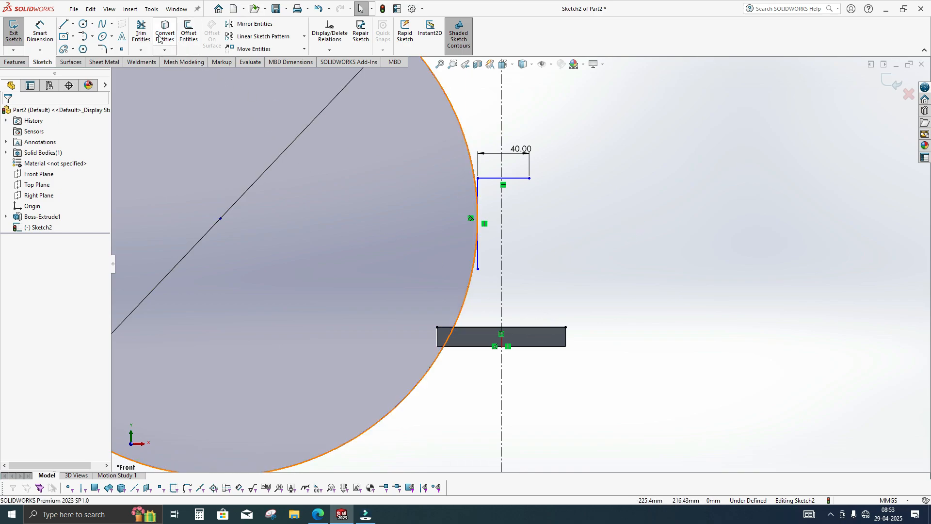
- Trim the vertical line below the tangent point, the circle outside the web arc, and the converted edge on the arc's outer side
click(141, 32)
click(477, 261)
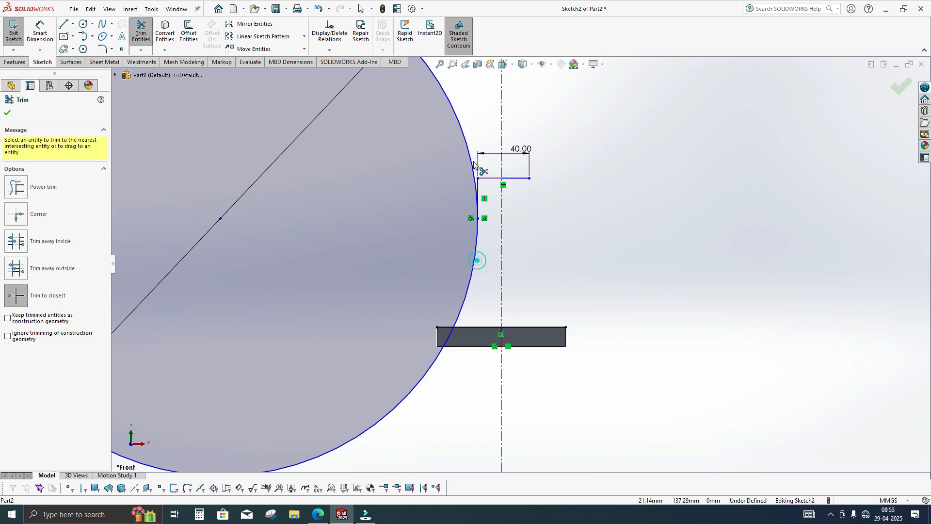
click(457, 123)
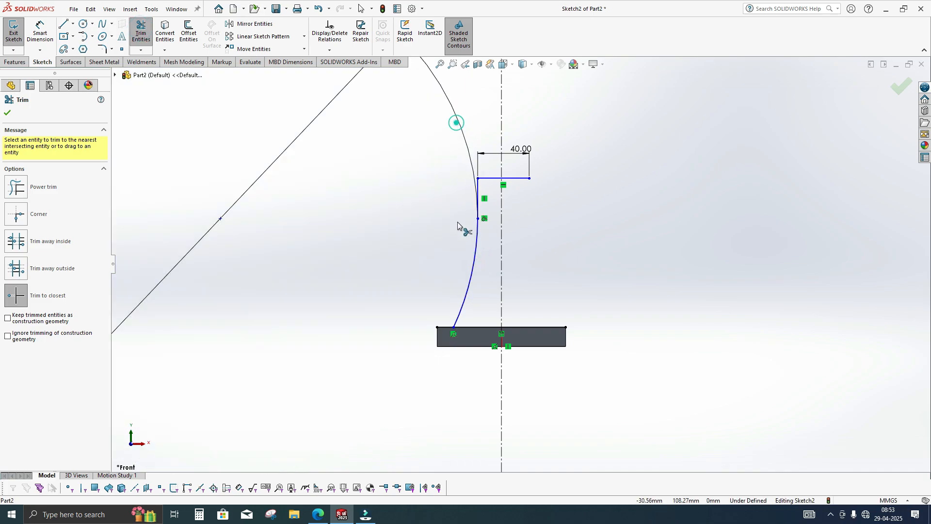
click(438, 327)
key(Escape)
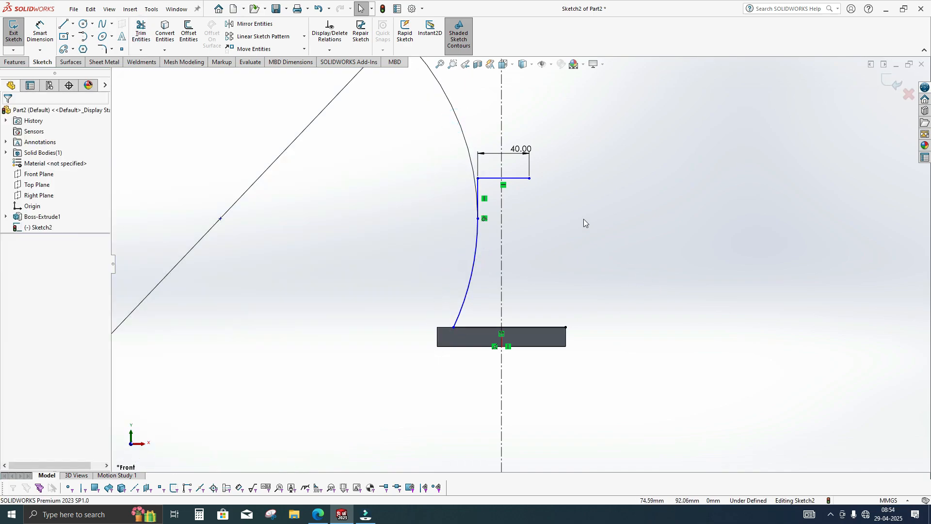
drag(407, 146, 486, 379)
click(238, 25)
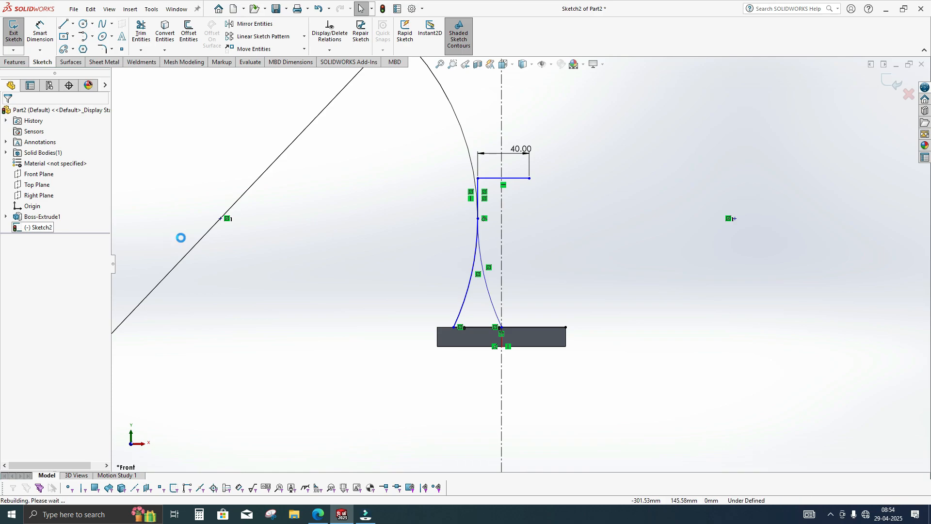
key(ctrl+z)
click(343, 264)
- Mirror the vertical line and the web arc about the vertical construction centerline, keeping the originals
click(249, 24)
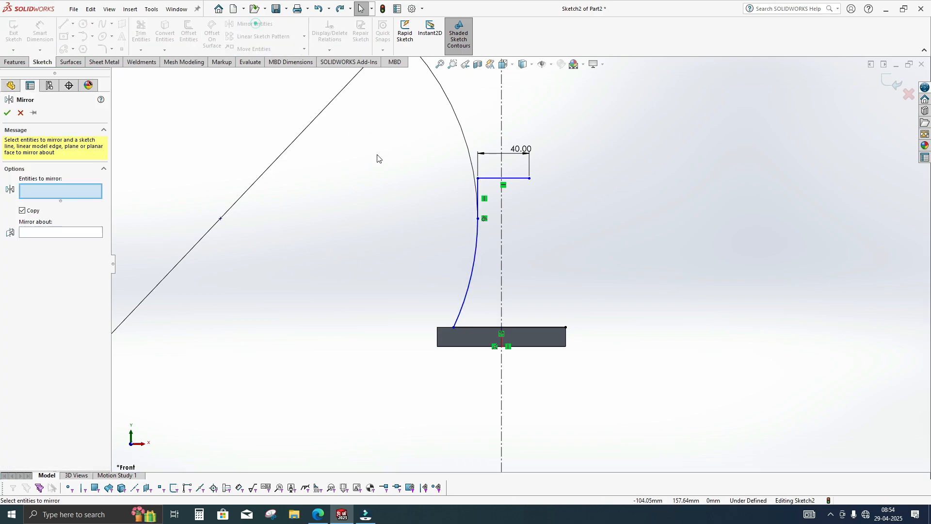
drag(393, 140, 488, 402)
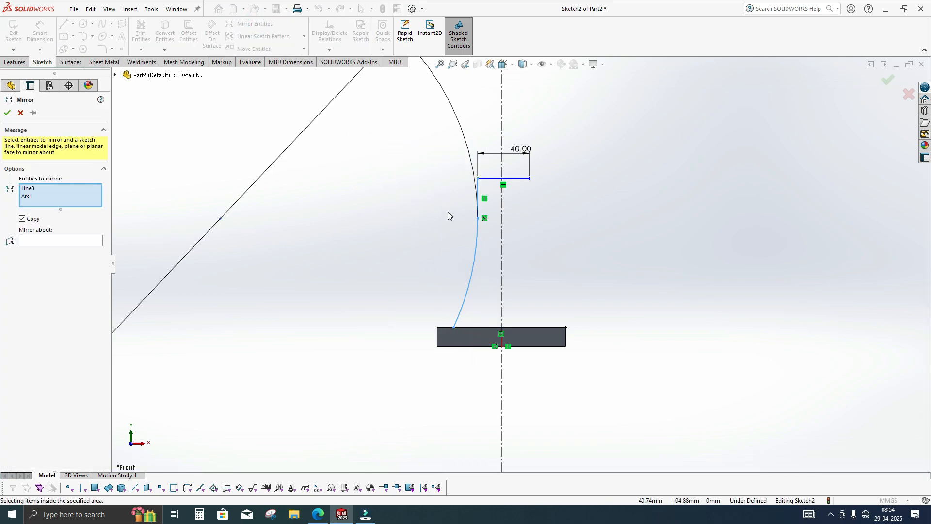
click(28, 241)
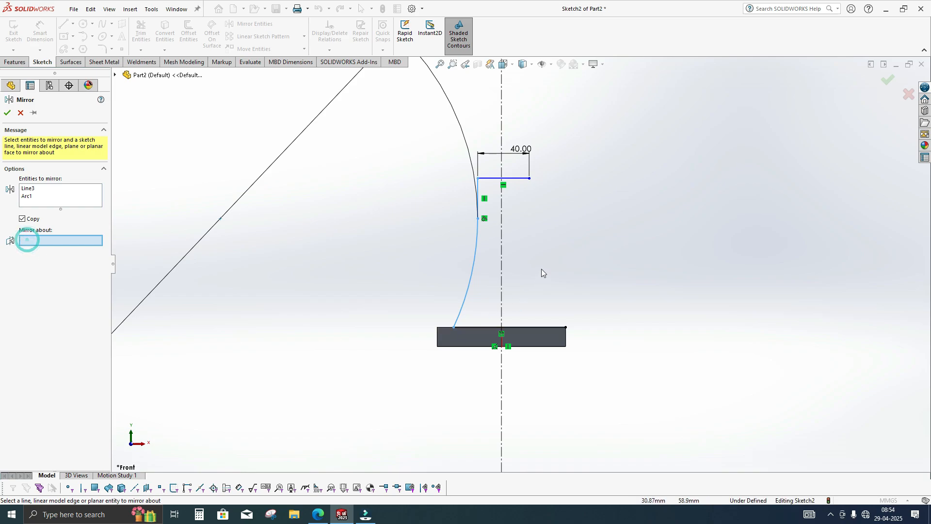
click(502, 235)
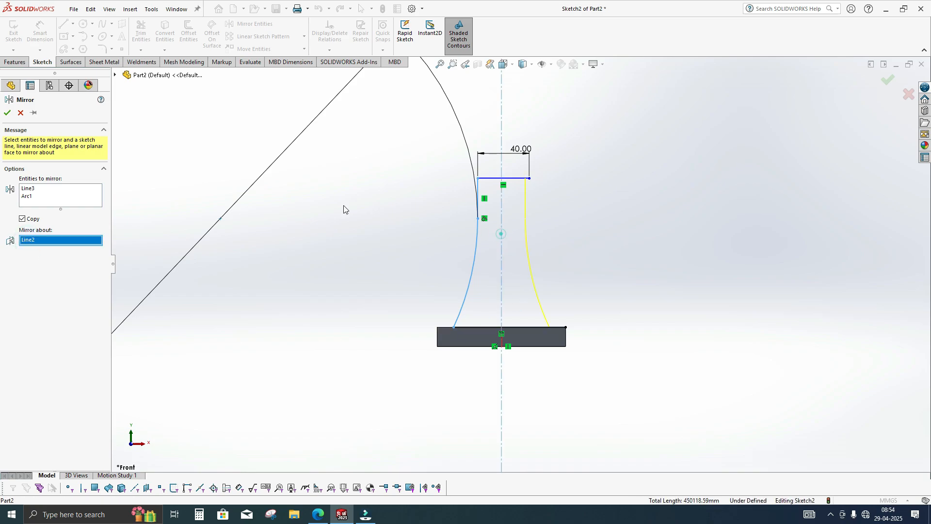
click(7, 113)
- Merge the free end of the 40 mm line with the upper endpoint of the mirrored vertical line
scroll(534, 183, down, 5)
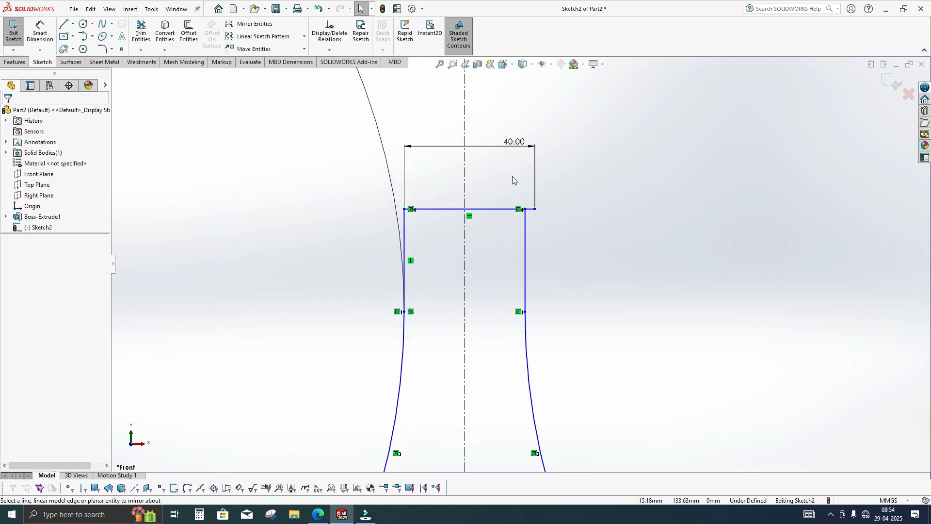
click(535, 209)
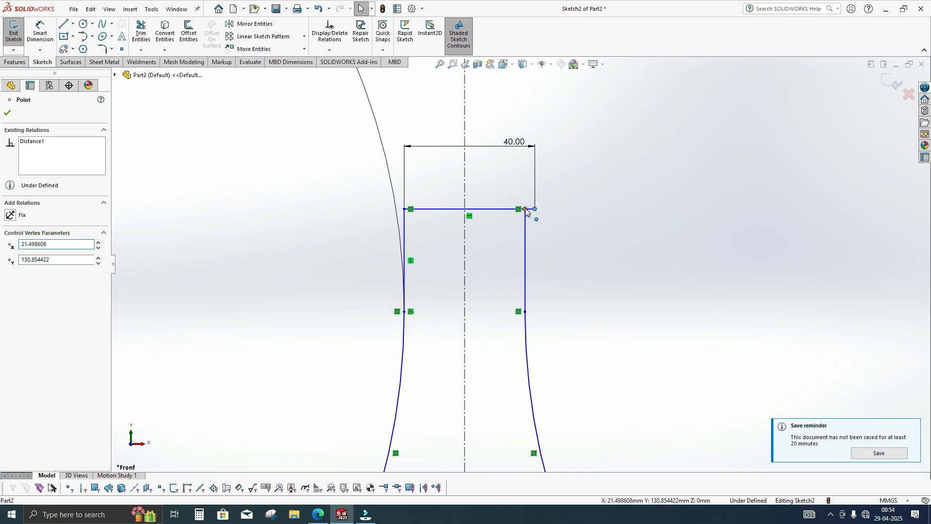
ctrl+click(526, 209)
click(14, 299)
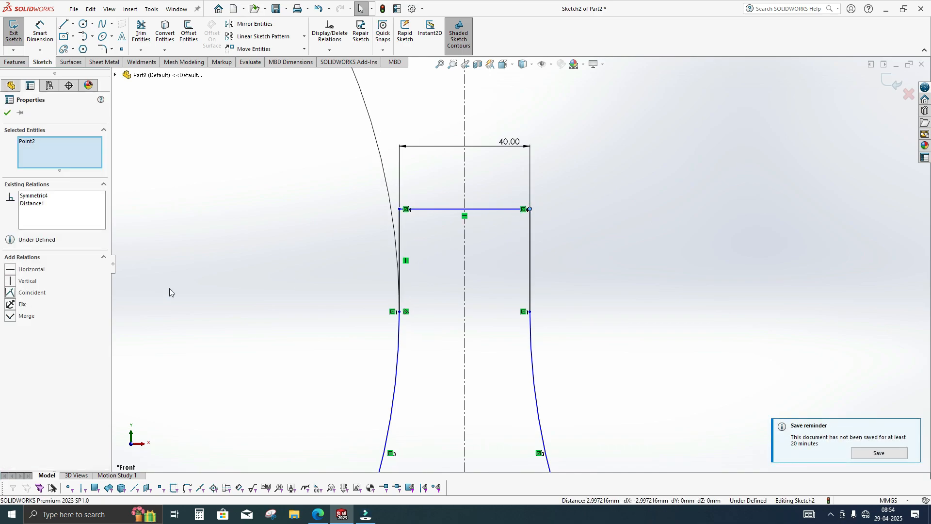
click(266, 260)
- Dimension the trimmed line along the base plate's top edge to 84 mm, checking the value in the exercise drawing PDF
scroll(267, 260, up, 4)
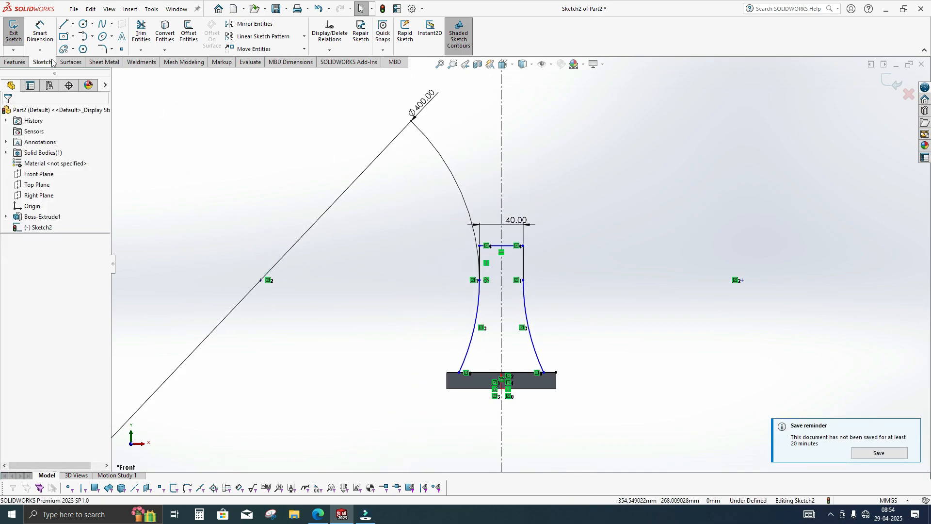
click(40, 33)
scroll(473, 328, down, 3)
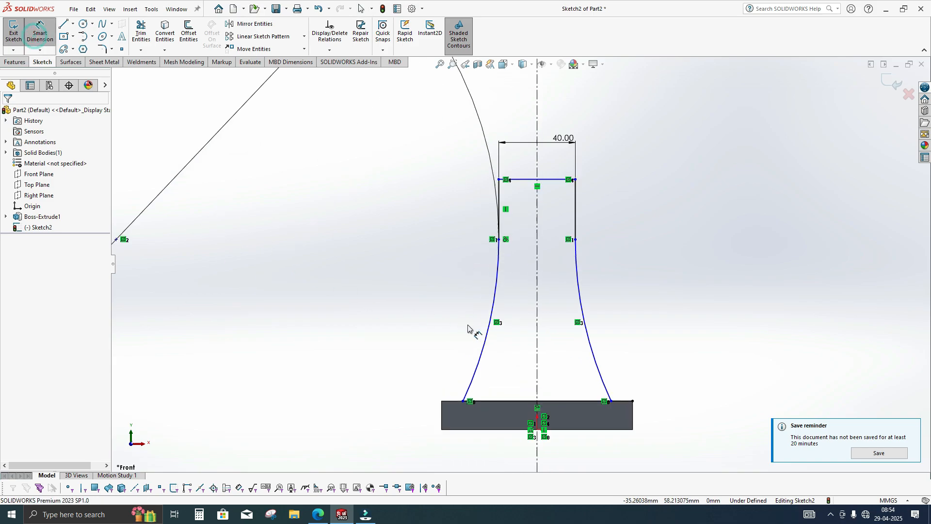
click(493, 402)
click(498, 458)
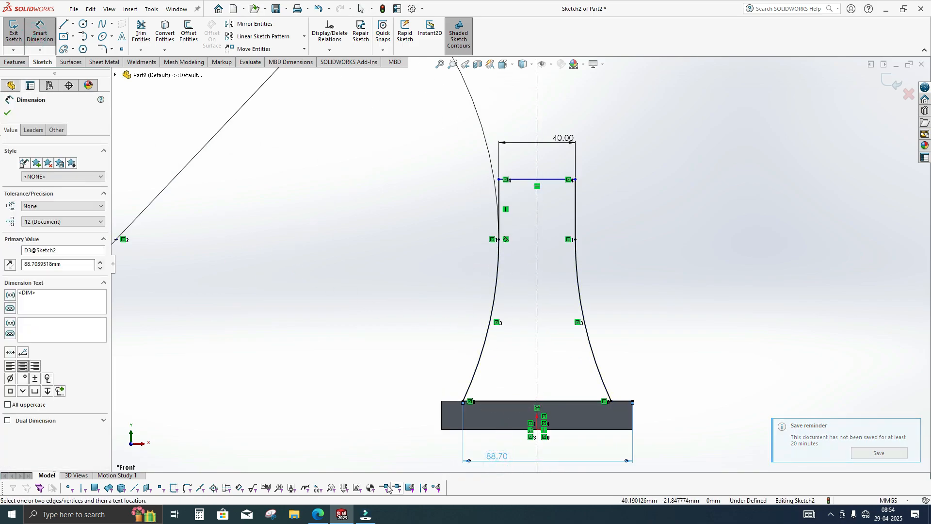
click(324, 513)
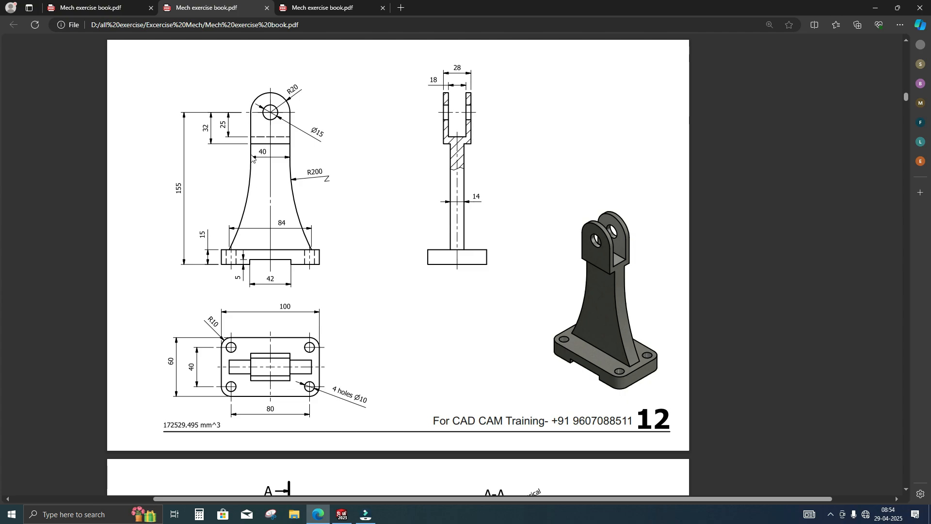
key(alt+Tab)
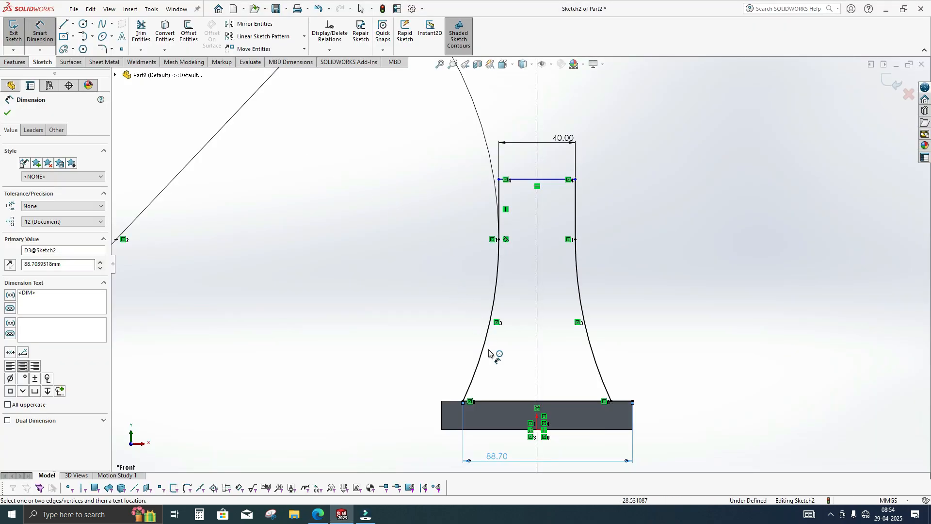
click(503, 458)
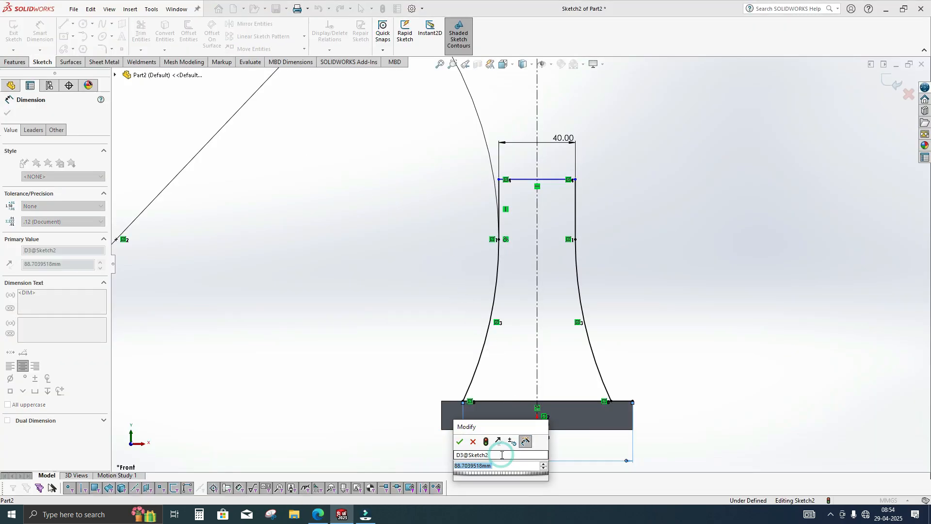
text(84)
key(Return)
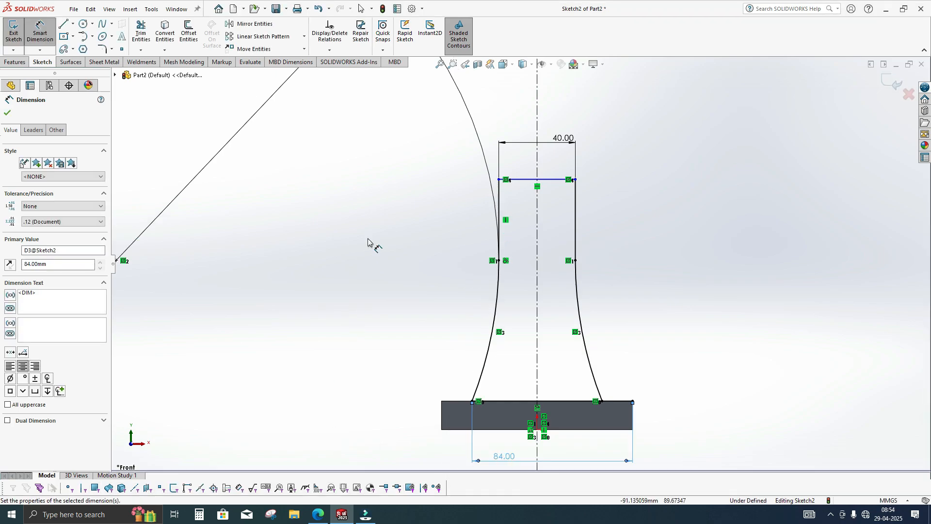
- Check the heights in the exercise drawing PDF and dimension the web's top line from the base plate's bottom edge as 155-32 (123 mm)
key(alt+Tab)
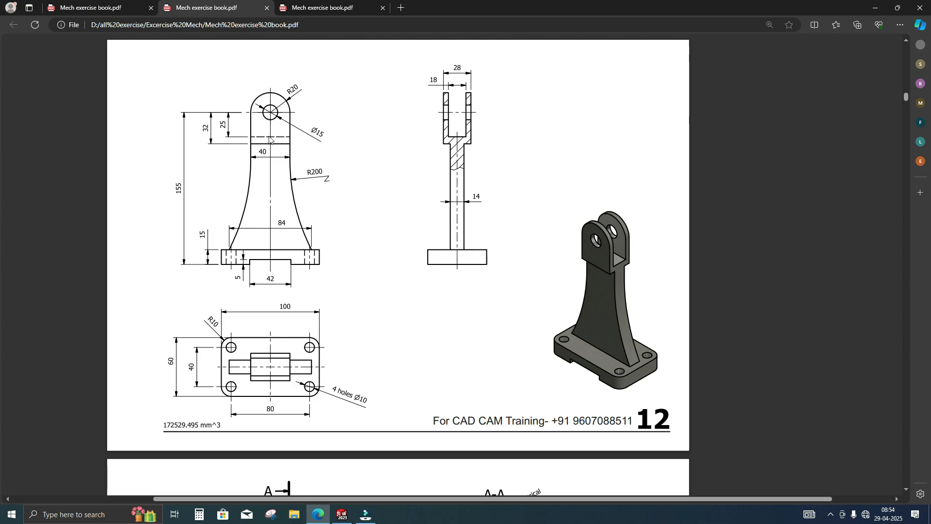
key(alt+Tab)
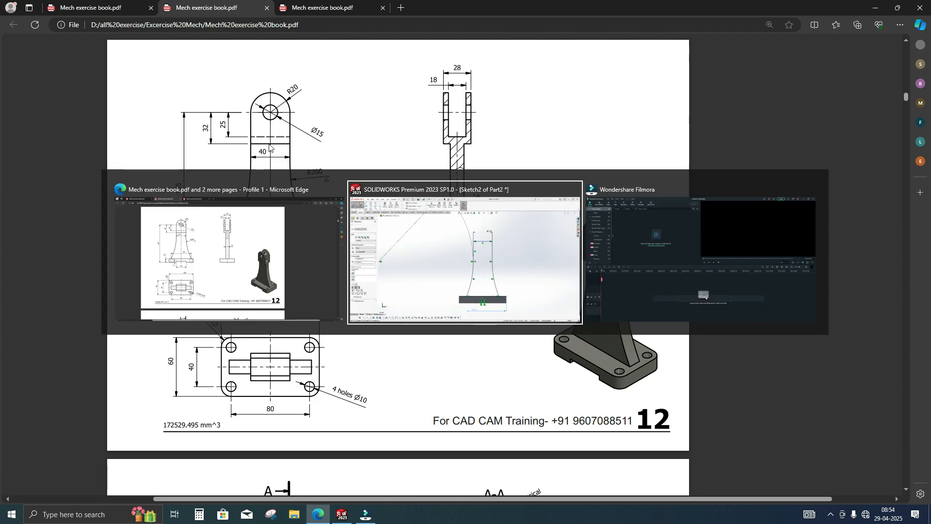
click(529, 183)
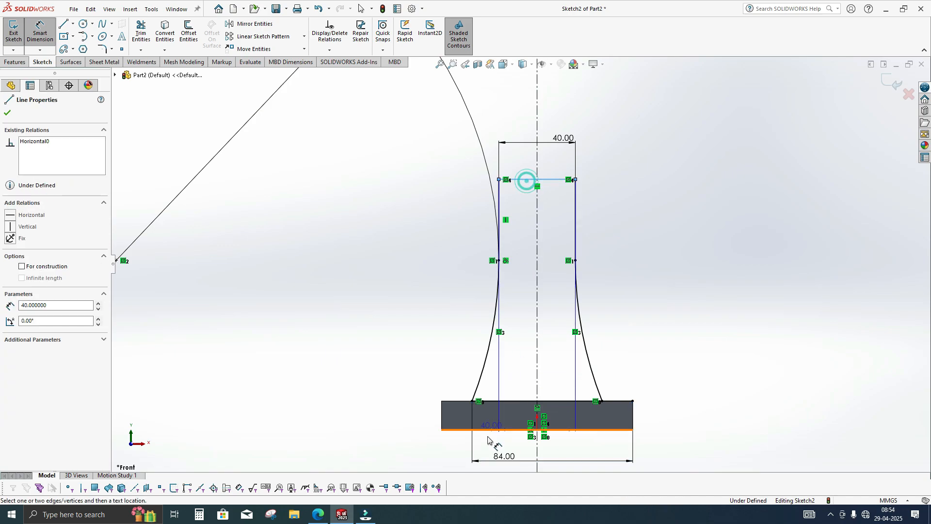
click(455, 431)
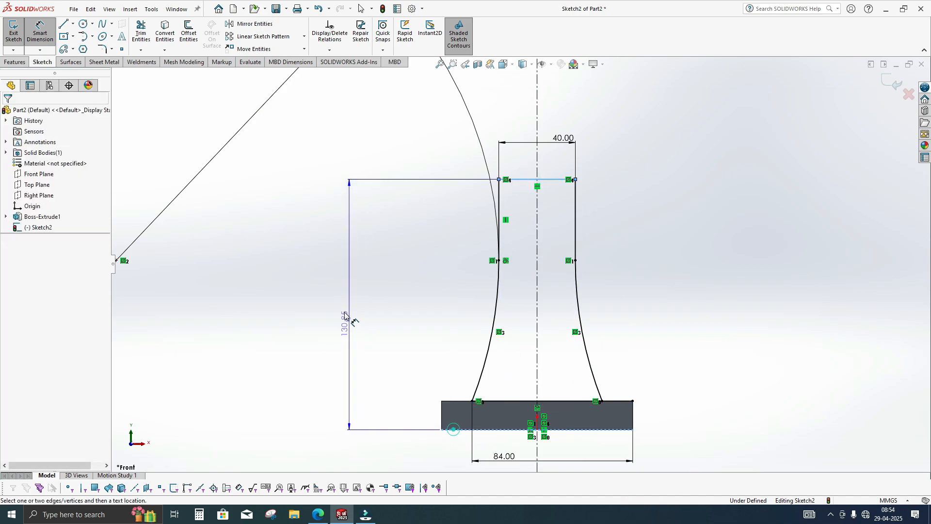
click(342, 291)
text(15)
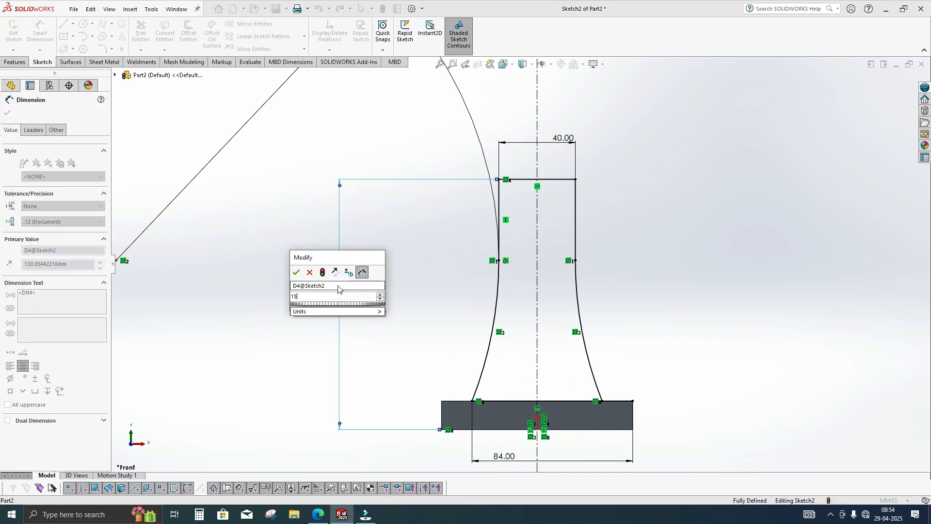
text(5-15)
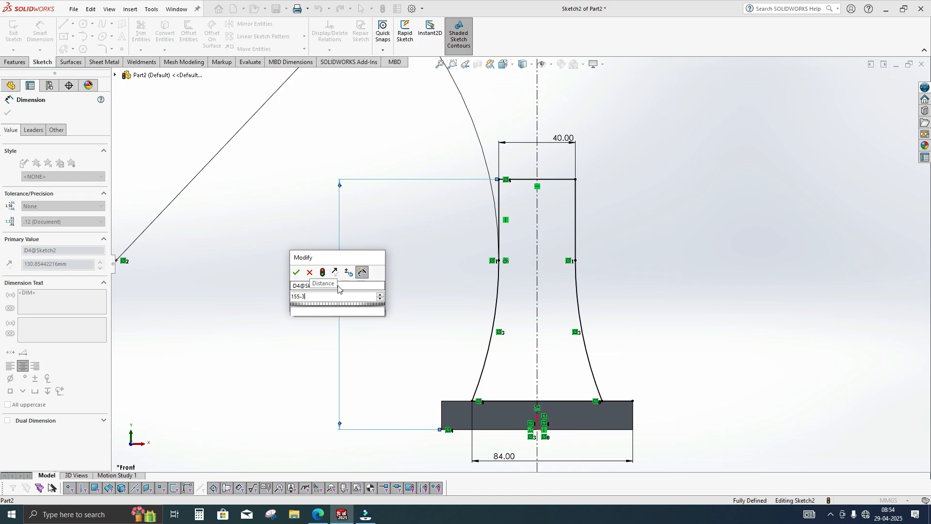
key(Return)
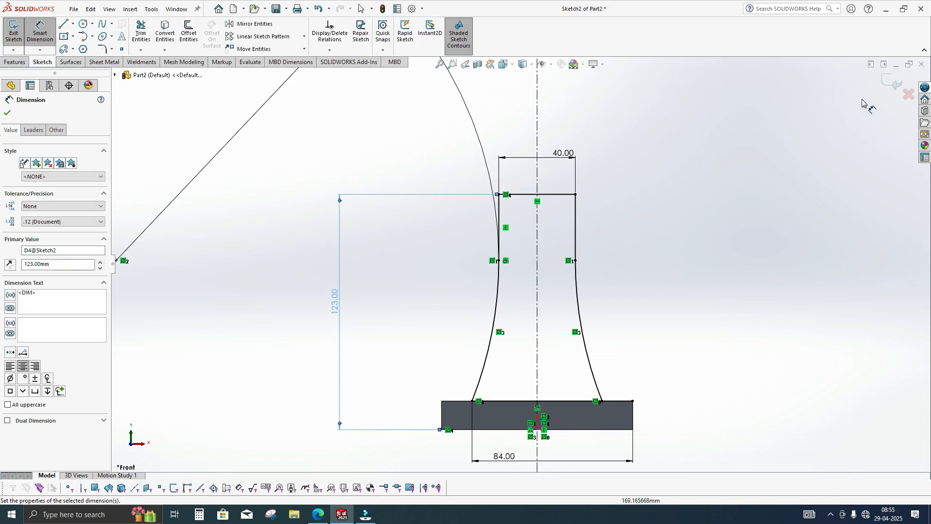
- Reopen the web sketch, trim the excess base line segment beyond the right arc, and exit the sketch
click(884, 81)
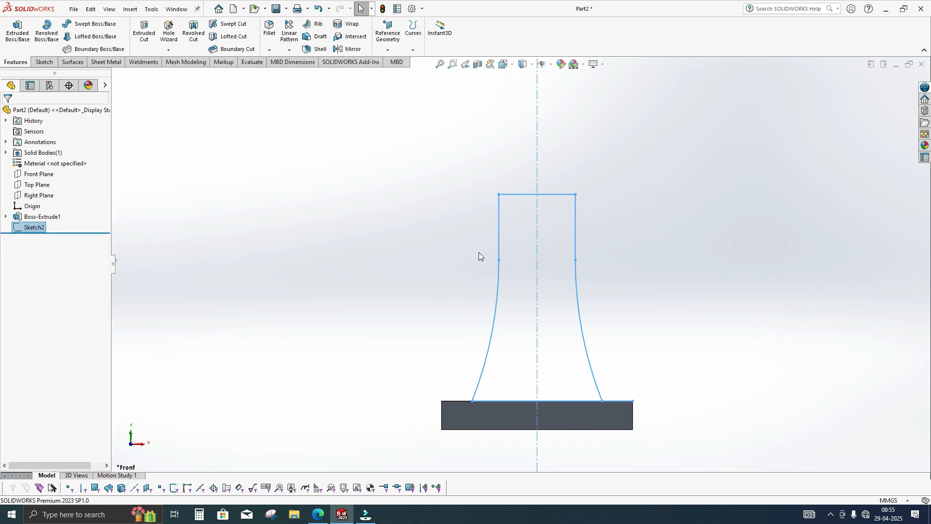
right_click(496, 229)
click(506, 198)
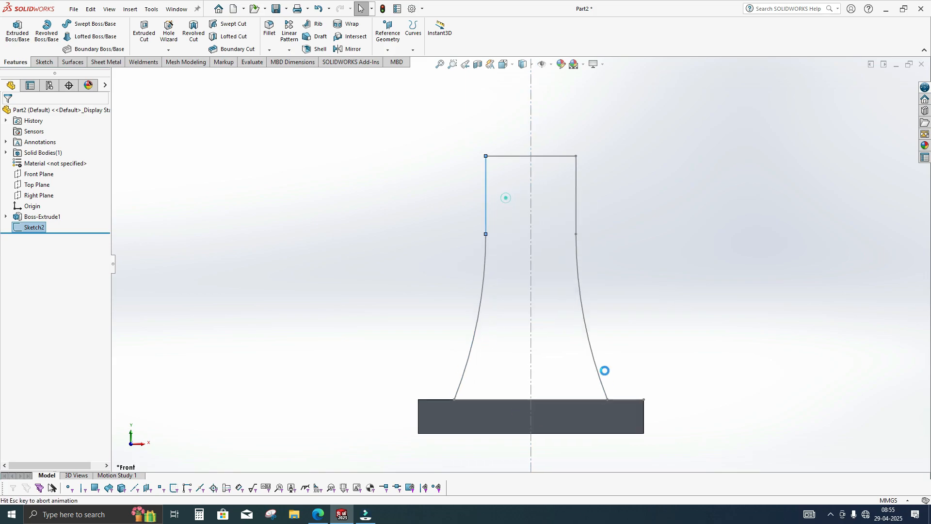
click(141, 32)
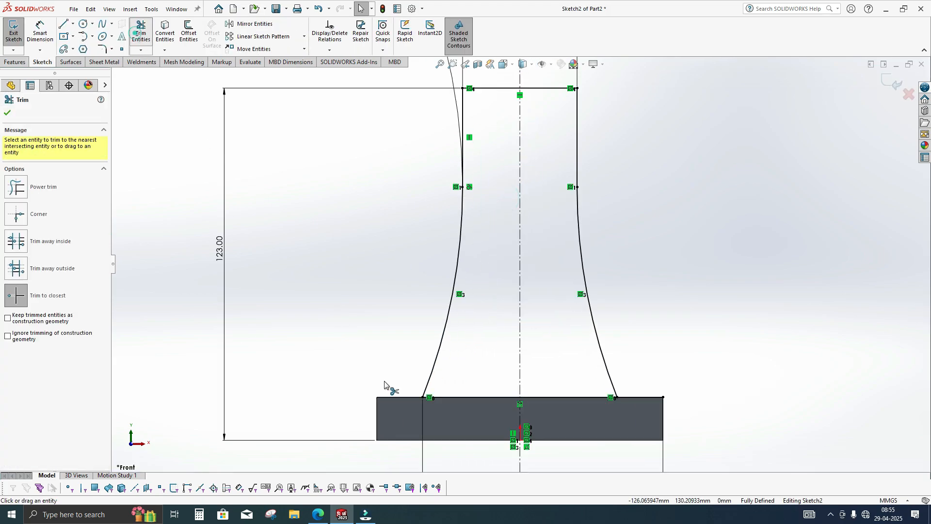
click(644, 396)
scroll(709, 340, up, 4)
middle_drag(707, 334, 662, 336)
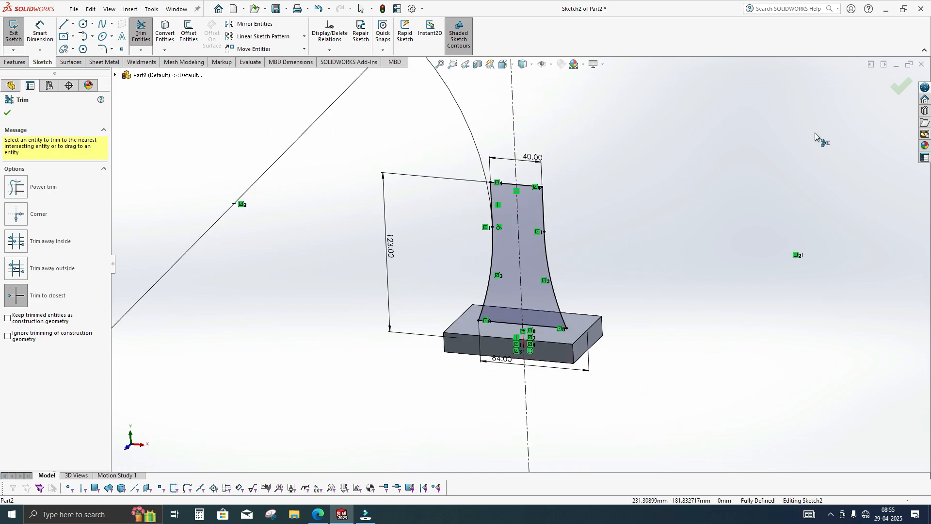
click(898, 88)
click(13, 32)
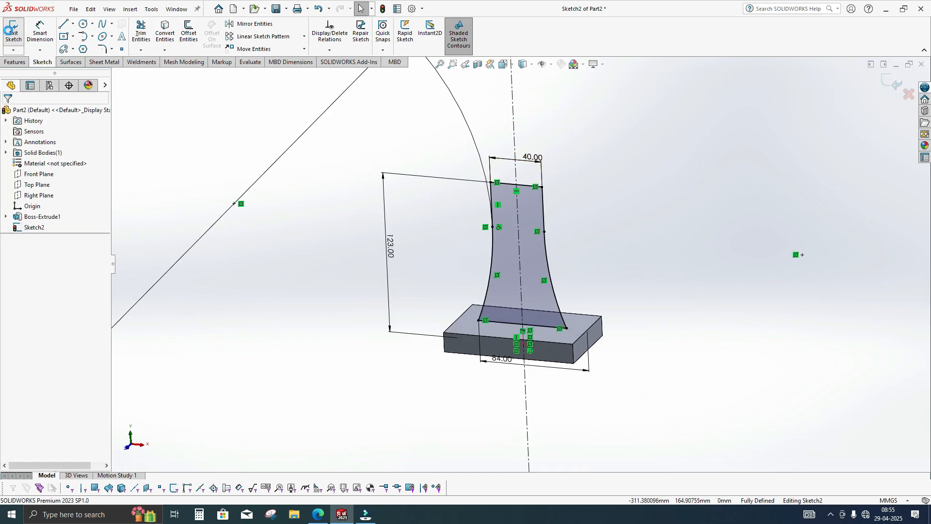
- Extrude the web sketch 14 mm with the Mid Plane end condition, checking the thickness in the exercise drawing PDF
click(35, 228)
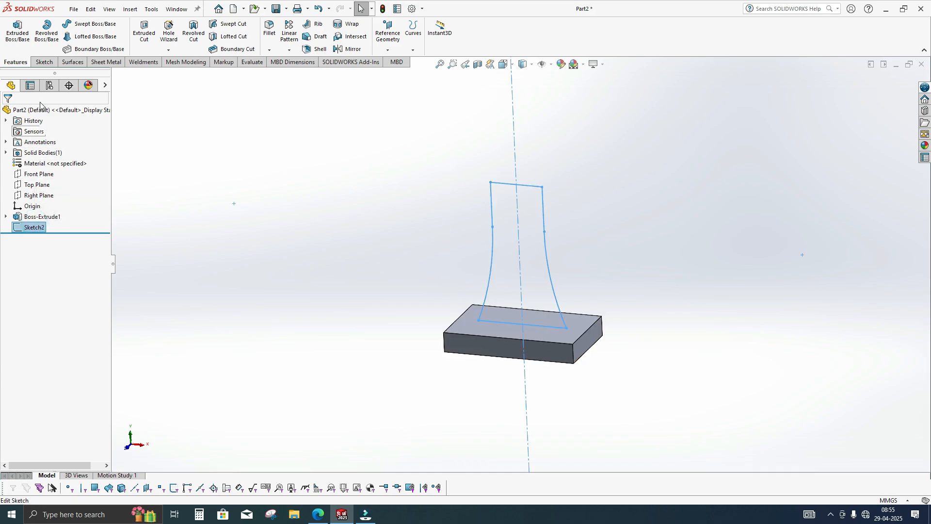
click(22, 31)
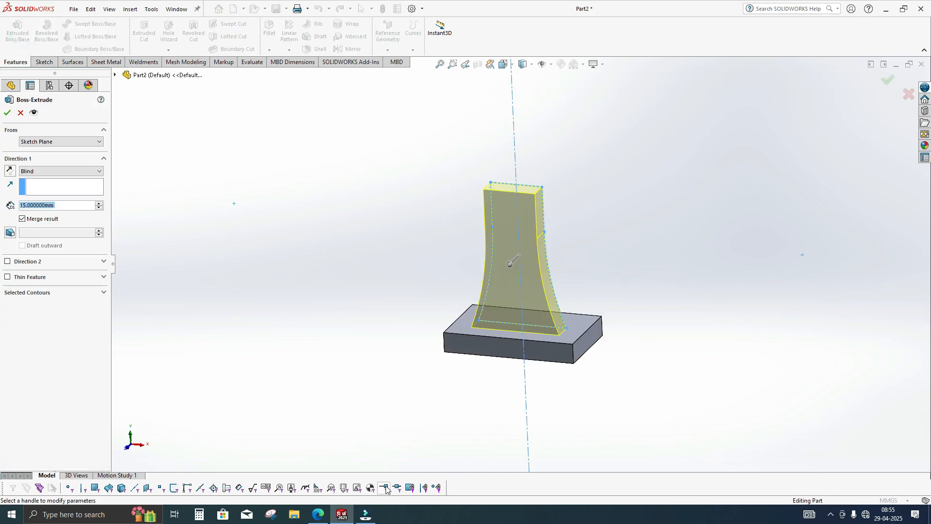
click(319, 517)
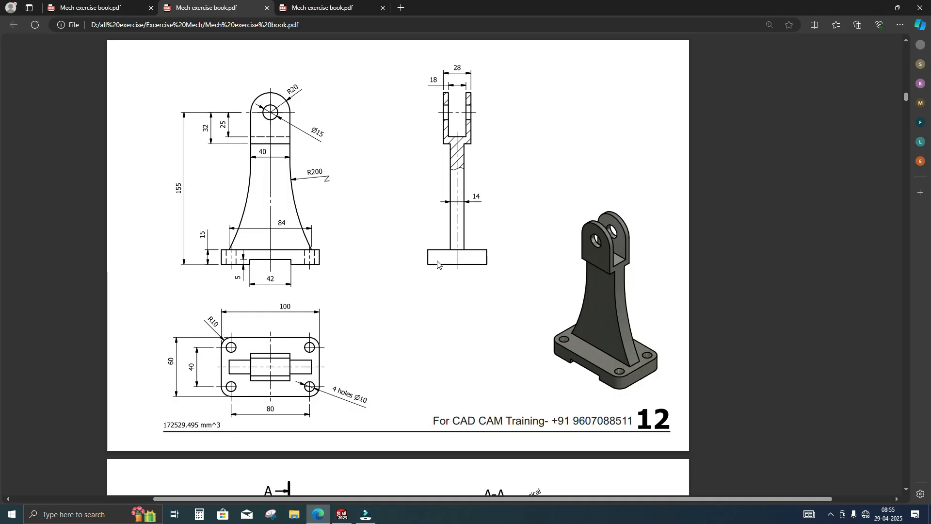
key(alt+Tab)
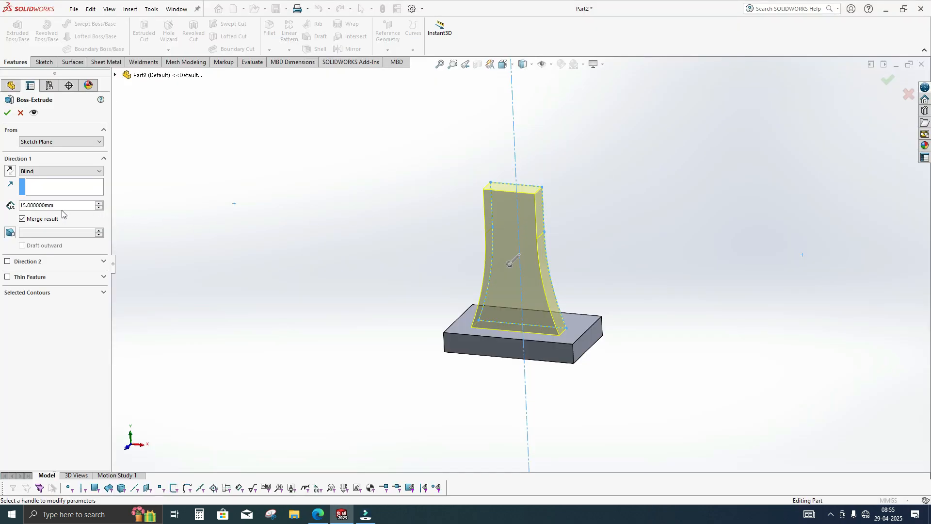
text(14)
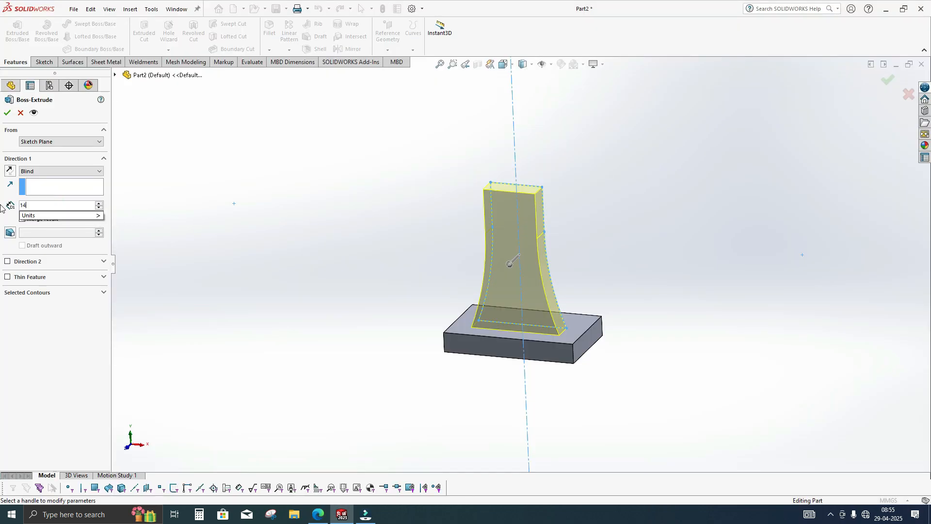
key(Return)
click(53, 171)
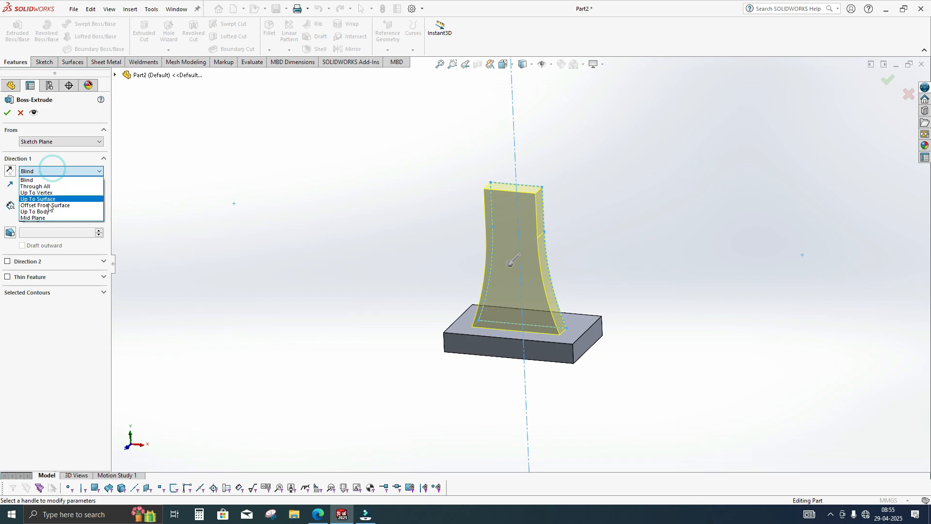
click(39, 218)
middle_drag(265, 263, 502, 316)
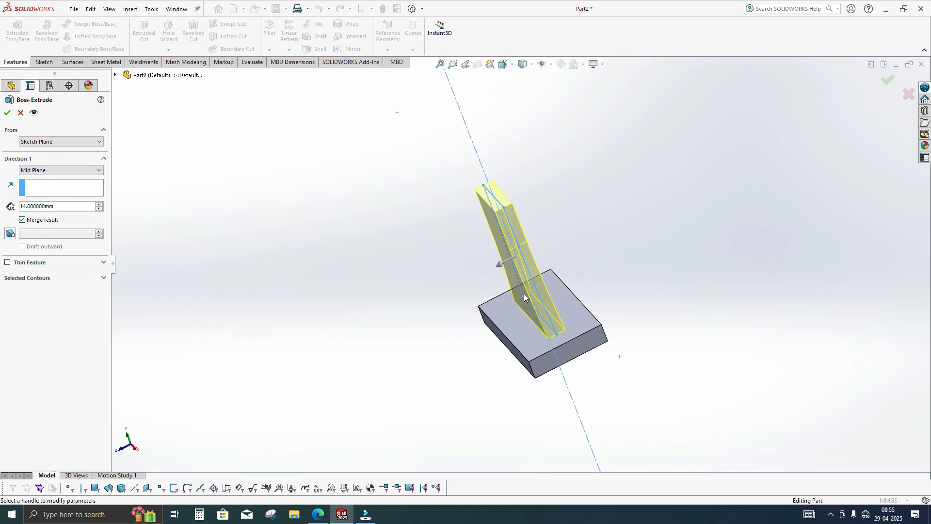
click(8, 115)
- Start a new sketch on the Front Plane, viewed straight on around the web's upper end
scroll(524, 206, down, 5)
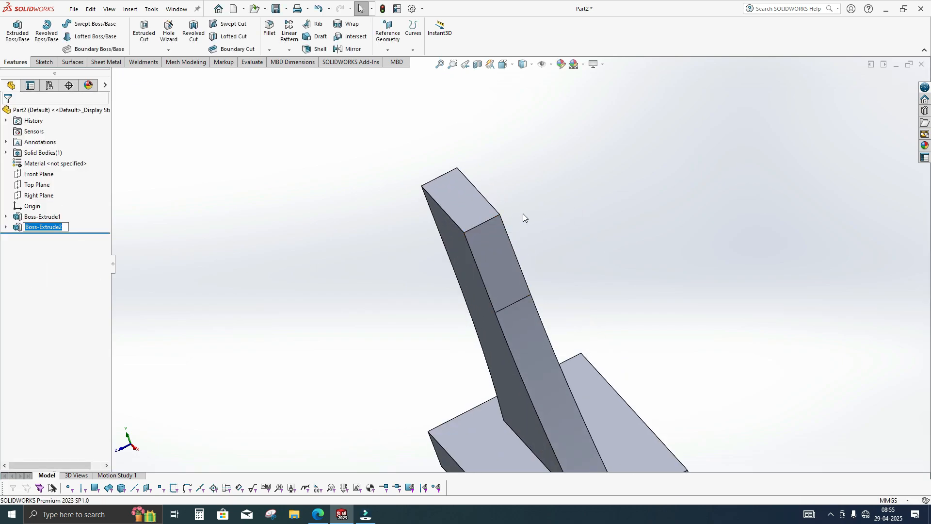
middle_drag(539, 117, 576, 161)
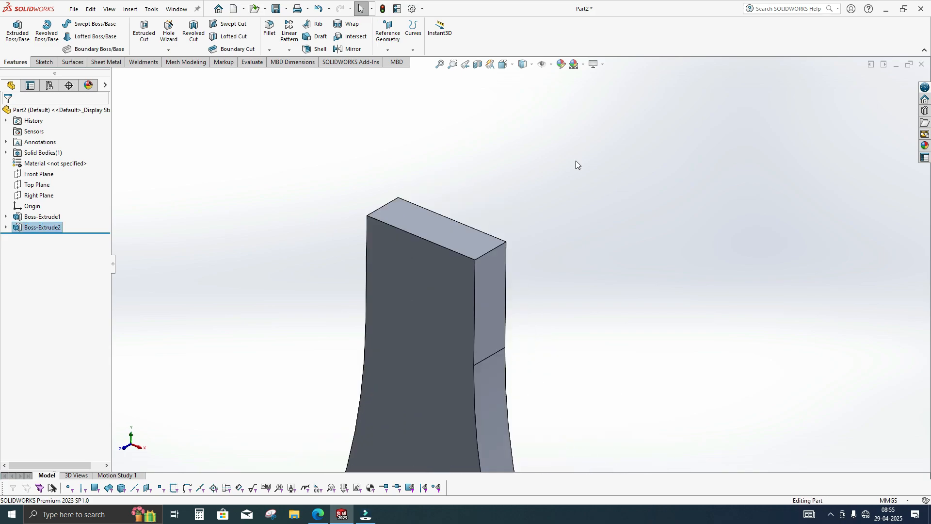
scroll(573, 175, up, 5)
click(39, 174)
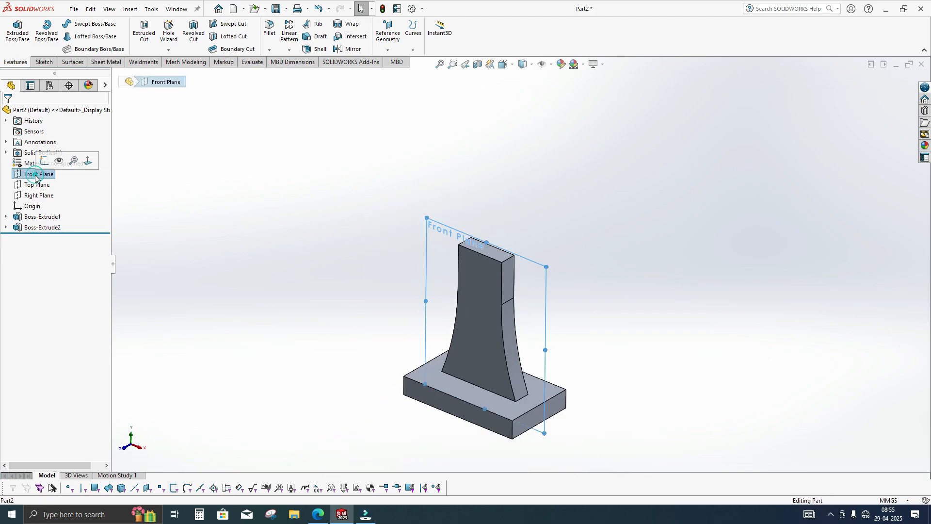
key(ctrl+8)
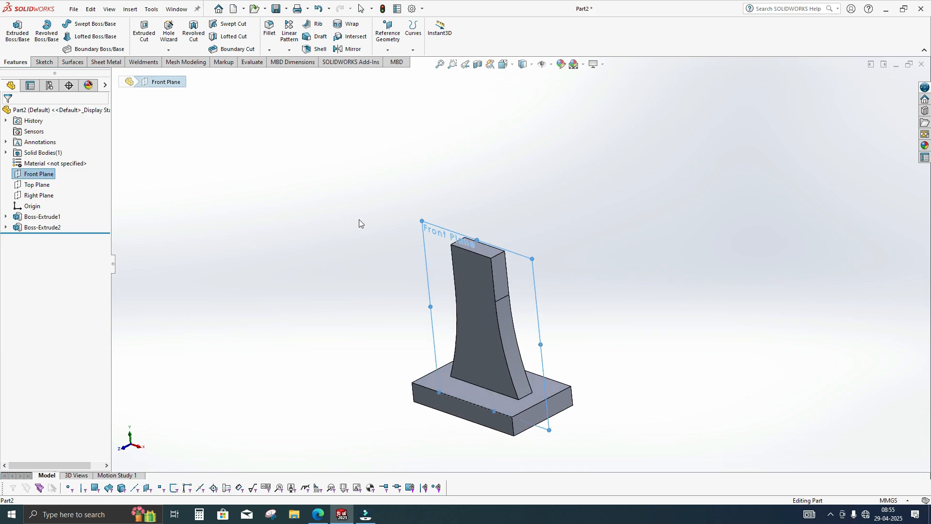
right_click(39, 173)
click(45, 160)
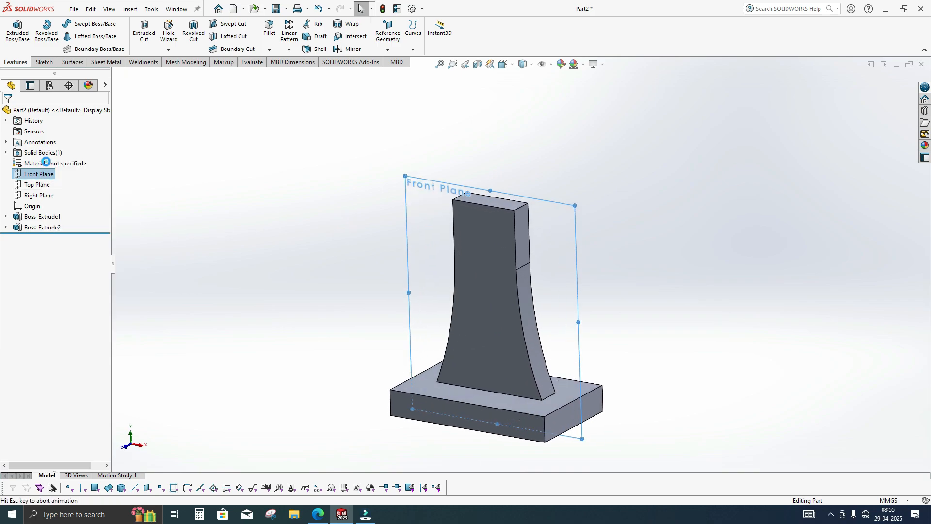
scroll(300, 267, up, 5)
scroll(536, 155, down, 6)
click(462, 152)
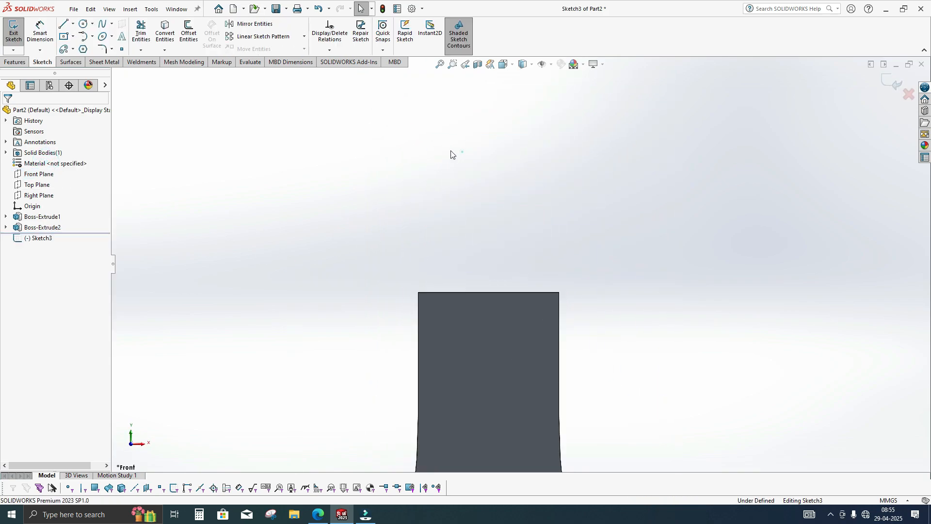
- Sketch a corner rectangle about 38 mm wide and 45 mm high, rising from the web's upper-right corner
click(73, 36)
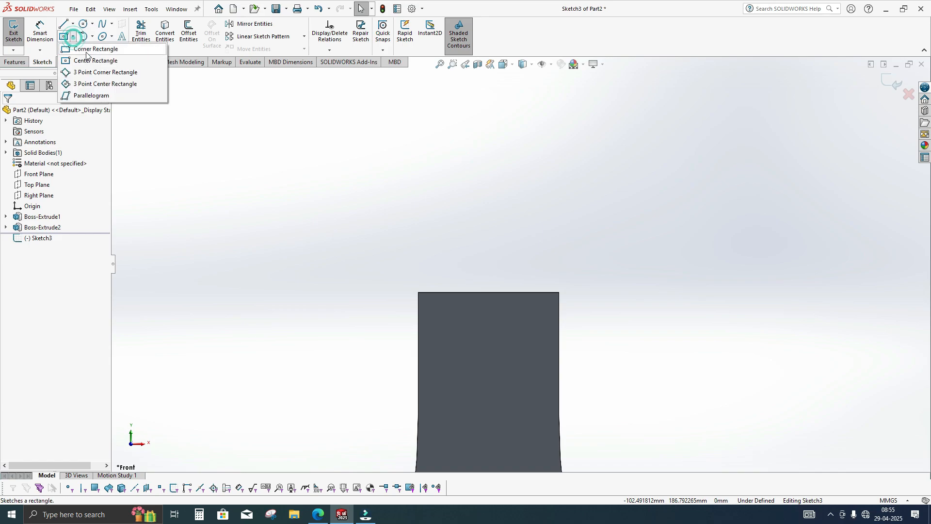
click(91, 49)
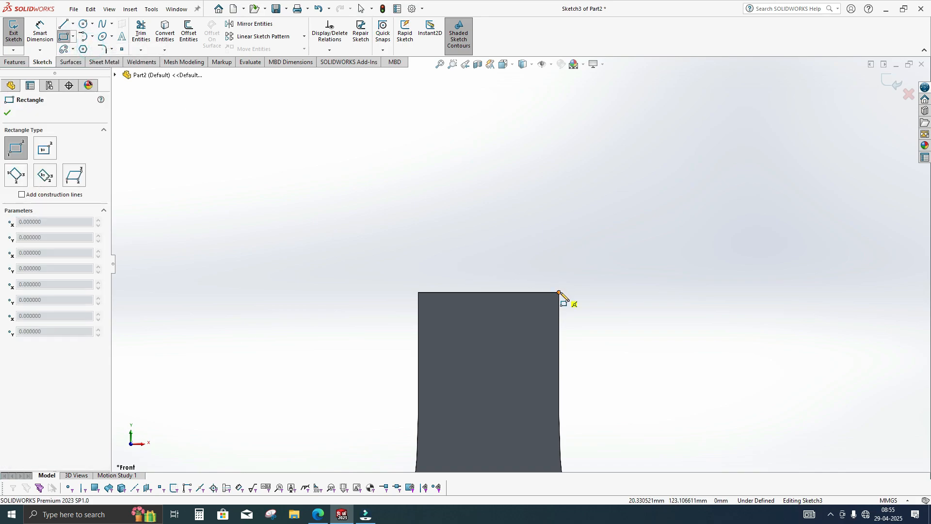
click(559, 292)
click(425, 133)
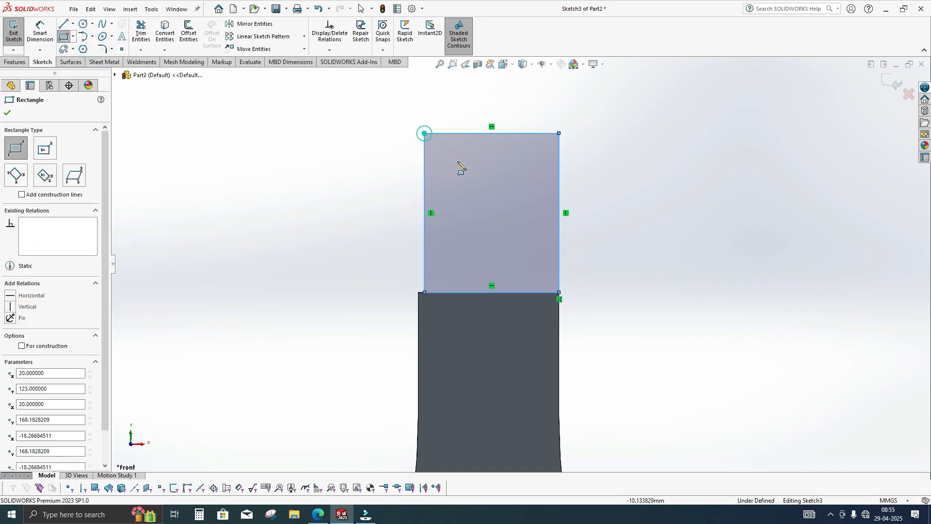
key(Escape)
- Make the rectangle's left side coincident with the web's upper-left corner
click(424, 193)
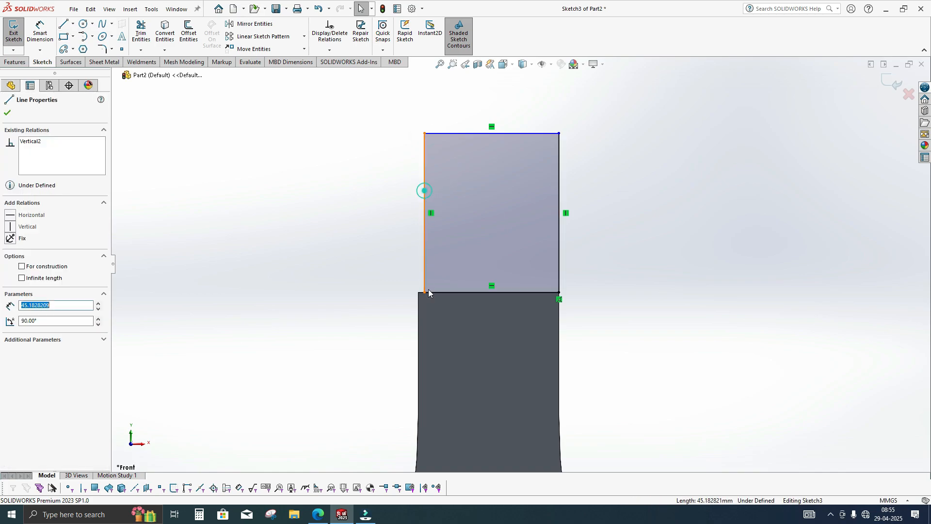
ctrl+click(418, 293)
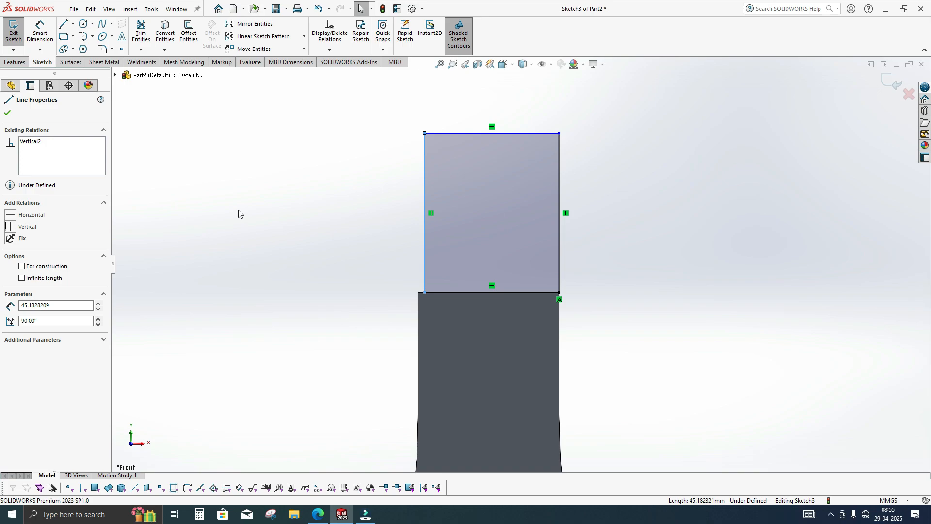
ctrl+click(419, 293)
click(30, 281)
click(328, 166)
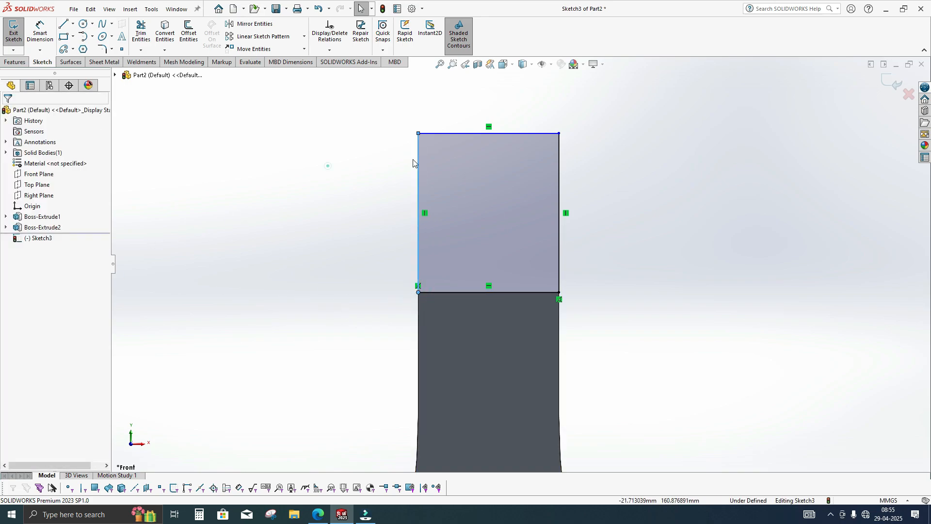
- Draw a circle centered on the midpoint of the rectangle's top line and passing through its right endpoint
click(83, 24)
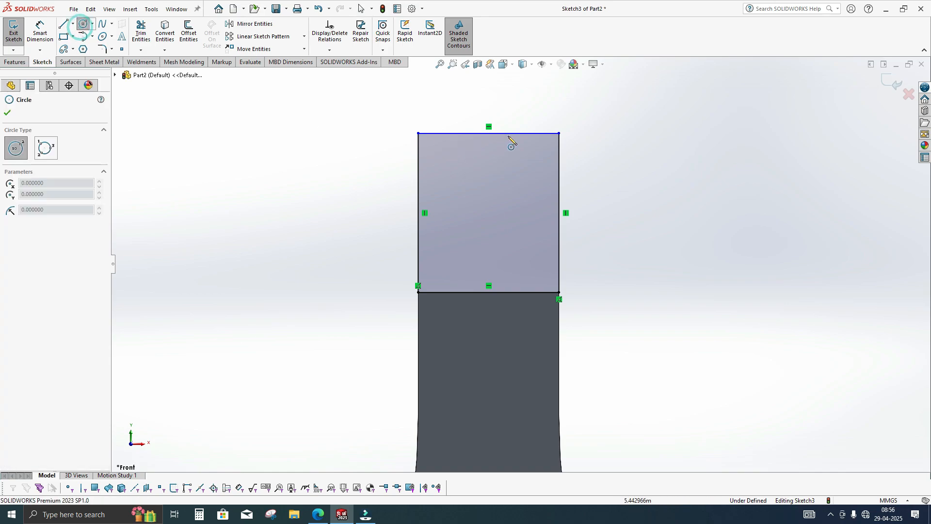
click(489, 133)
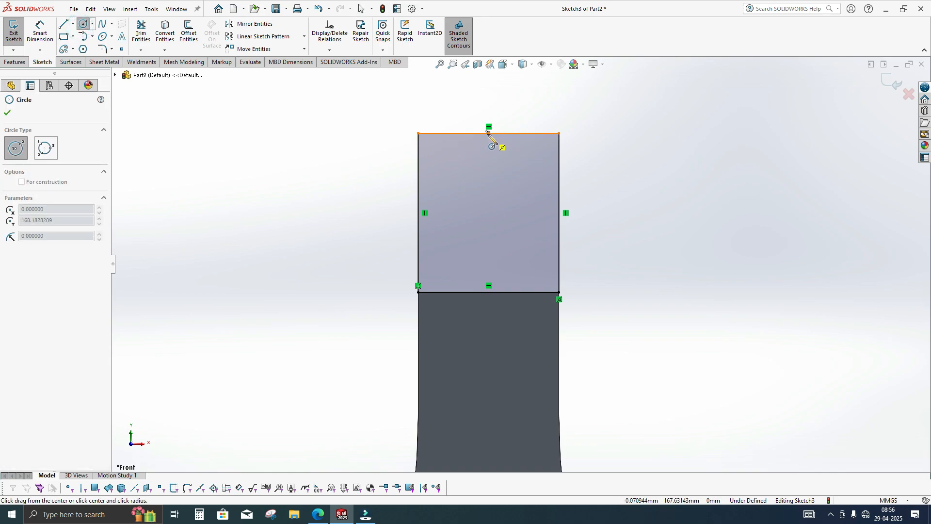
click(560, 134)
- Trim away the rectangle's top line and the circle's lower half, accepting deletion of the midpoint relation
click(140, 32)
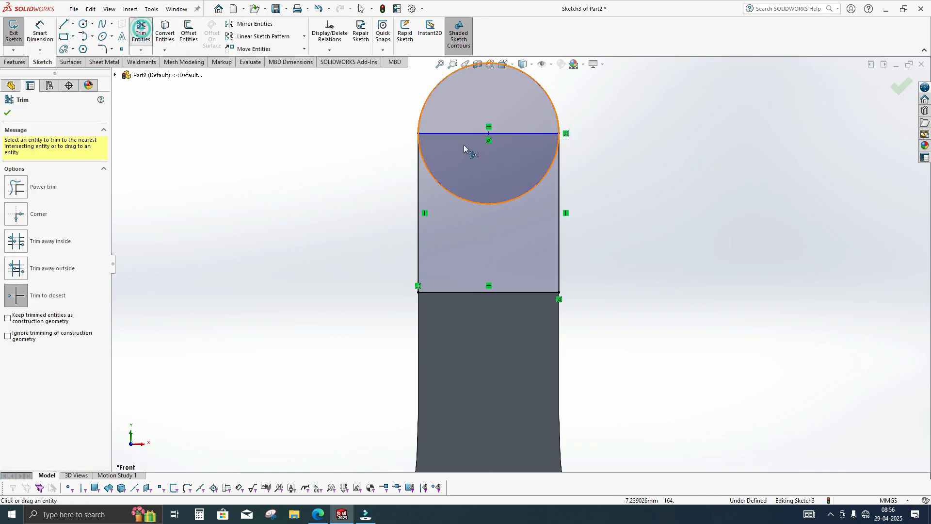
click(462, 134)
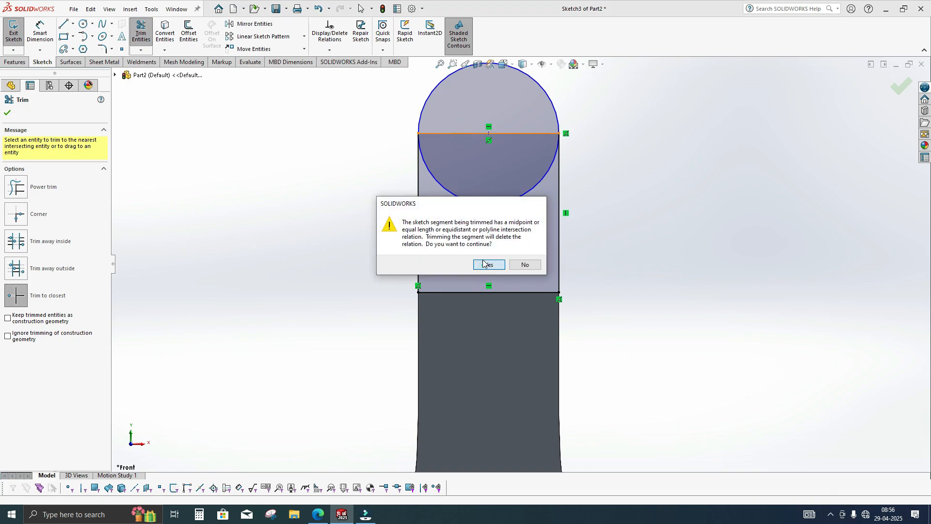
click(489, 265)
click(466, 201)
- Dimension the arc center 32 mm above the rectangle's bottom line and check the arc radius in the exercise drawing PDF
click(40, 32)
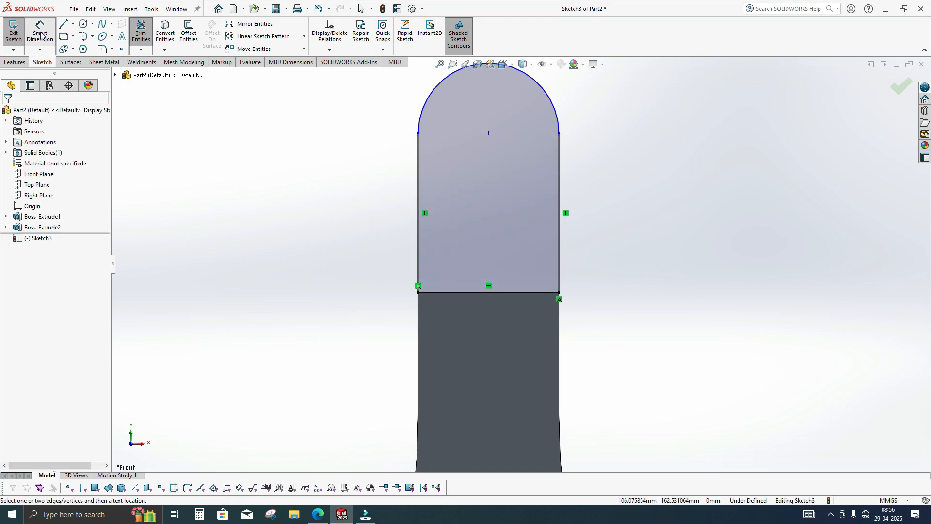
click(489, 133)
click(508, 293)
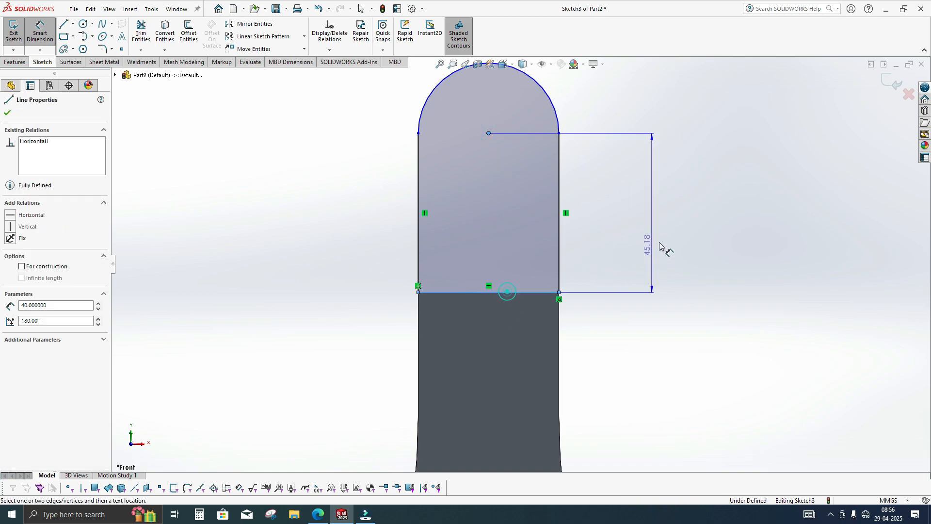
click(678, 229)
text(32)
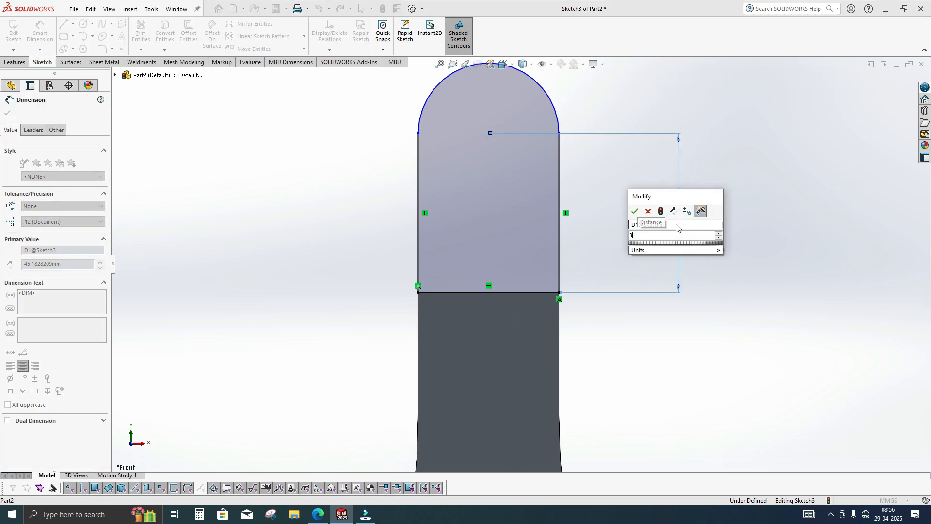
key(Return)
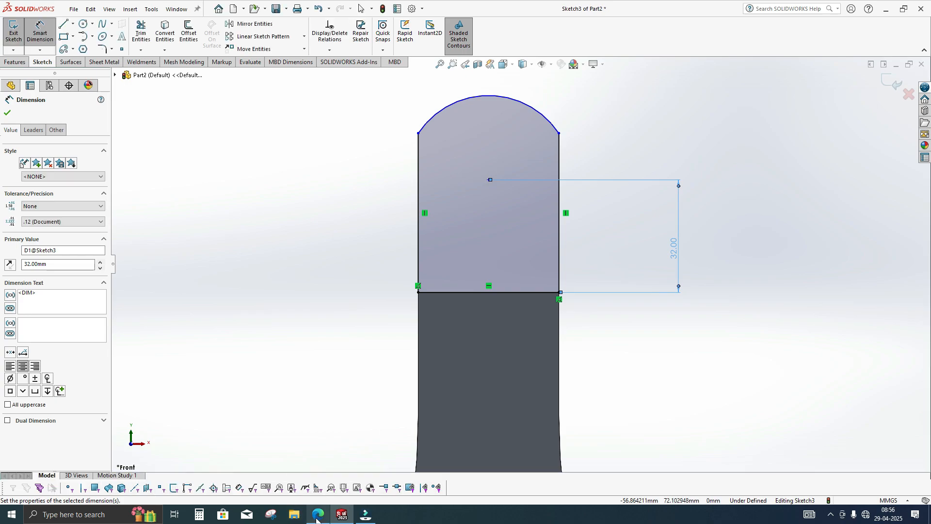
click(318, 514)
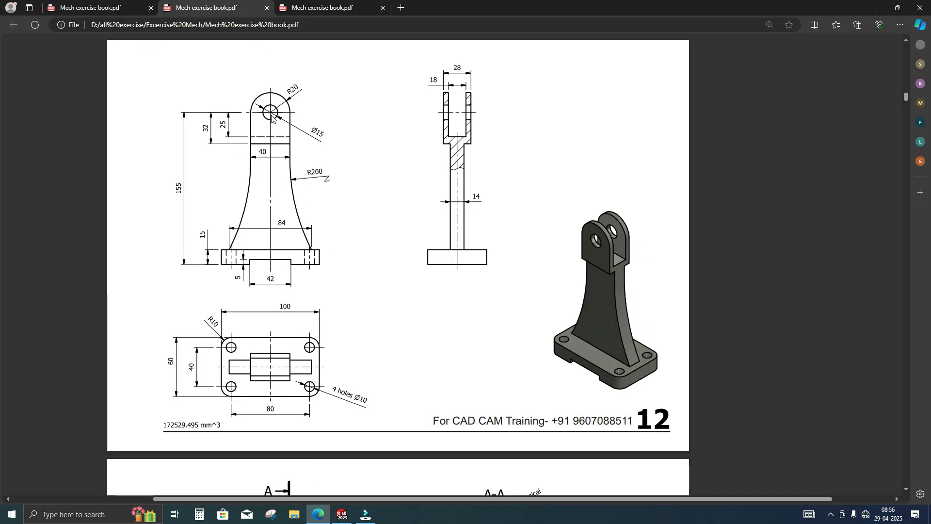
key(alt+Tab)
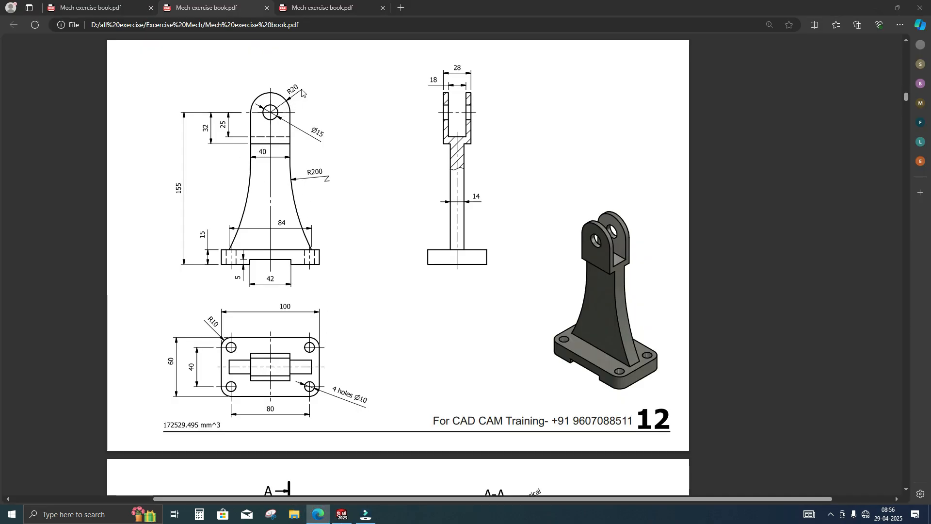
key(Escape)
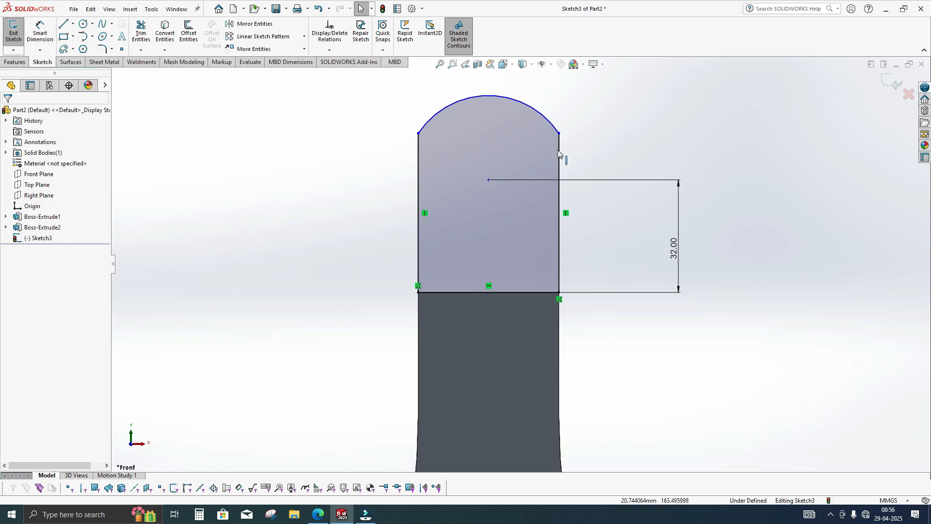
- Add a horizontal relation between the arc's center point and the arc's right endpoint
click(490, 180)
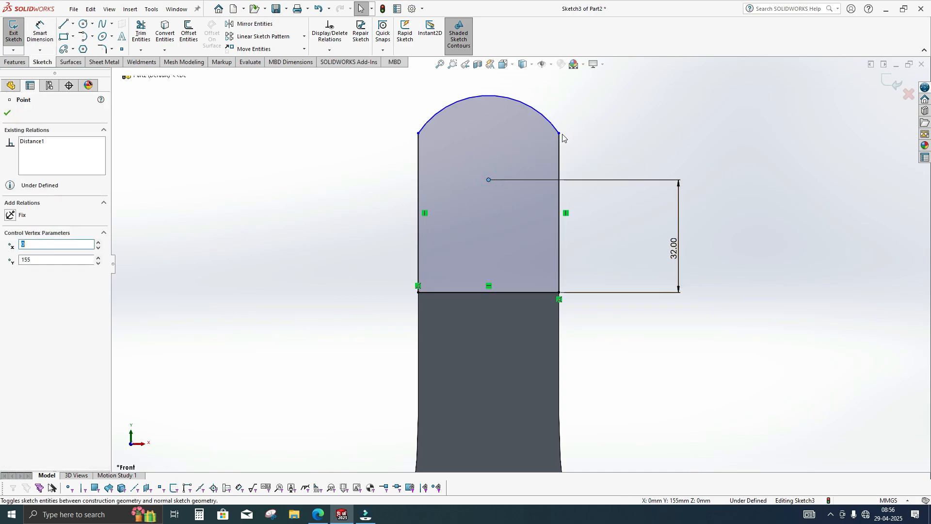
ctrl+click(560, 135)
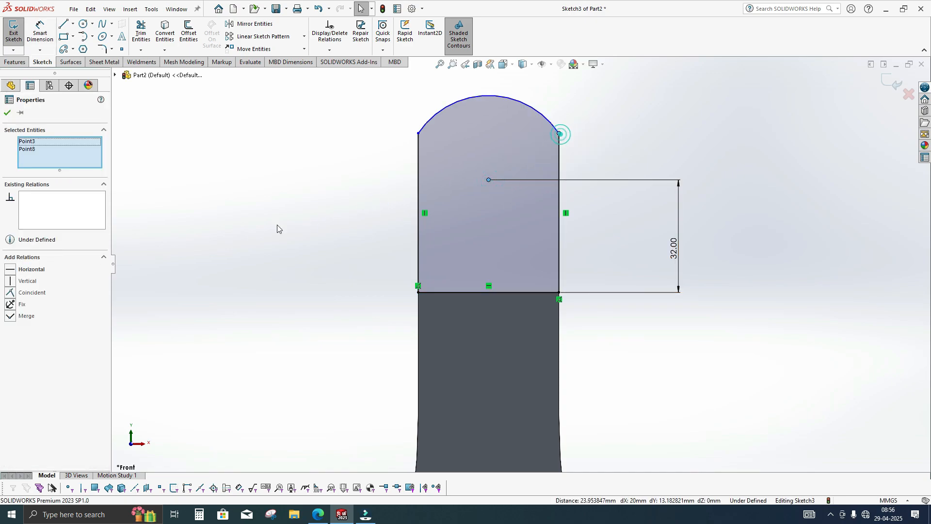
click(15, 270)
click(187, 200)
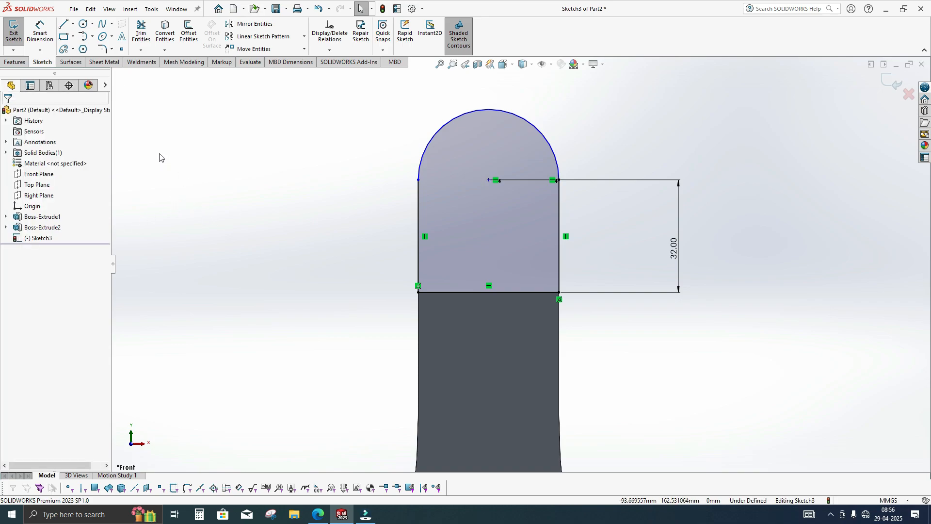
- Make the arc tangent to the left vertical line of the head profile
scroll(355, 193, up, 1)
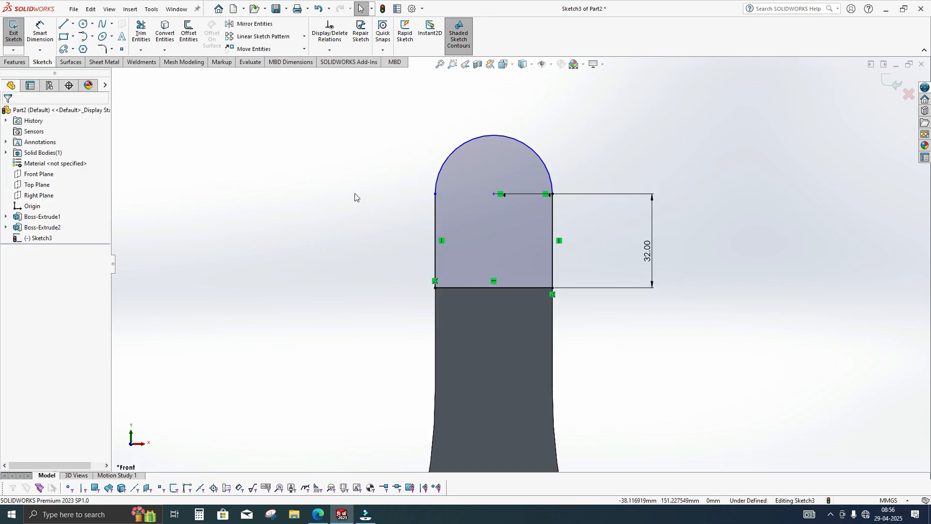
click(441, 175)
click(435, 206)
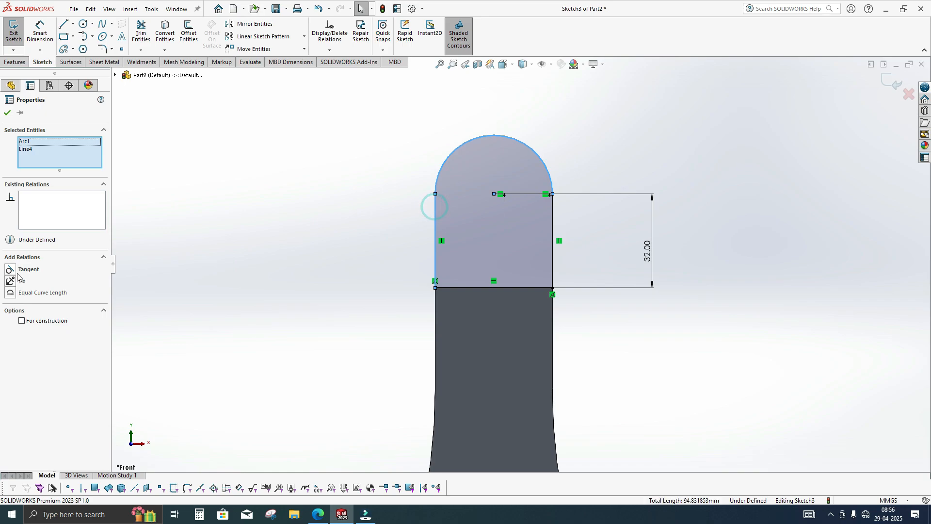
click(20, 273)
click(285, 208)
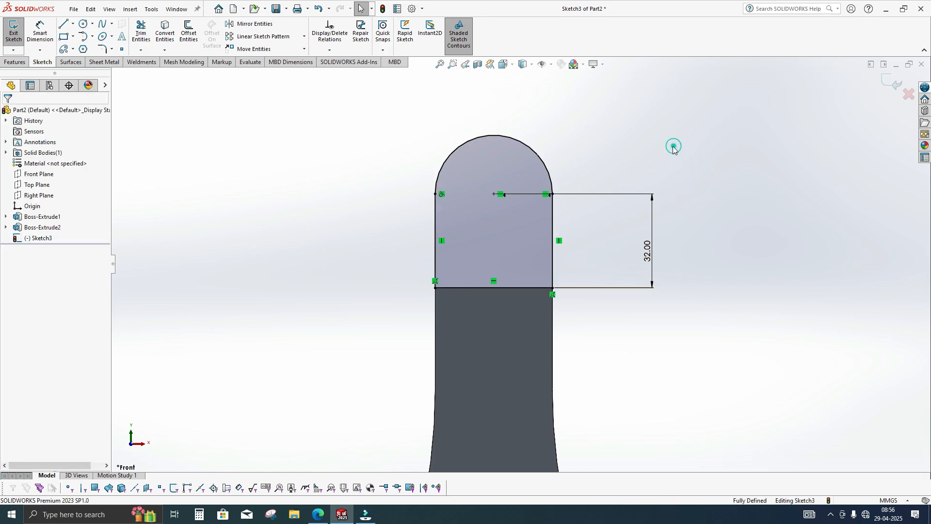
- Extrude the rounded head profile 28 mm with the Mid Plane end condition, taking the depth from the exercise drawing PDF
scroll(672, 147, up, 1)
mouse_move(661, 152)
middle_down()
mouse_move(586, 207)
mouse_move(556, 248)
mouse_move(561, 264)
middle_up()
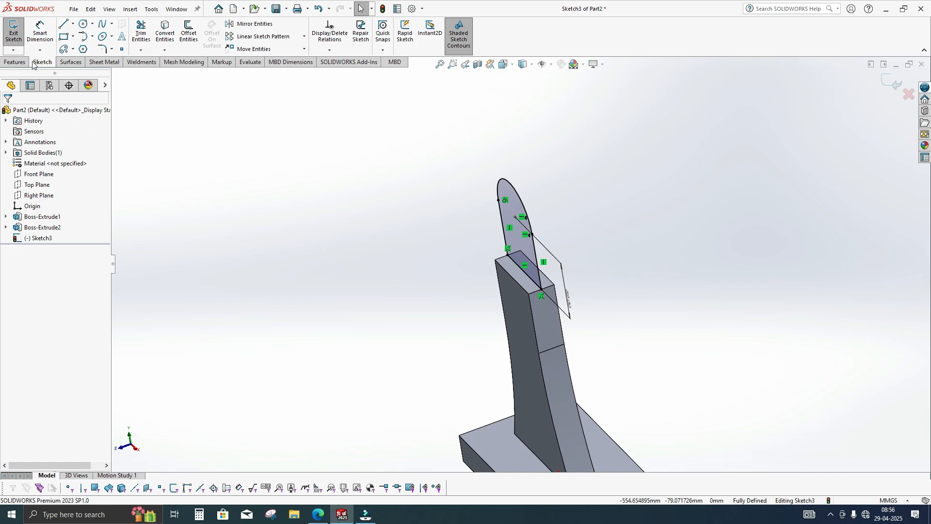
click(15, 34)
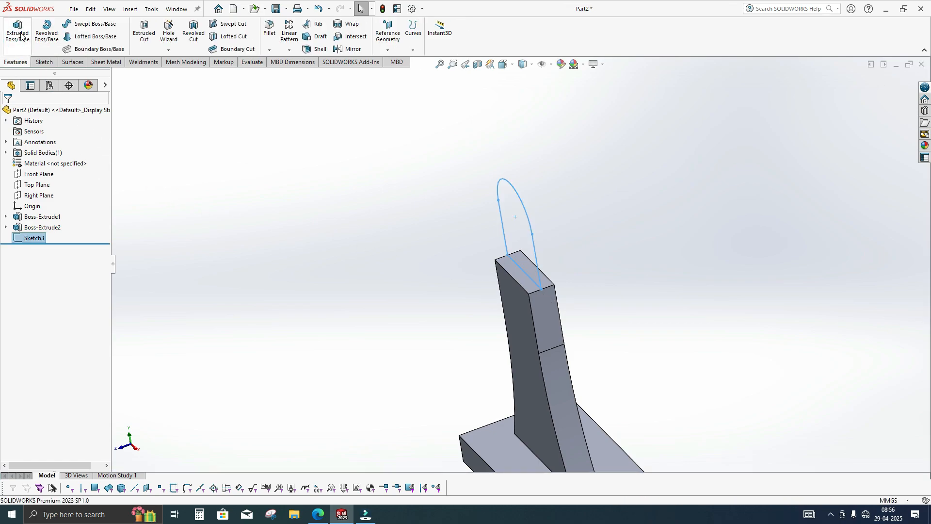
click(19, 36)
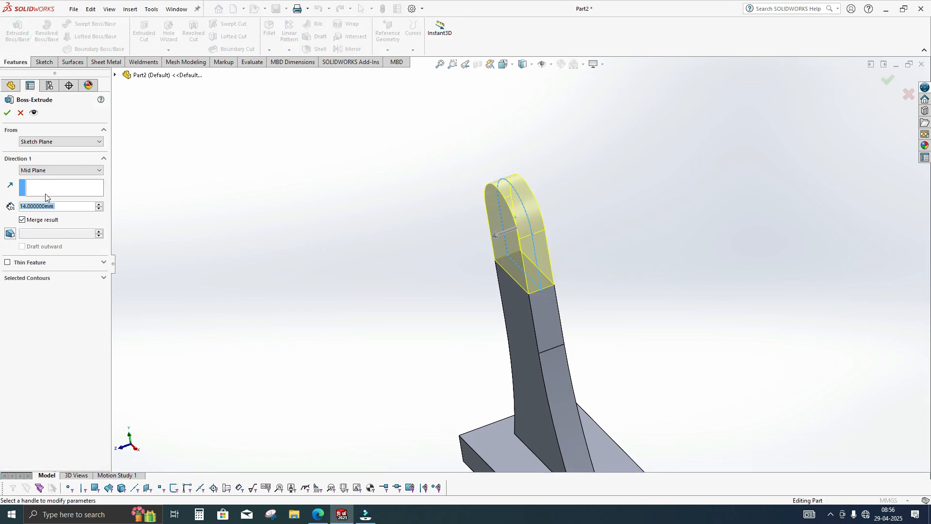
click(98, 204)
click(97, 205)
click(96, 204)
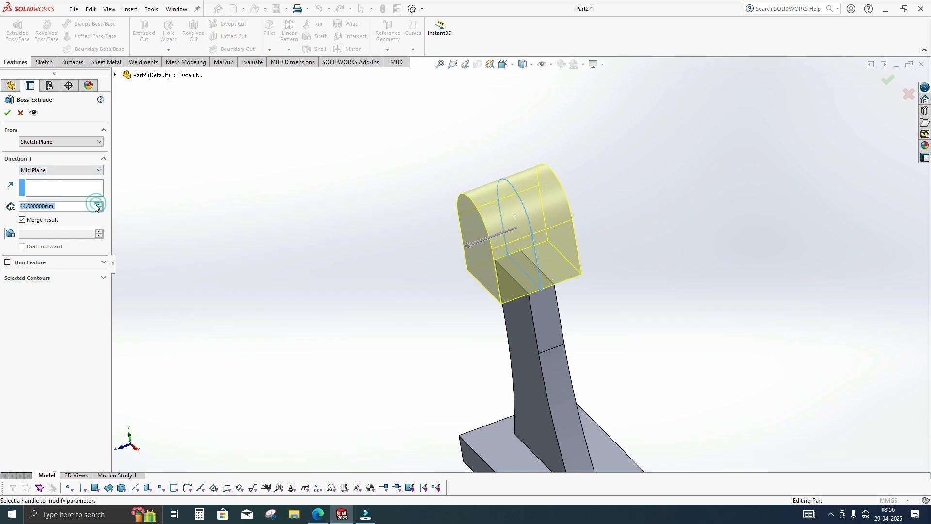
click(319, 515)
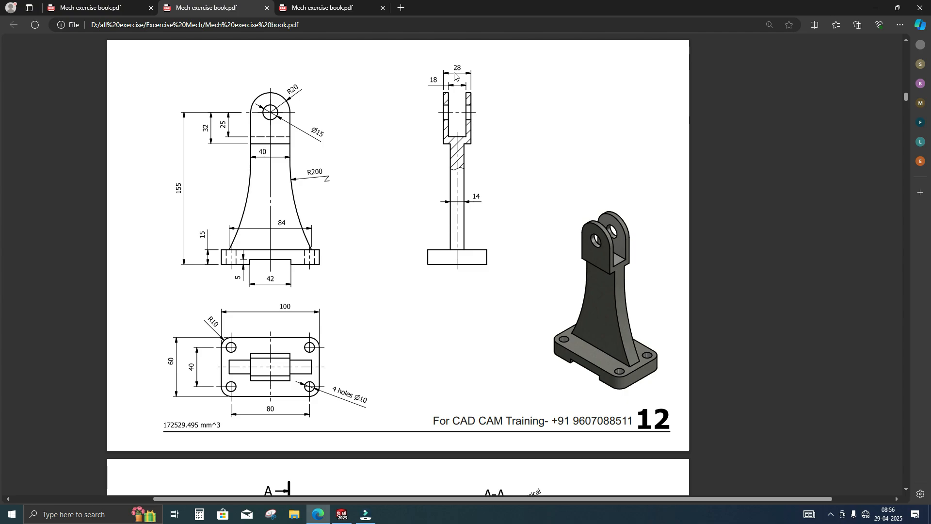
key(alt+Tab)
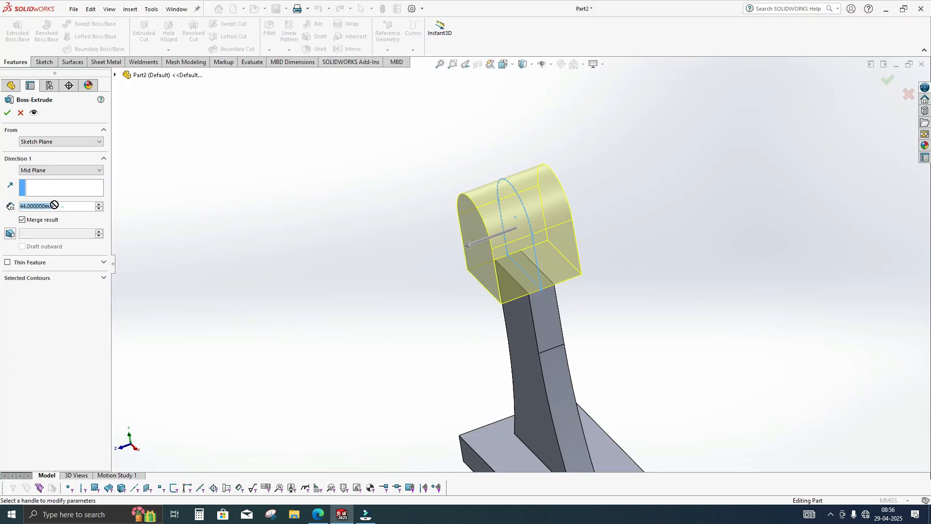
text(28)
key(Return)
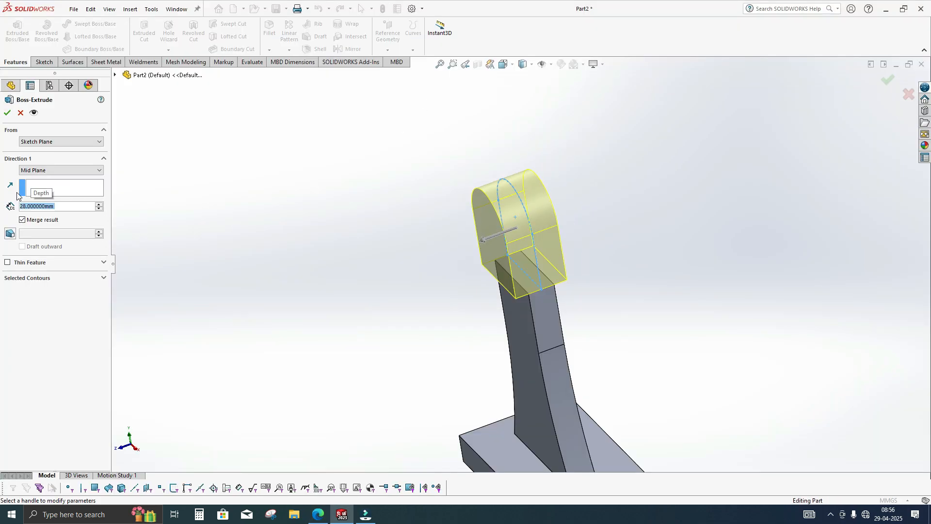
click(7, 112)
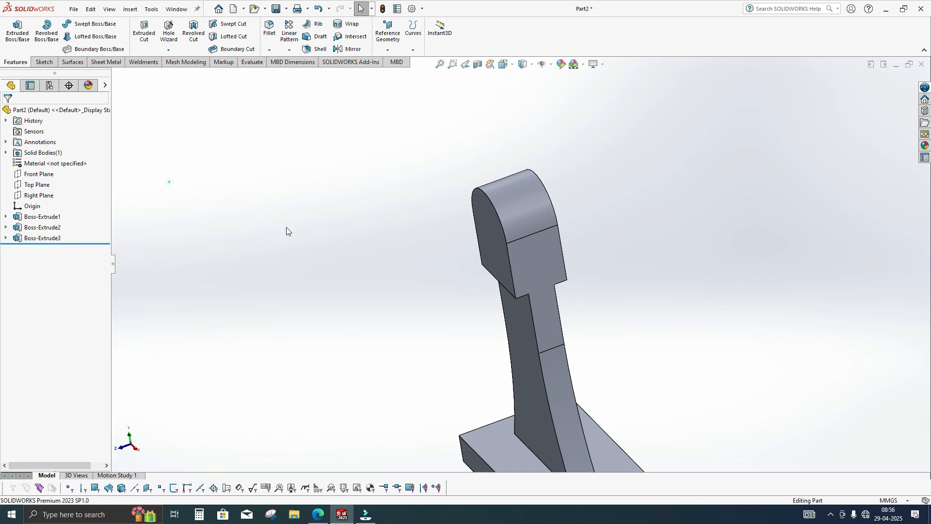
- Sketch a corner rectangle about 21 mm wide and 58 mm tall on the head's flat side face, extending above the rounded top
click(540, 255)
click(584, 226)
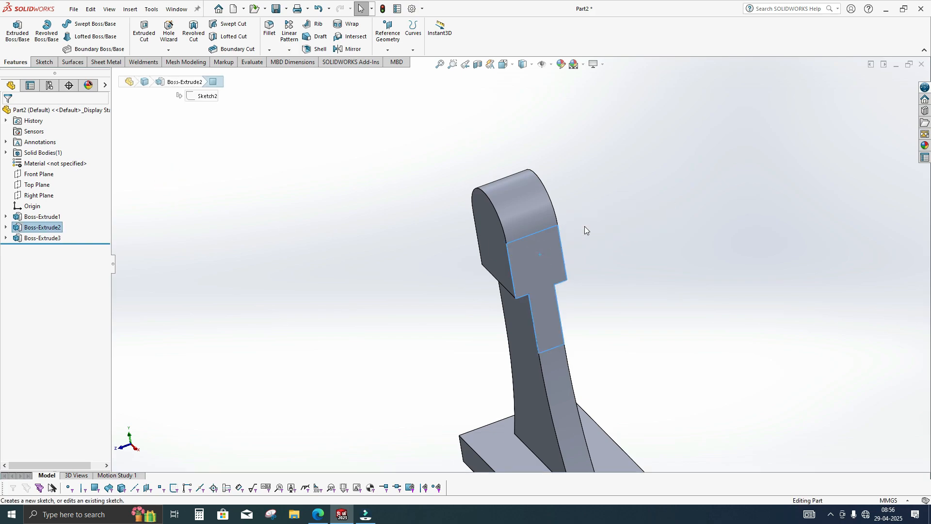
scroll(388, 214, up, 2)
scroll(520, 133, down, 3)
click(355, 150)
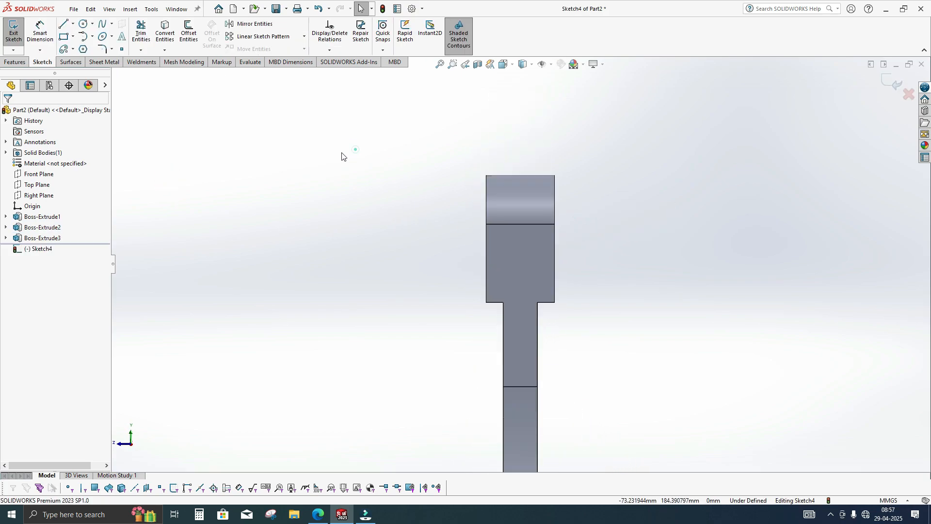
click(63, 37)
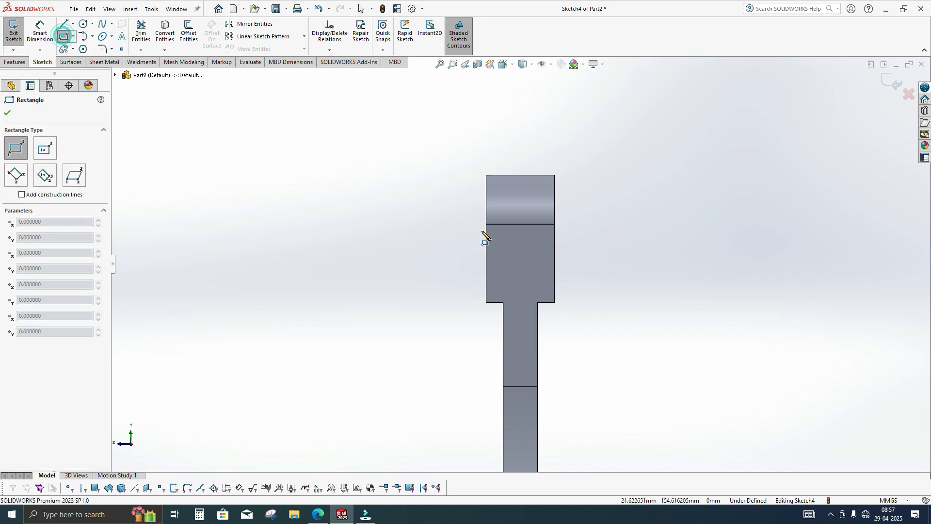
click(495, 289)
click(547, 147)
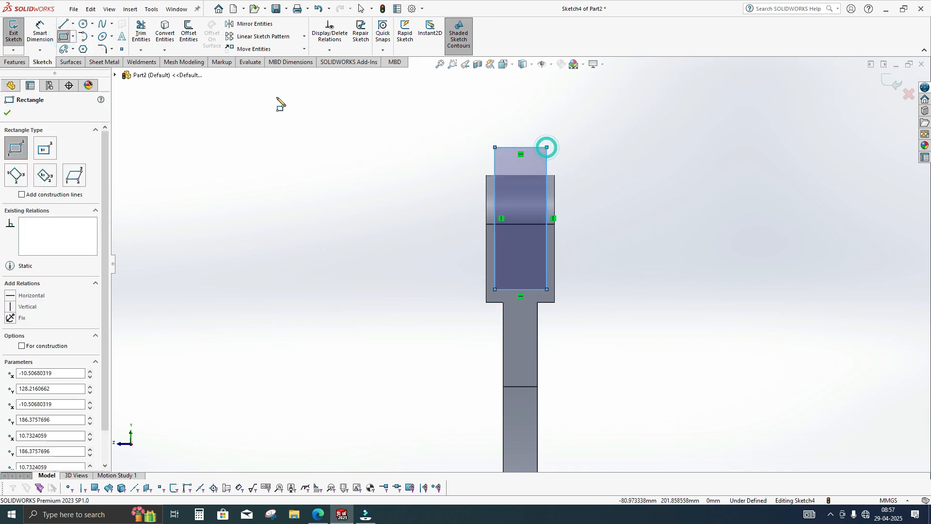
key(Escape)
- Draw an infinite vertical construction line through the origin
click(73, 24)
click(85, 47)
key(z)
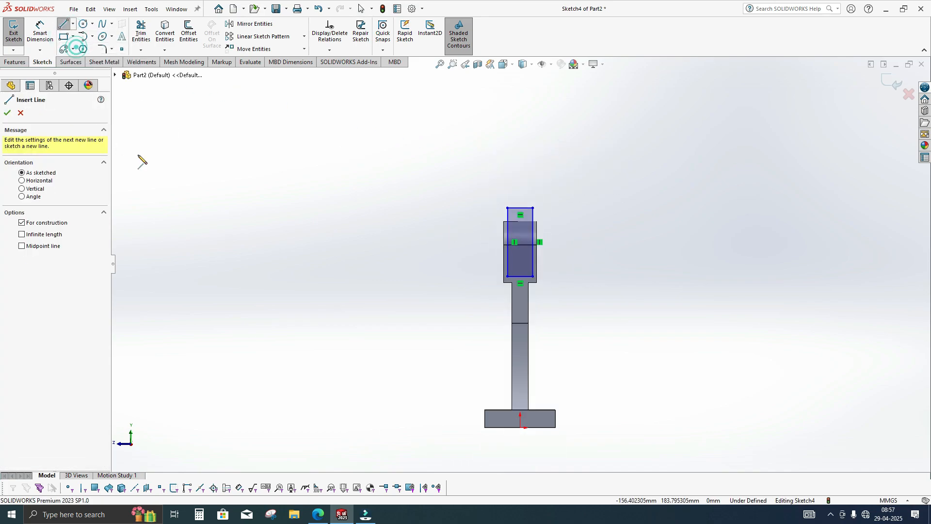
click(21, 189)
click(22, 234)
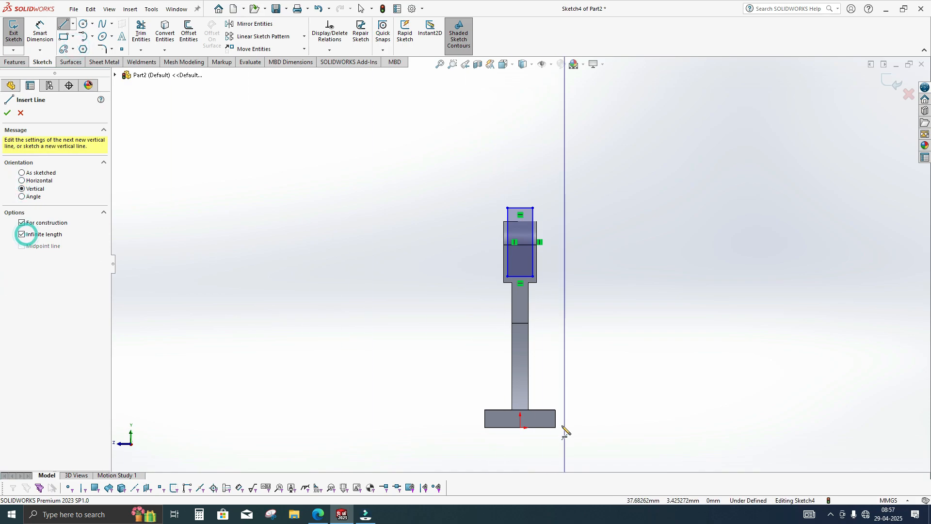
click(524, 431)
key(Escape)
scroll(581, 243, down, 2)
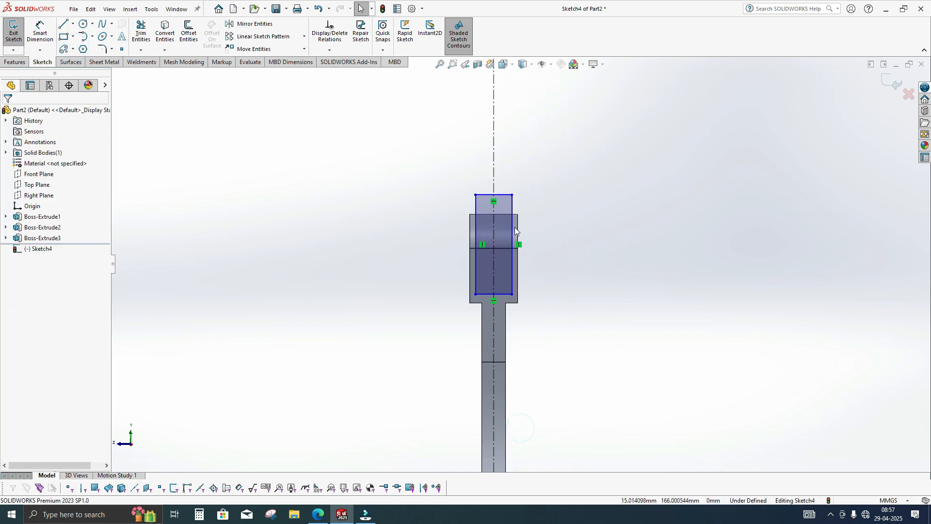
click(476, 208)
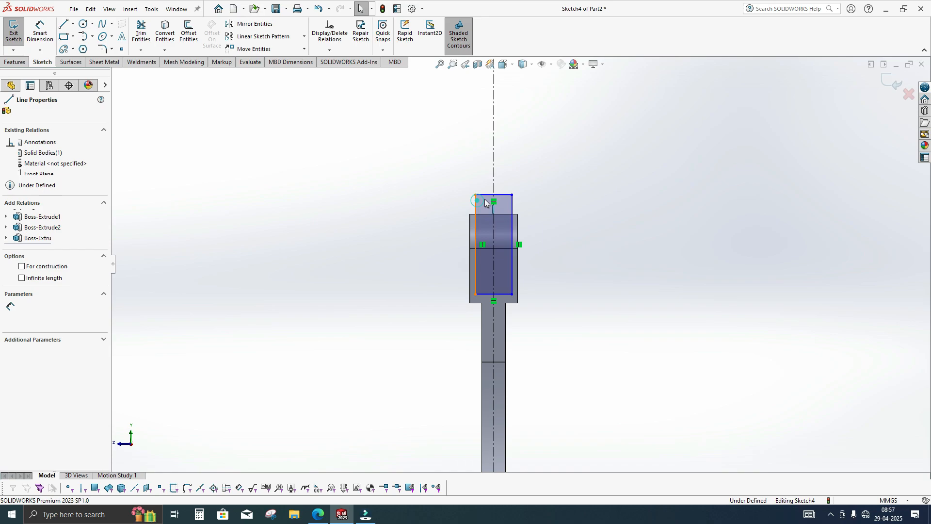
ctrl+click(513, 196)
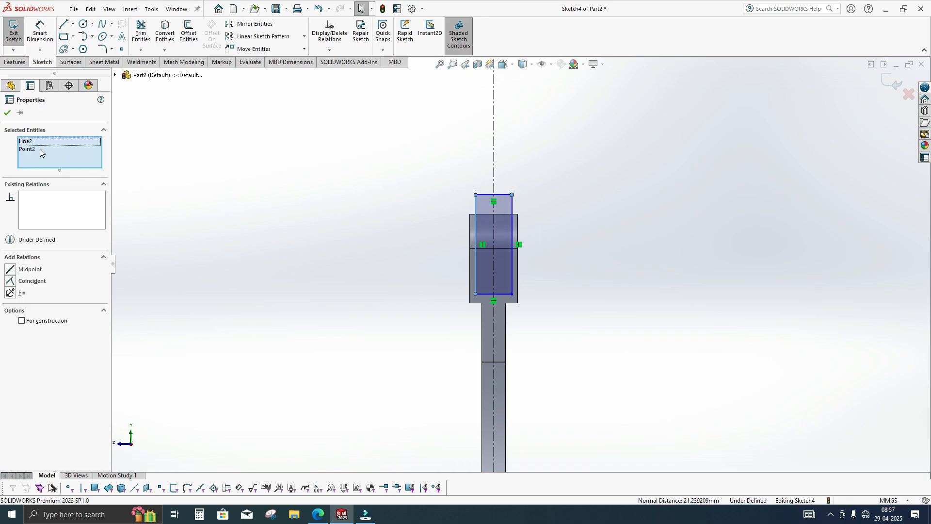
ctrl+click(493, 156)
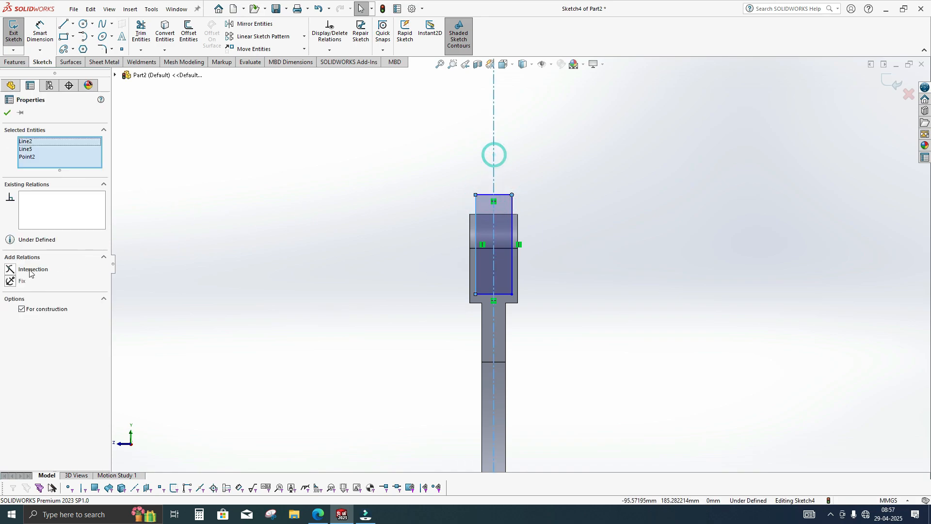
click(325, 272)
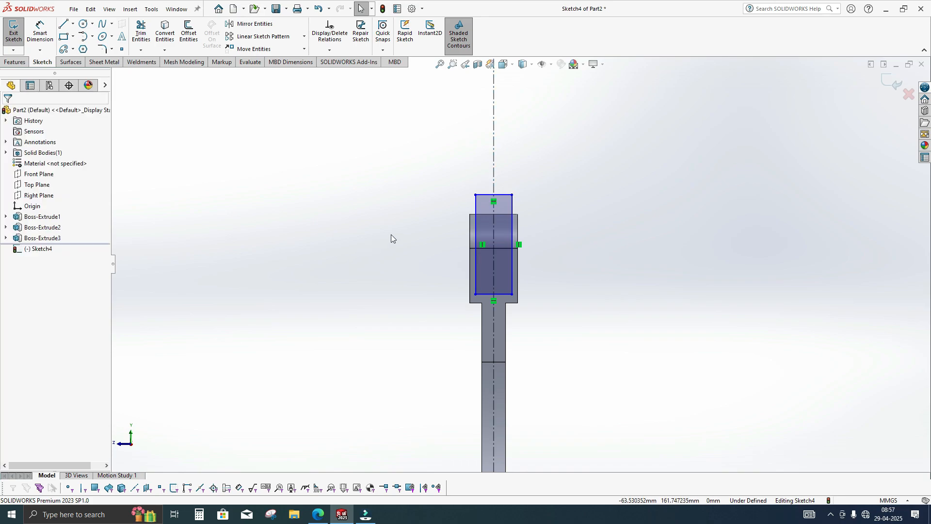
- Make the rectangle's two vertical sides symmetric about the vertical centerline
click(476, 209)
ctrl+click(512, 206)
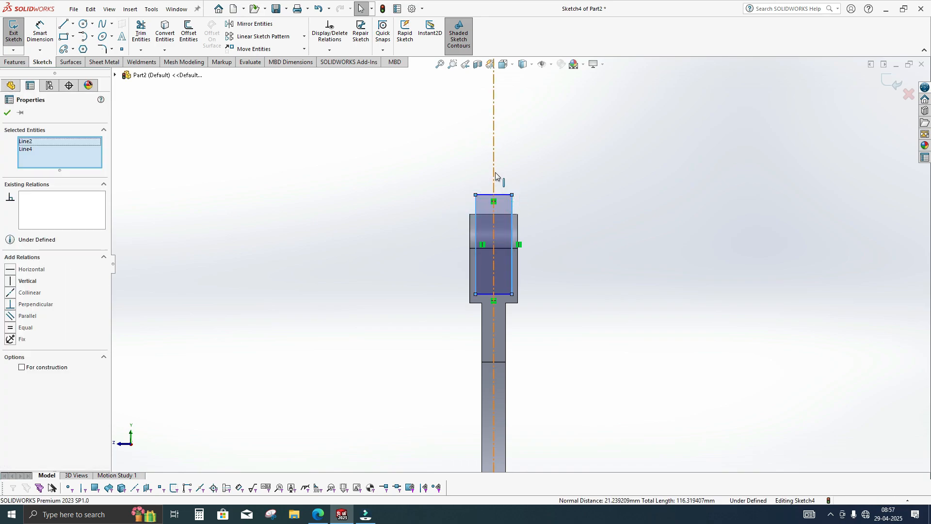
ctrl+click(494, 175)
click(9, 316)
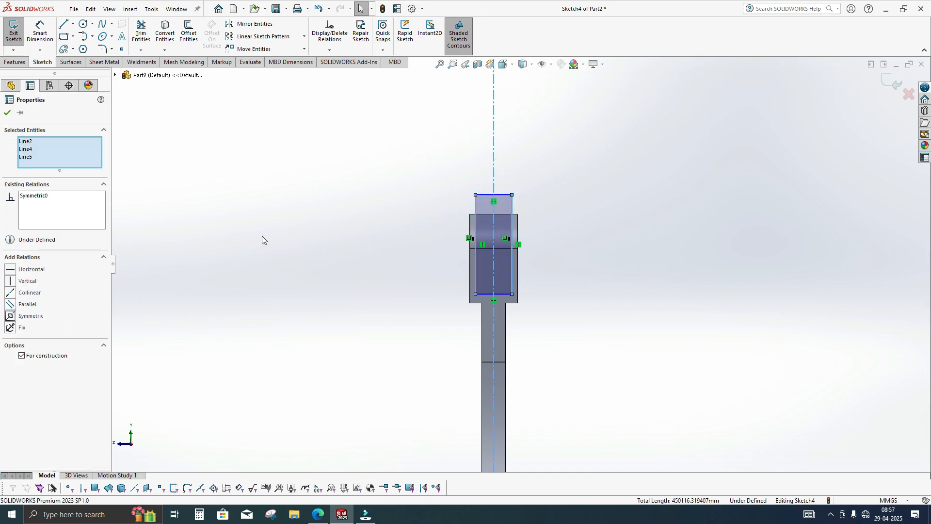
click(262, 236)
- Dimension the rectangle's bottom line 7 mm above the head's lower edge, working out the distance from the exercise drawing PDF
click(41, 31)
scroll(510, 318, down, 4)
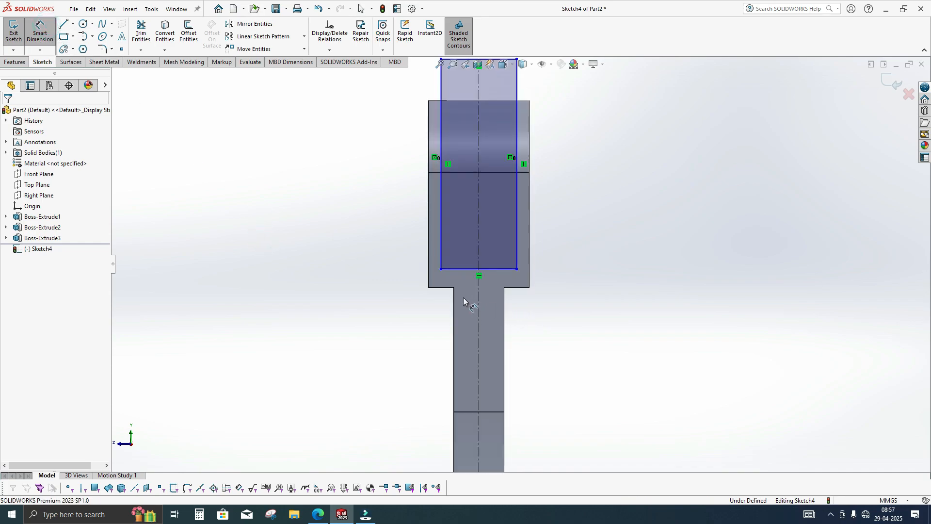
click(455, 270)
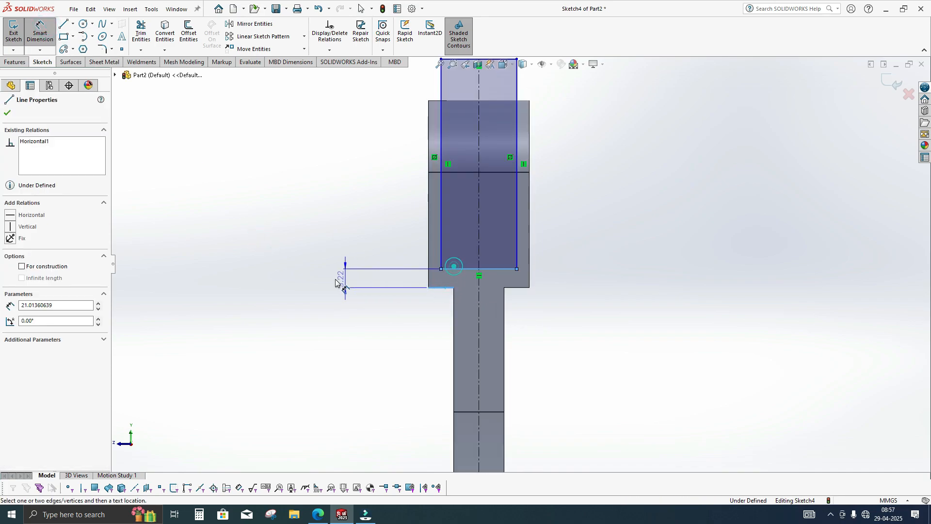
click(316, 276)
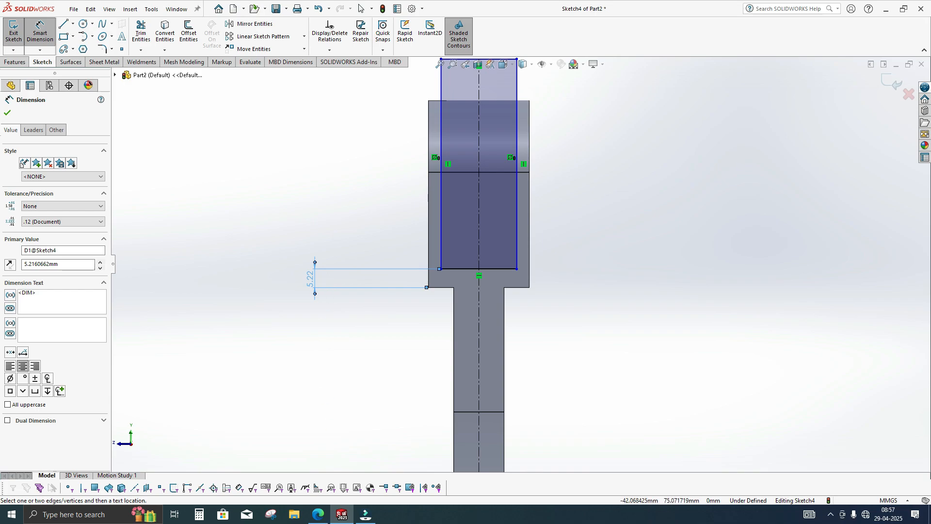
click(318, 515)
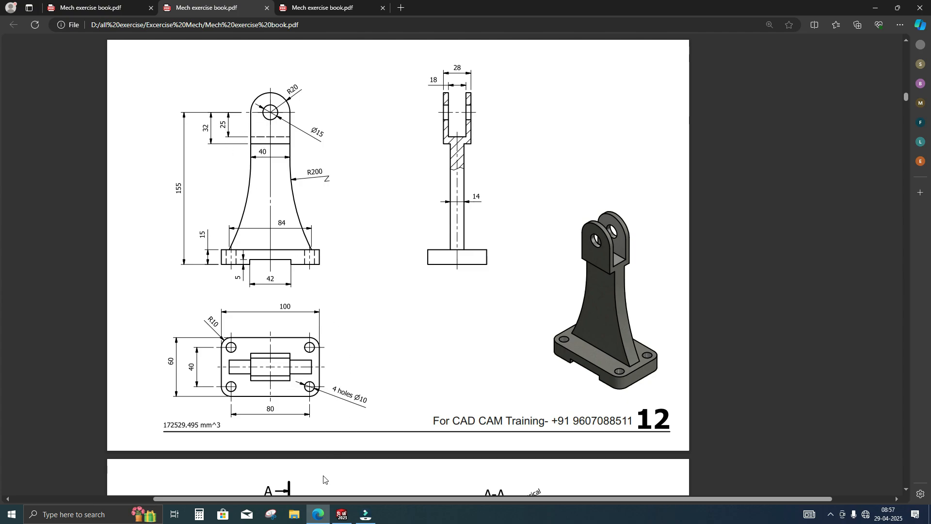
click(342, 514)
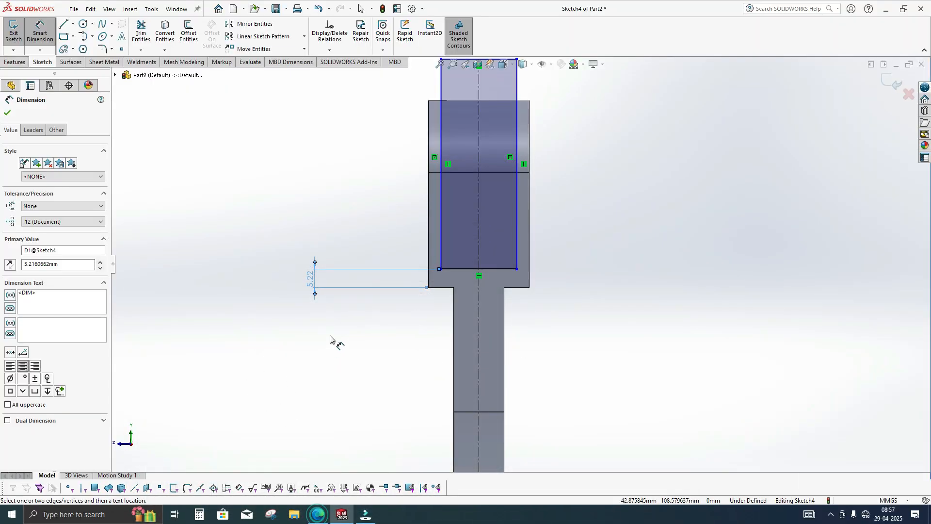
double_click(308, 276)
text(7)
key(Return)
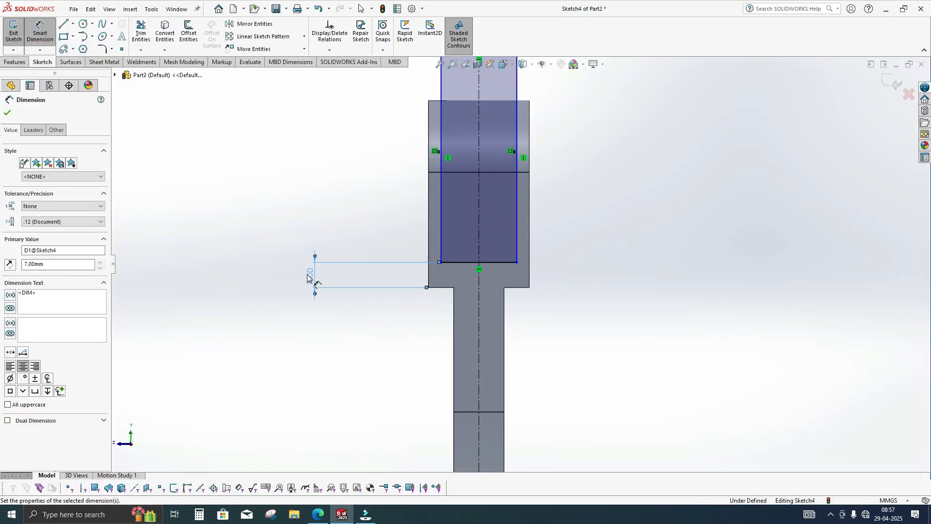
- Dimension the slot rectangle's top line 18 mm wide, taking the value from the exercise drawing PDF
scroll(307, 275, up, 2)
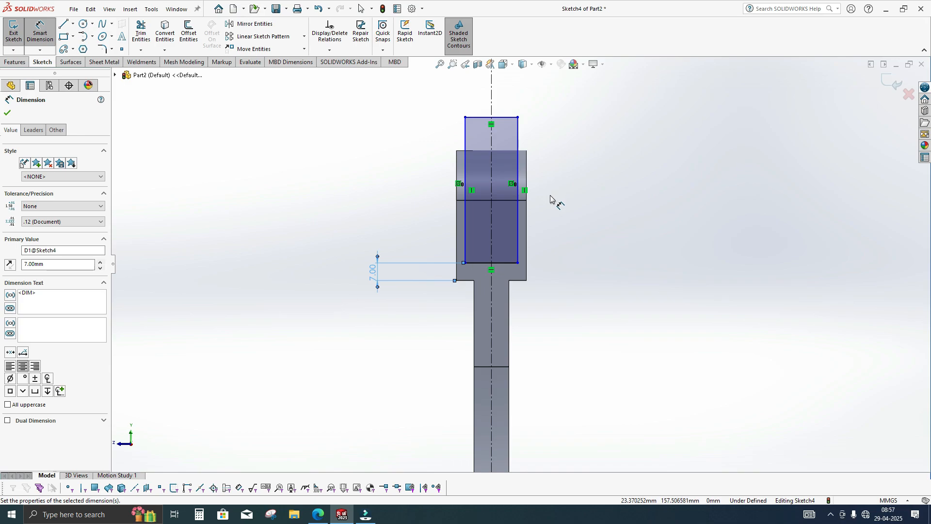
key(Escape)
click(315, 515)
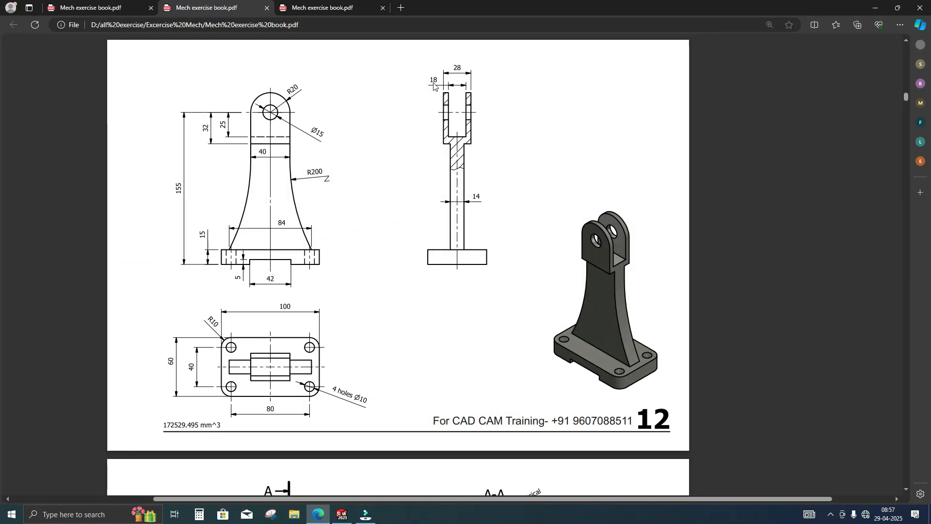
key(alt+Tab)
click(49, 37)
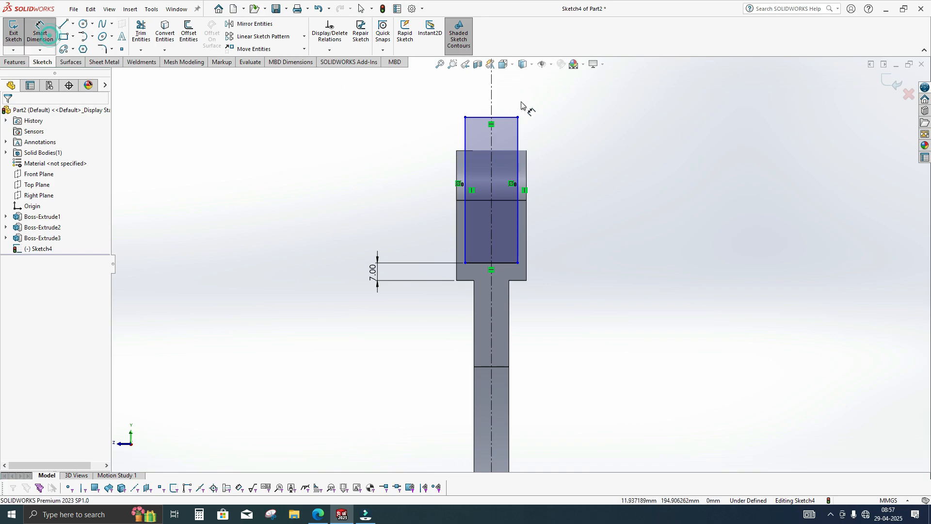
click(506, 118)
click(505, 97)
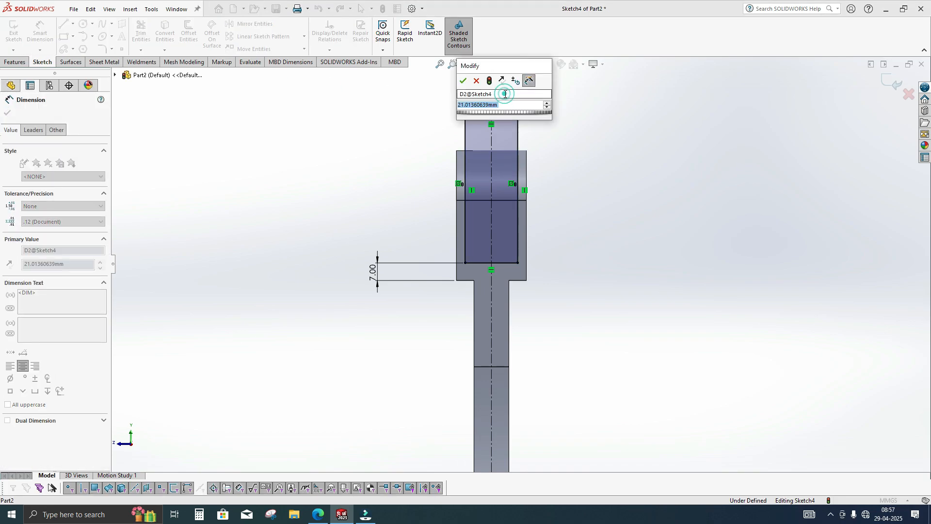
text(18)
key(Return)
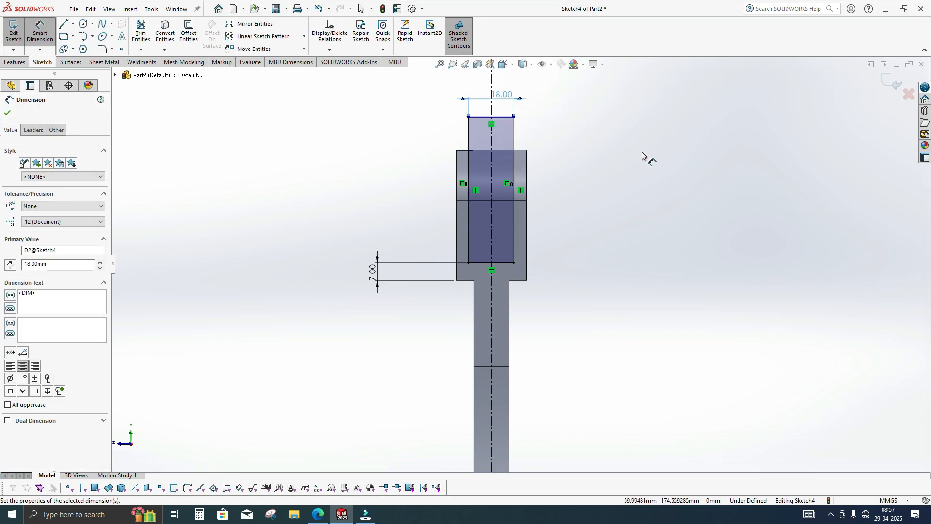
key(Escape)
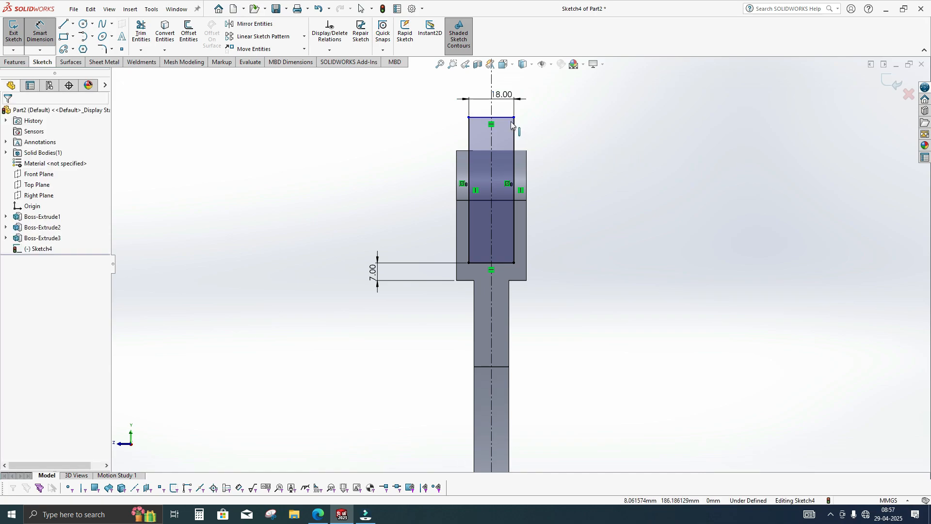
key(Escape)
- Dimension the slot rectangle's top line 60 mm above the head's lower edge
mouse_move(503, 117)
mouse_down()
mouse_move(503, 102)
mouse_move(503, 120)
mouse_up()
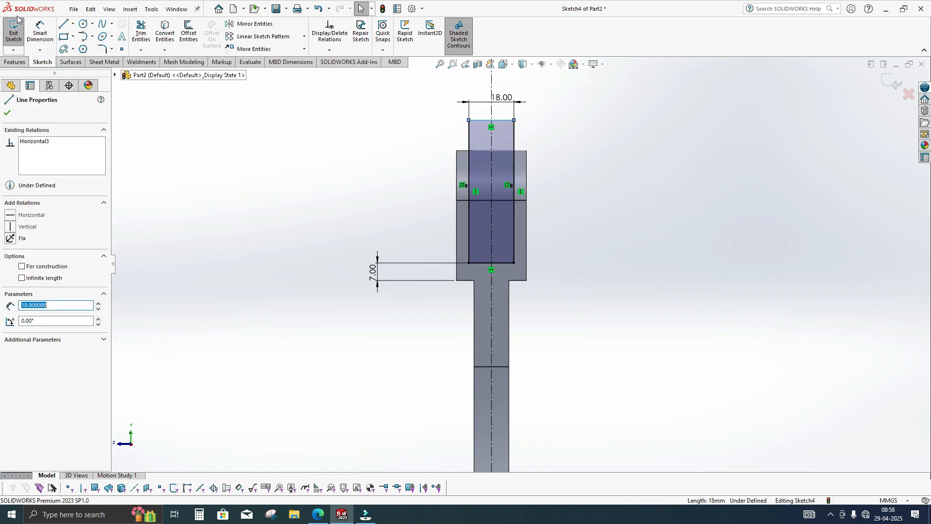
click(40, 32)
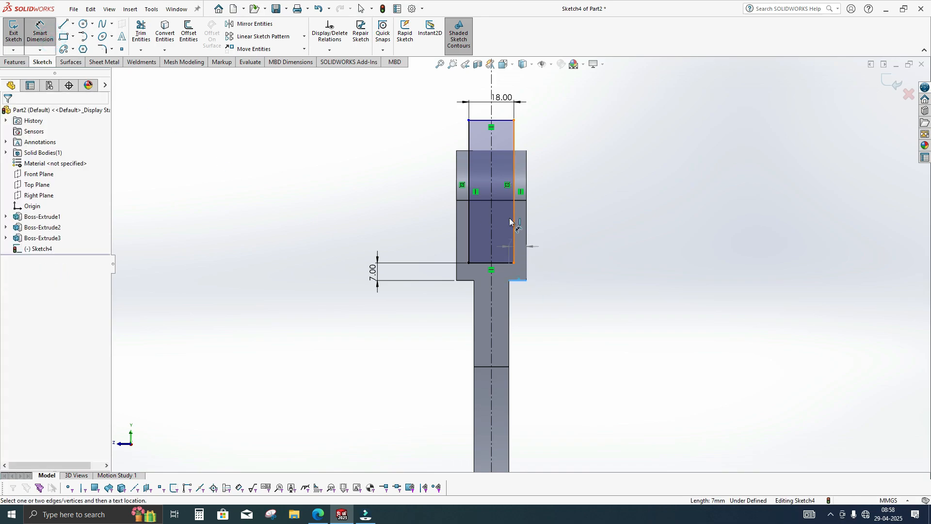
click(519, 281)
click(500, 119)
click(621, 175)
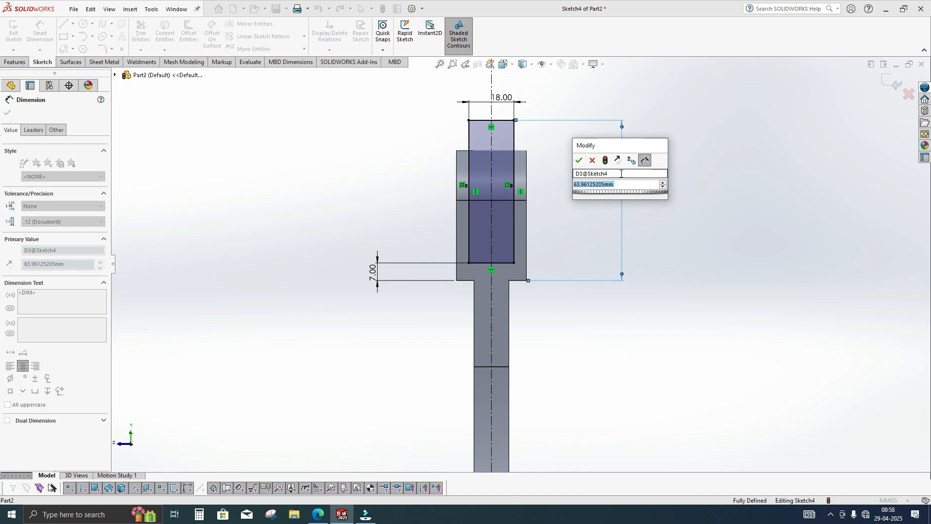
text(60)
key(Return)
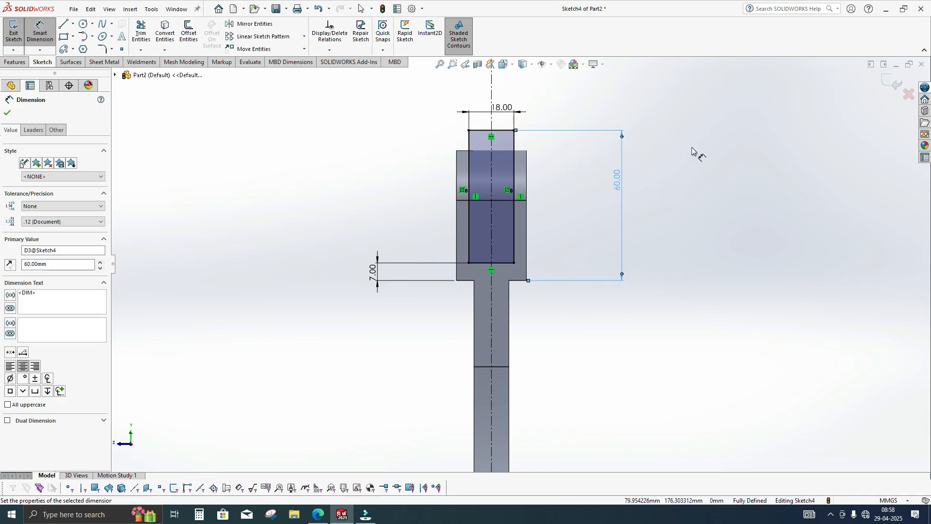
click(691, 147)
- Exit the sketch and cut-extrude the slot rectangle through the head with the Up To Next end condition
middle_drag(690, 146, 736, 239)
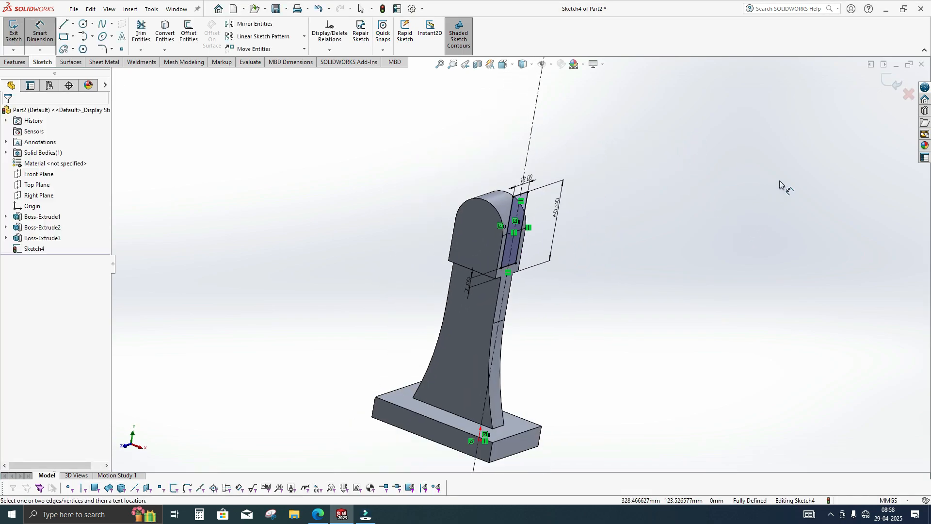
scroll(404, 228, down, 3)
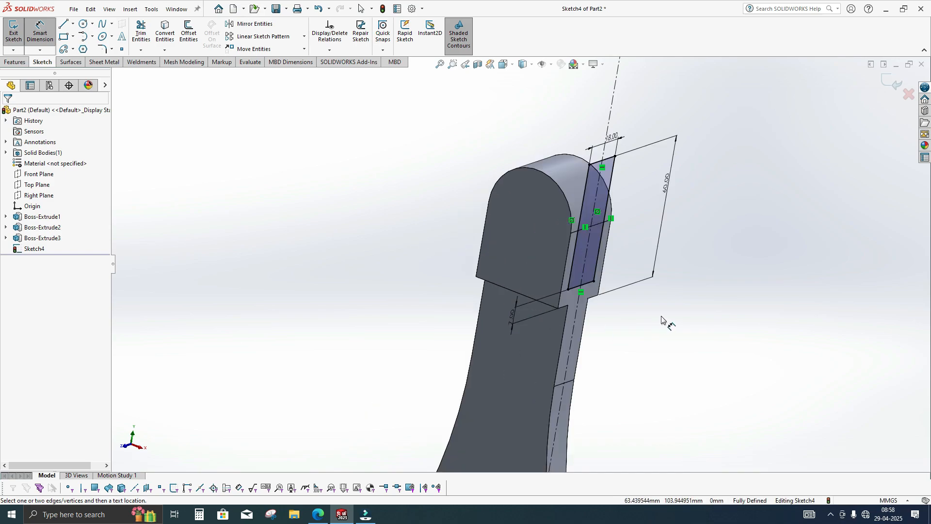
middle_drag(659, 318, 639, 302)
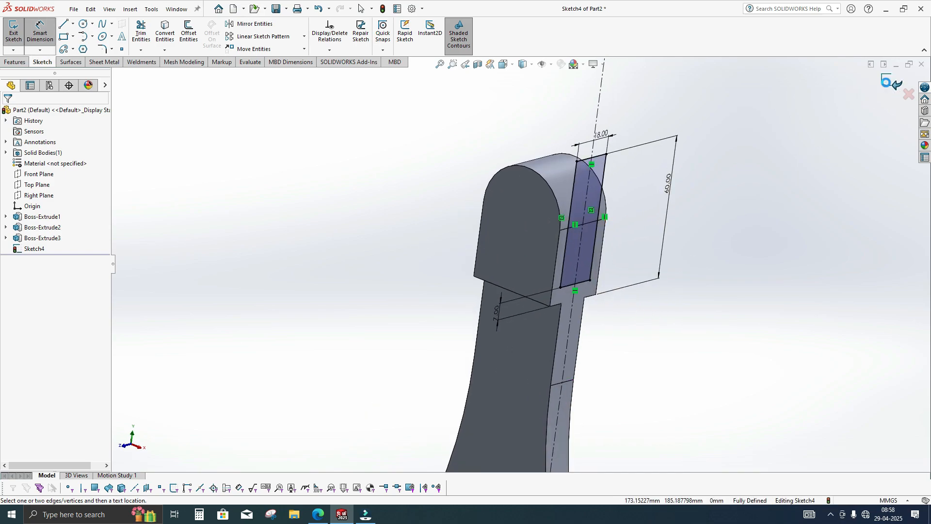
click(889, 82)
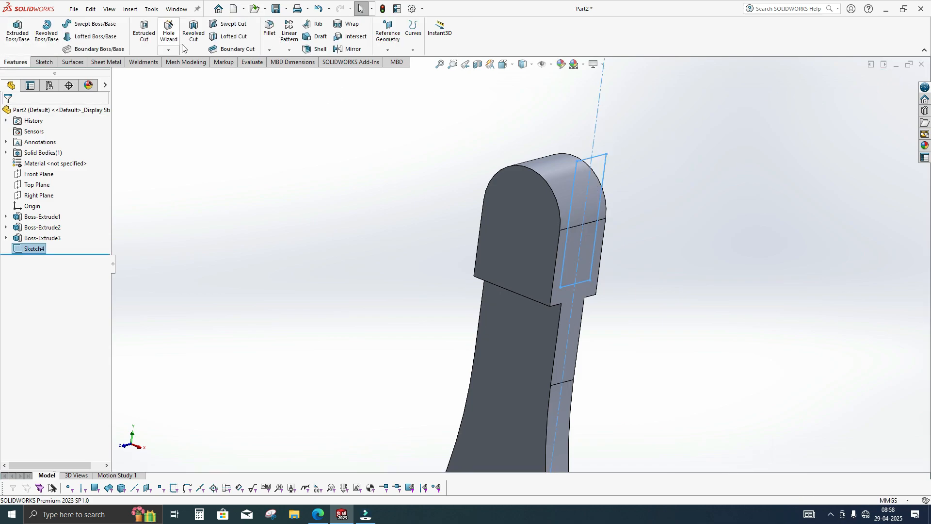
click(146, 32)
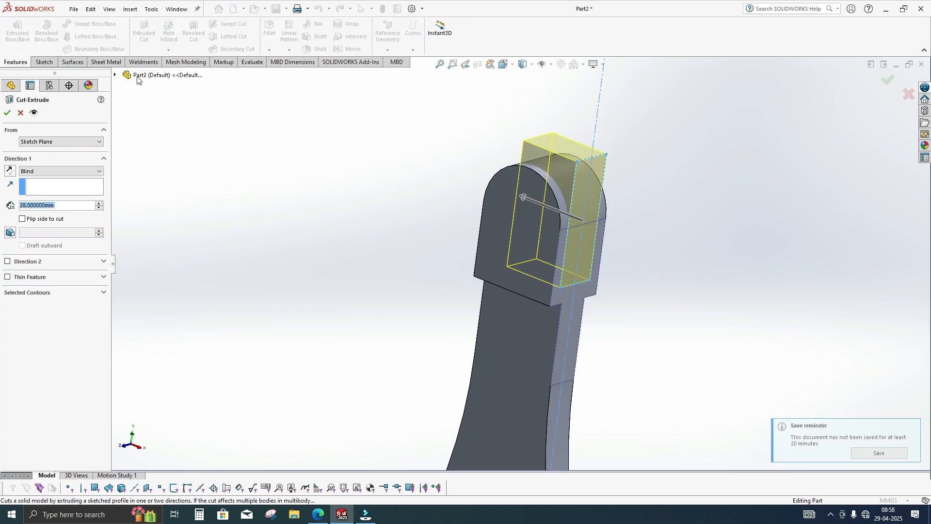
click(58, 171)
click(44, 199)
click(40, 194)
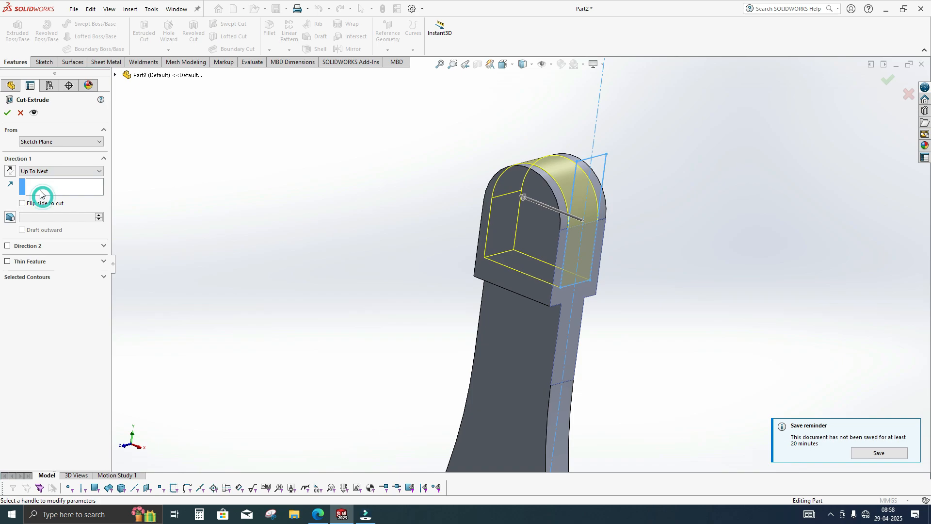
click(7, 113)
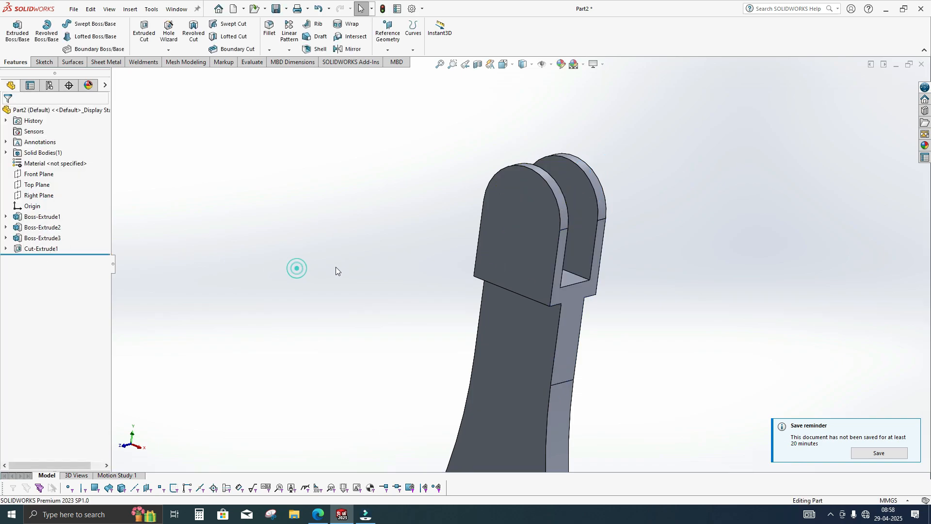
- Start a sketch on the head's front face and draw a circle of about 9 mm radius concentric with the rounded top
middle_drag(336, 267, 462, 238)
click(531, 200)
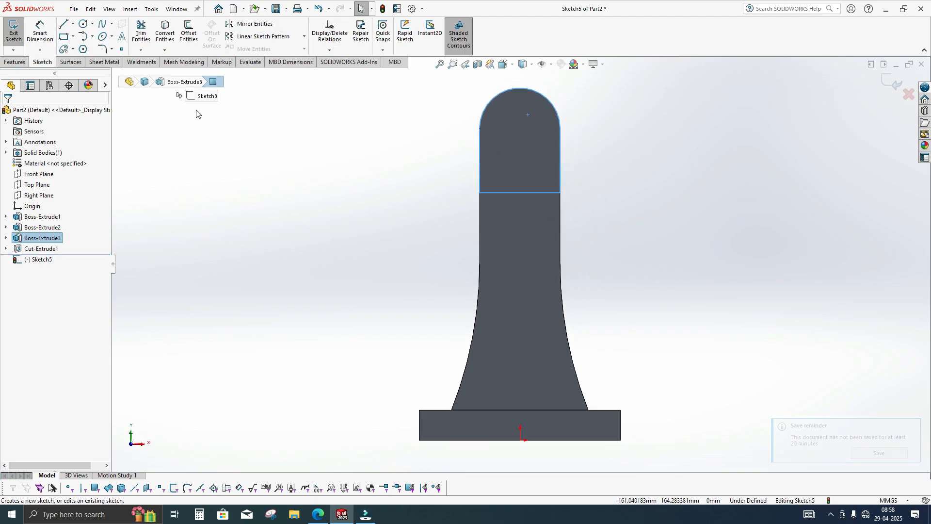
click(83, 23)
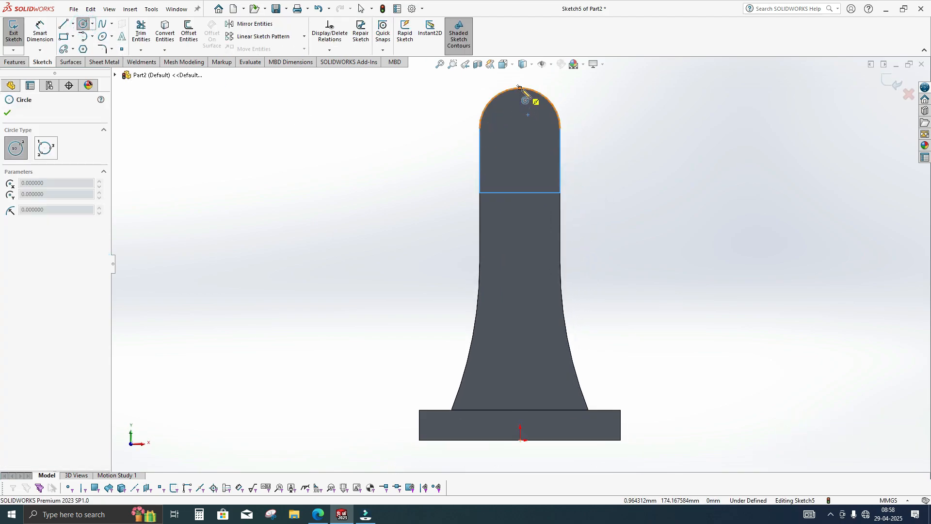
click(521, 128)
click(533, 135)
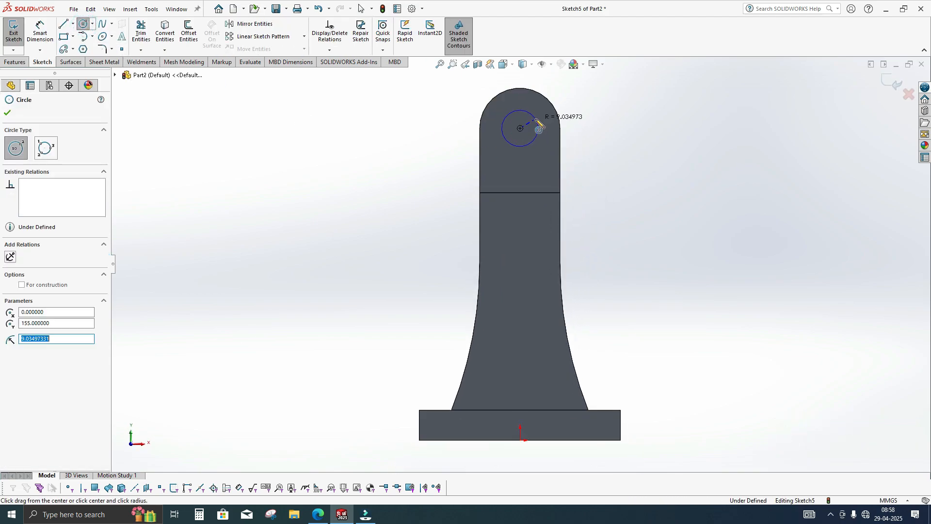
- Set the circle's diameter to 15 mm, as given in the exercise drawing PDF
click(317, 514)
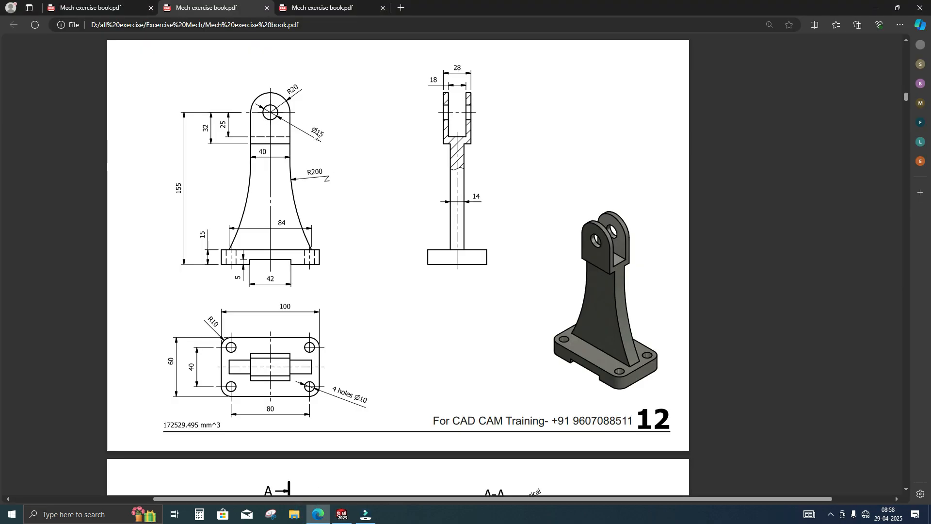
click(342, 514)
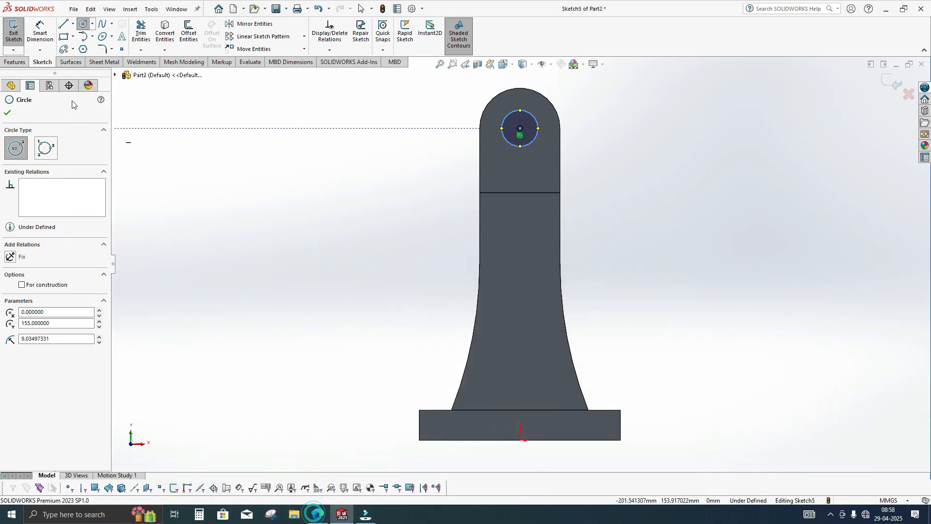
click(50, 39)
click(537, 120)
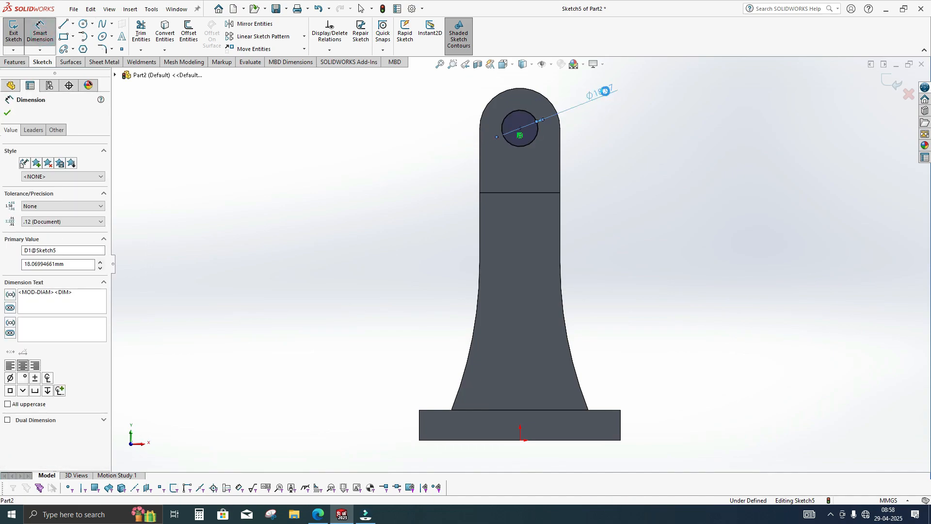
click(606, 92)
text(15)
key(Return)
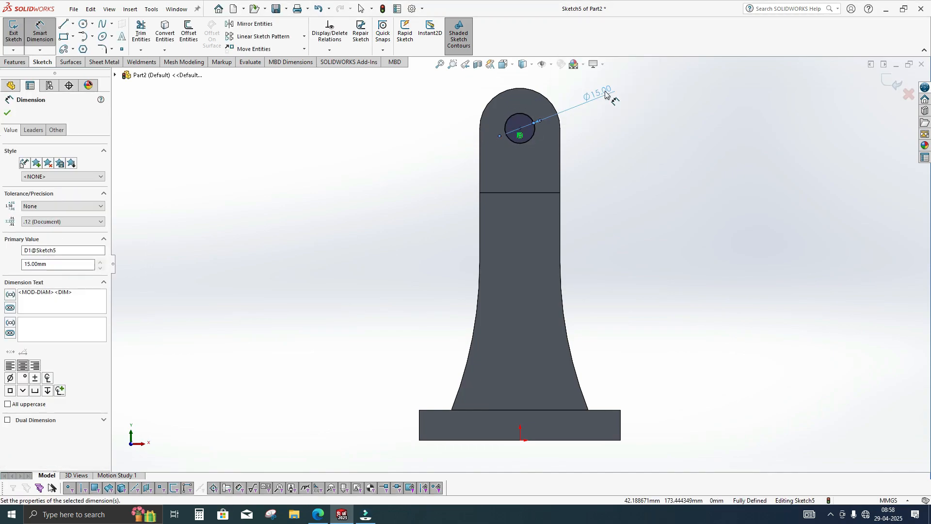
- Exit the sketch and cut-extrude the circle Through All across both fork arms
click(892, 83)
mouse_move(722, 163)
middle_down()
mouse_move(670, 187)
mouse_move(611, 196)
middle_up()
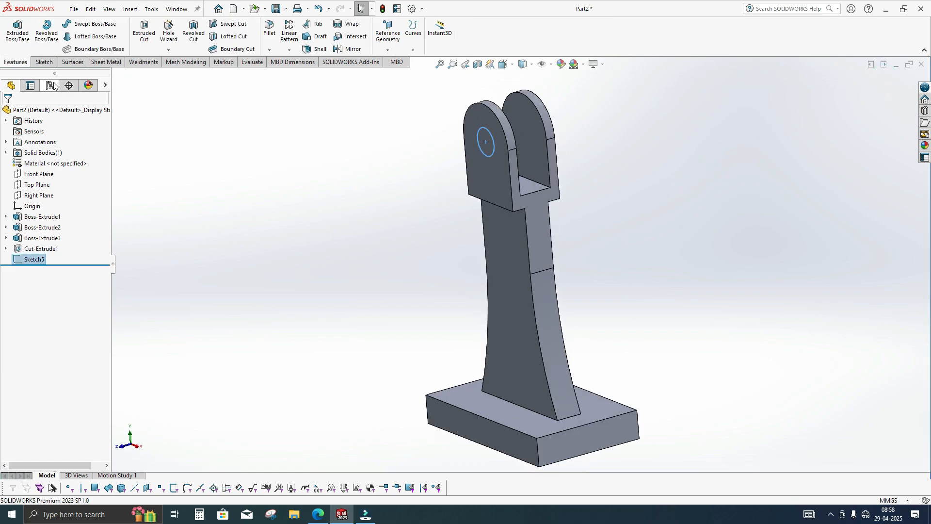
click(145, 32)
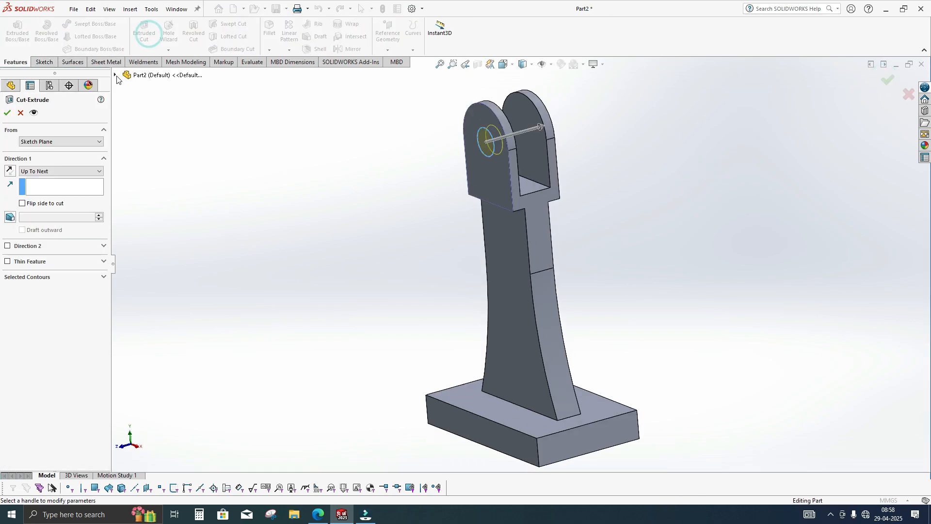
click(58, 170)
click(48, 187)
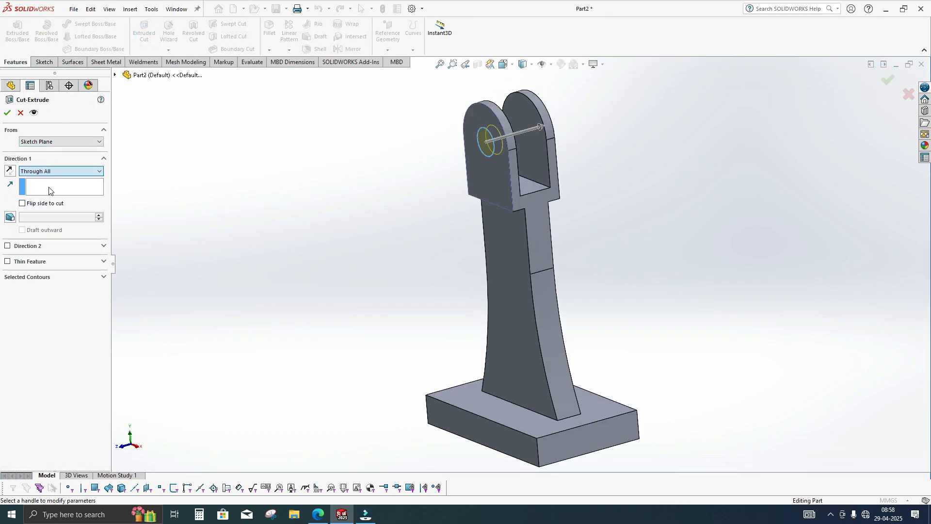
click(7, 112)
- Check the exercise drawing, start a sketch on the base's front face and draw a corner rectangle about 66 by 7 mm from its lower edge
middle_drag(246, 204, 318, 247)
click(321, 513)
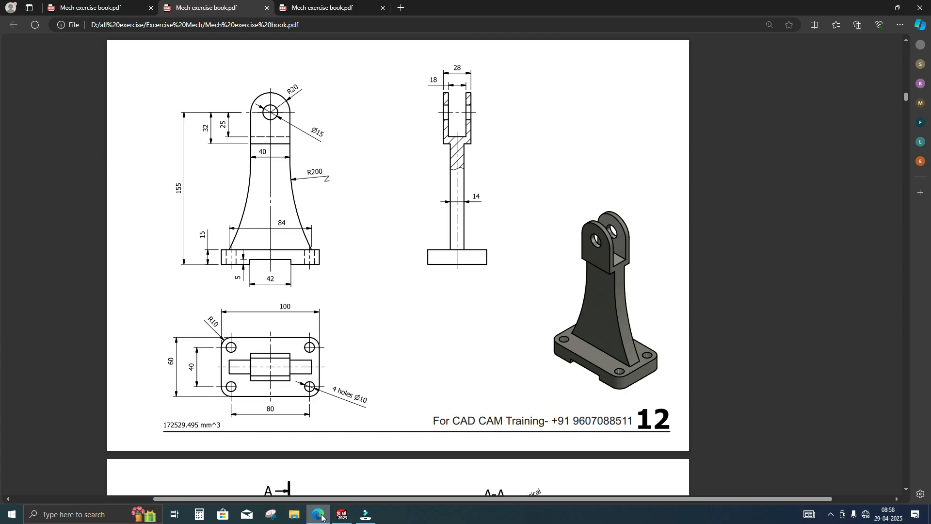
click(342, 514)
click(476, 429)
click(521, 400)
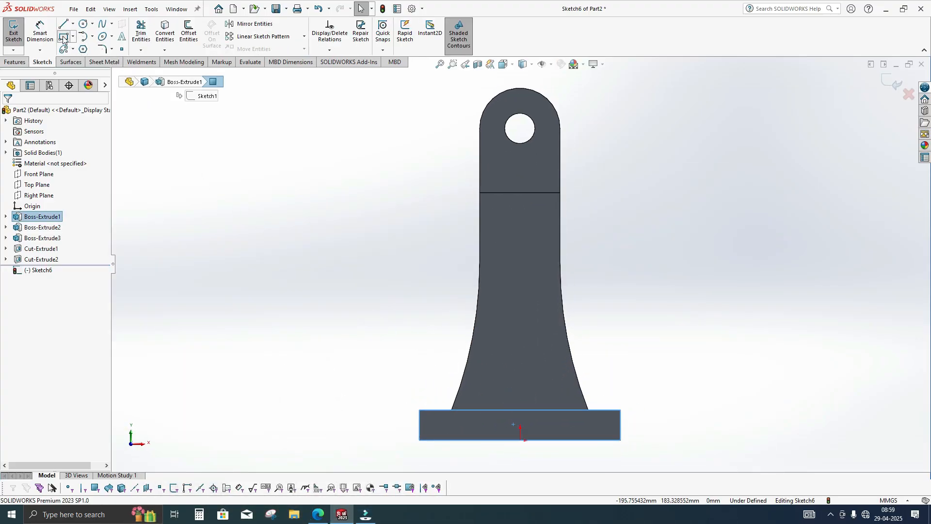
click(63, 38)
click(448, 440)
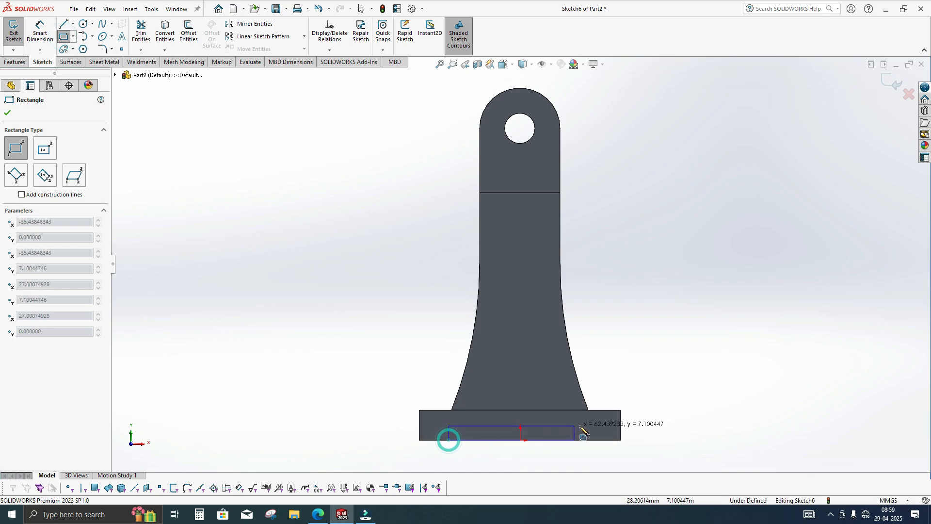
click(580, 426)
- Draw an infinite vertical construction line through the origin in the base sketch
click(73, 37)
click(80, 61)
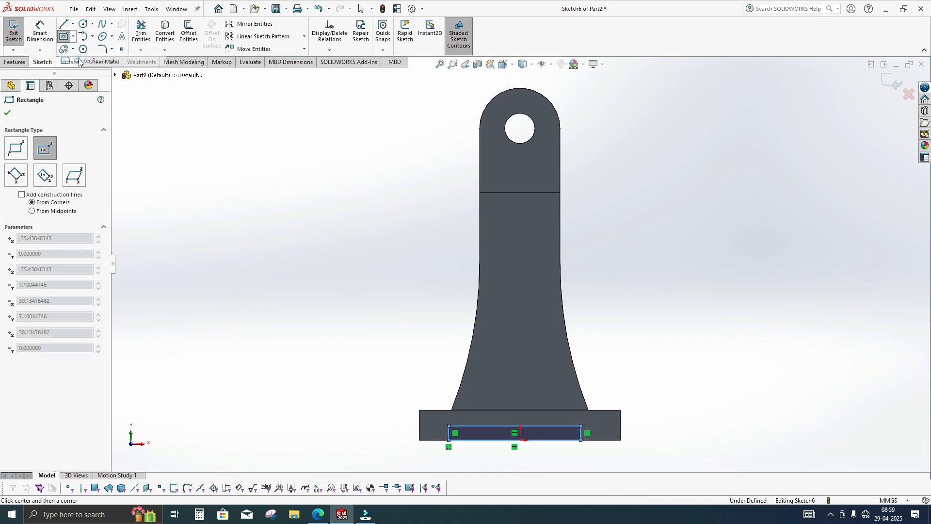
click(73, 23)
click(73, 45)
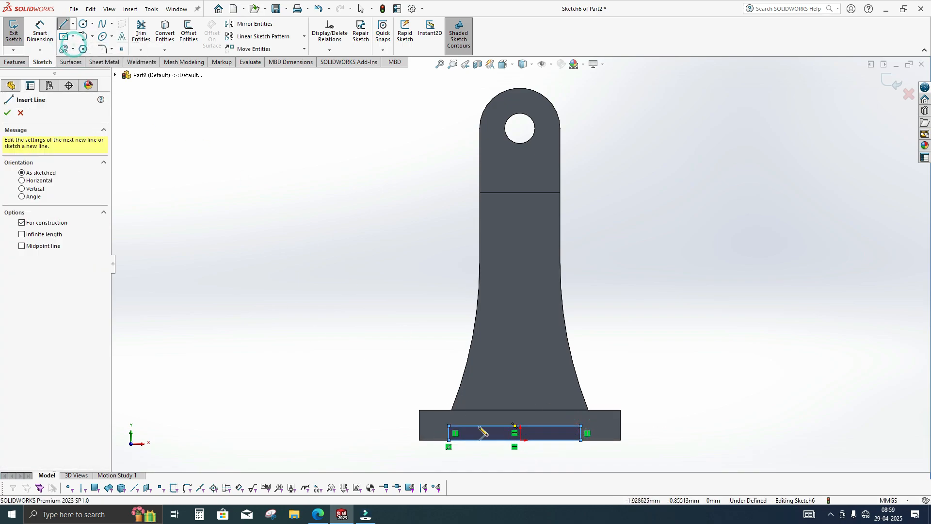
click(22, 189)
click(35, 234)
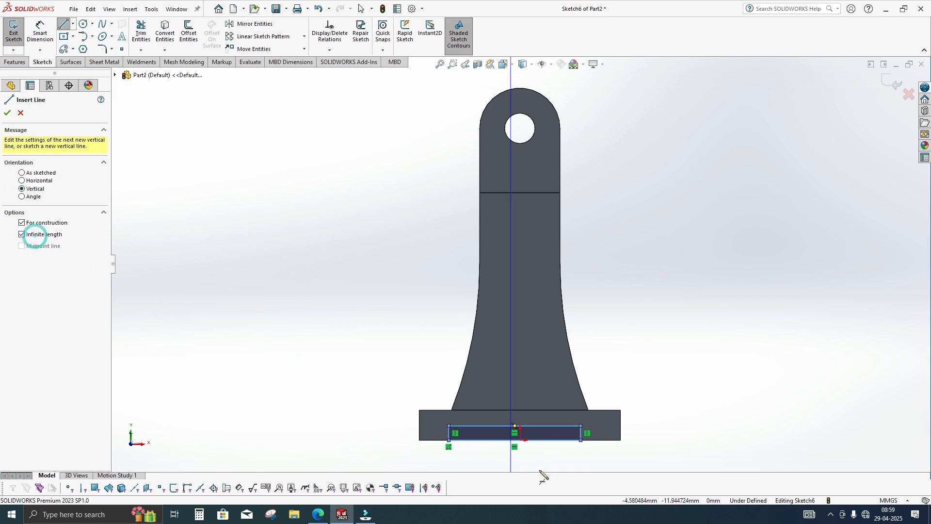
click(519, 441)
key(Escape)
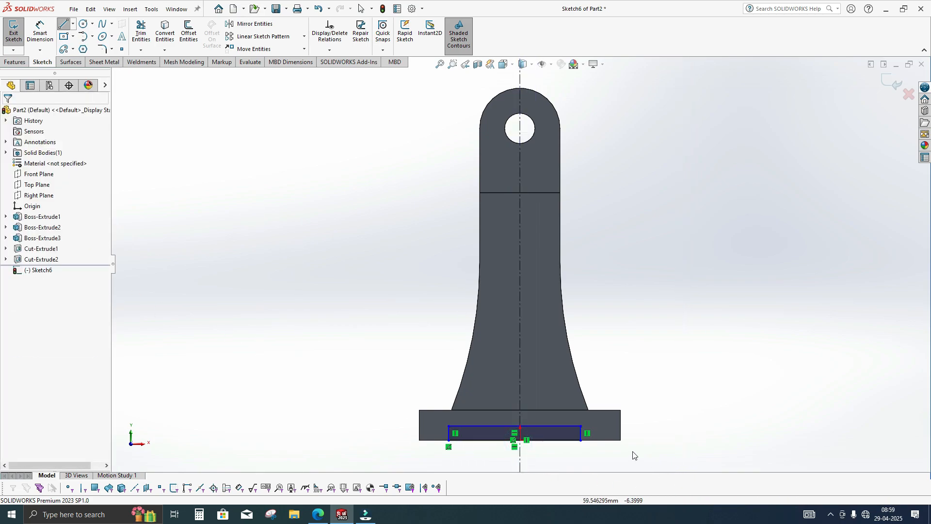
- Make the rectangle's two vertical sides symmetric about the vertical construction line
click(449, 431)
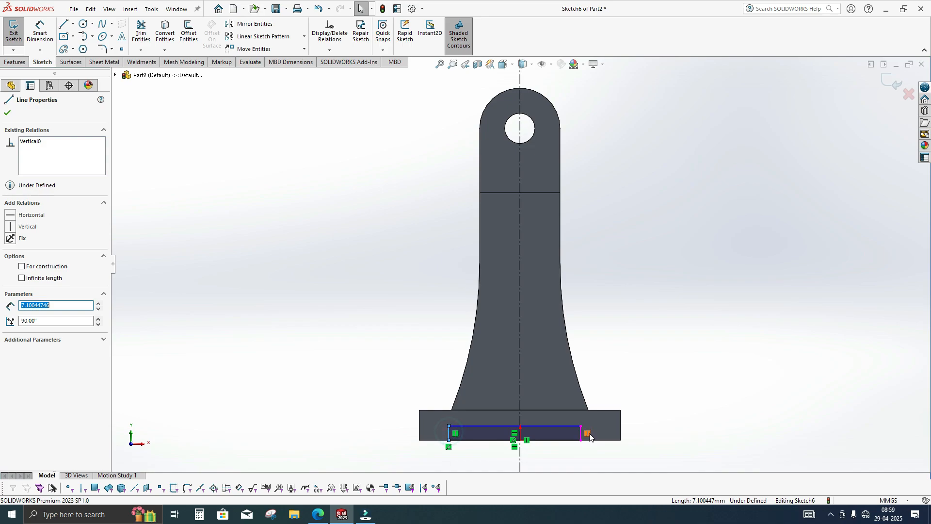
ctrl+click(581, 431)
ctrl+click(520, 379)
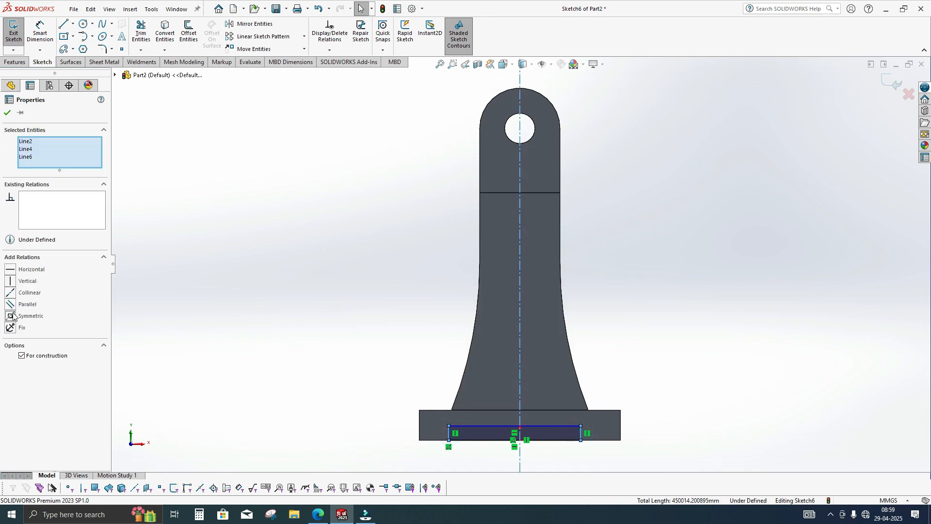
click(13, 316)
- Dimension the recess rectangle with a width of 42 mm and a height of 6 mm
key(d)
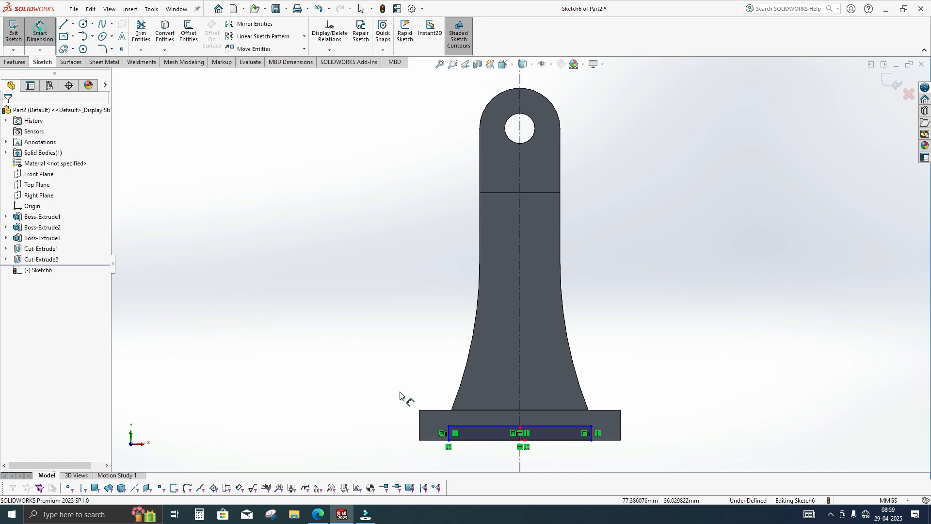
click(496, 440)
click(499, 455)
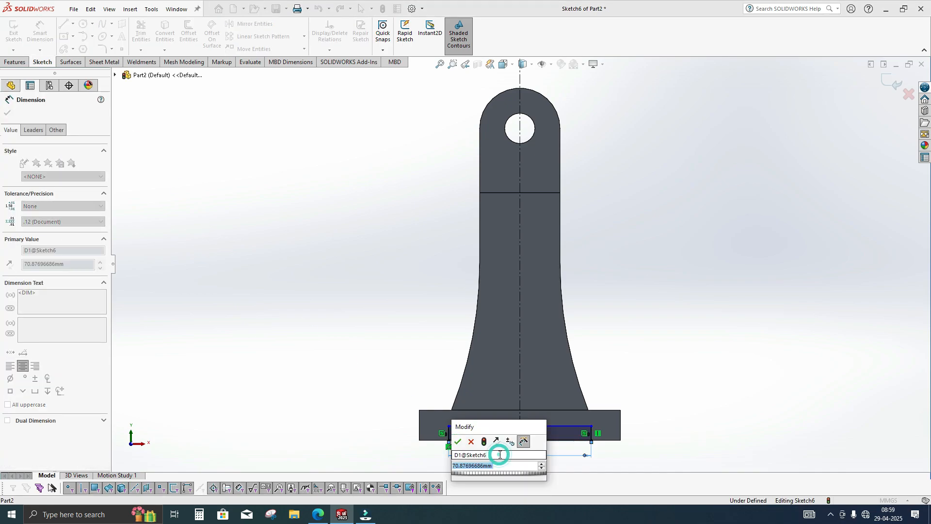
text(42)
key(Return)
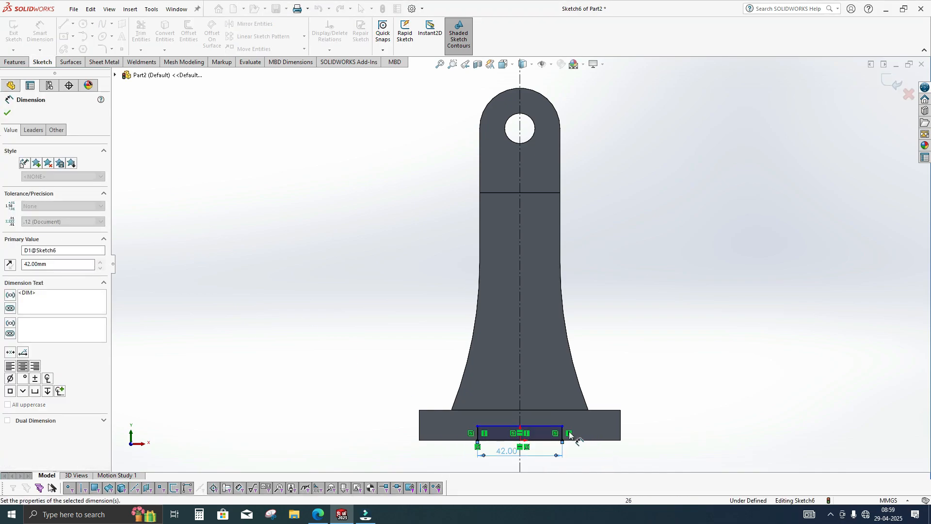
click(563, 433)
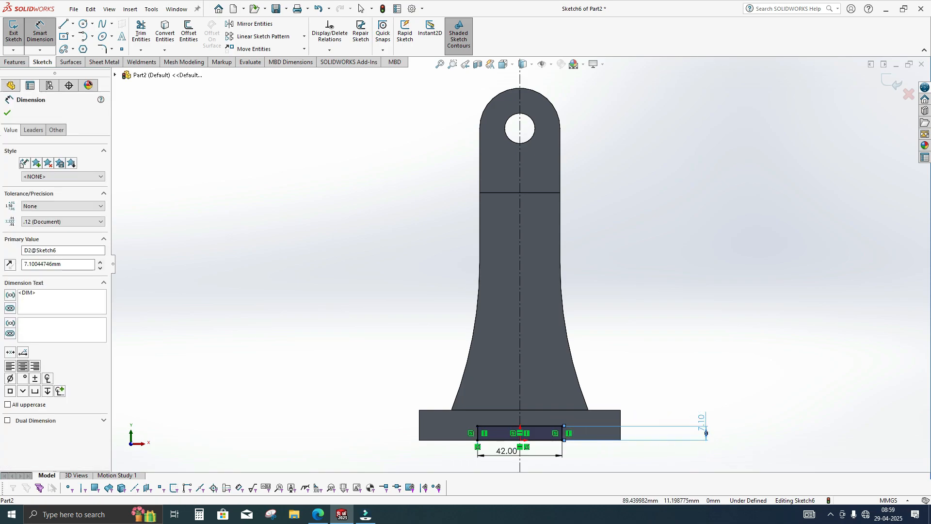
click(704, 421)
text(6)
key(Return)
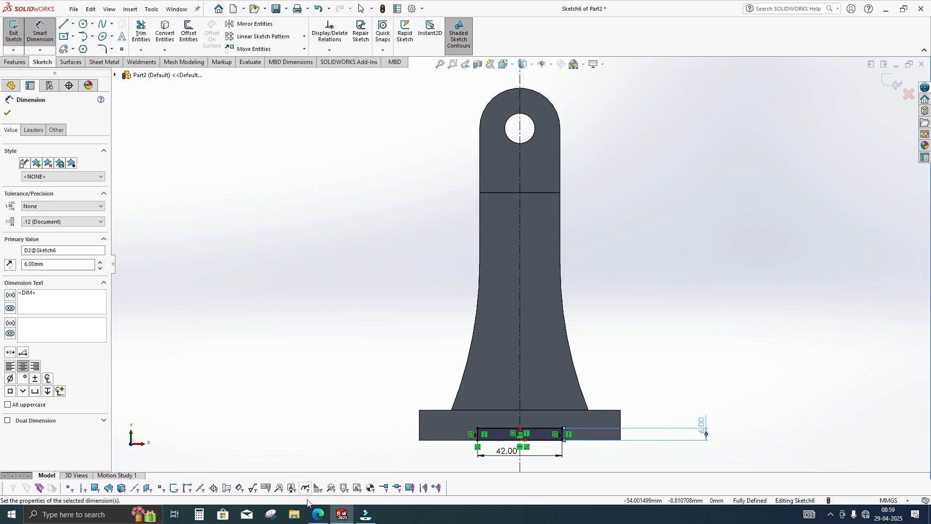
- Check the recess depth in the exercise drawing PDF and set the rectangle's height to 5 mm
click(318, 514)
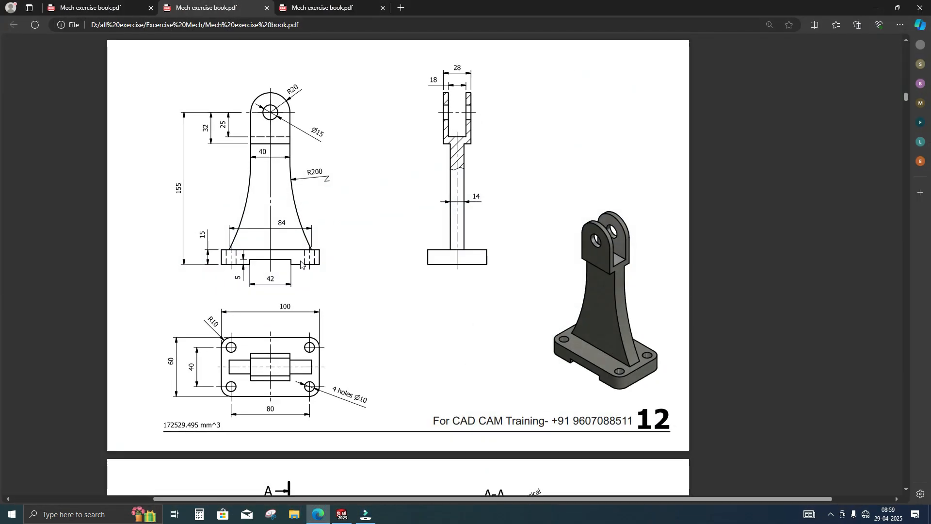
key(alt+Tab)
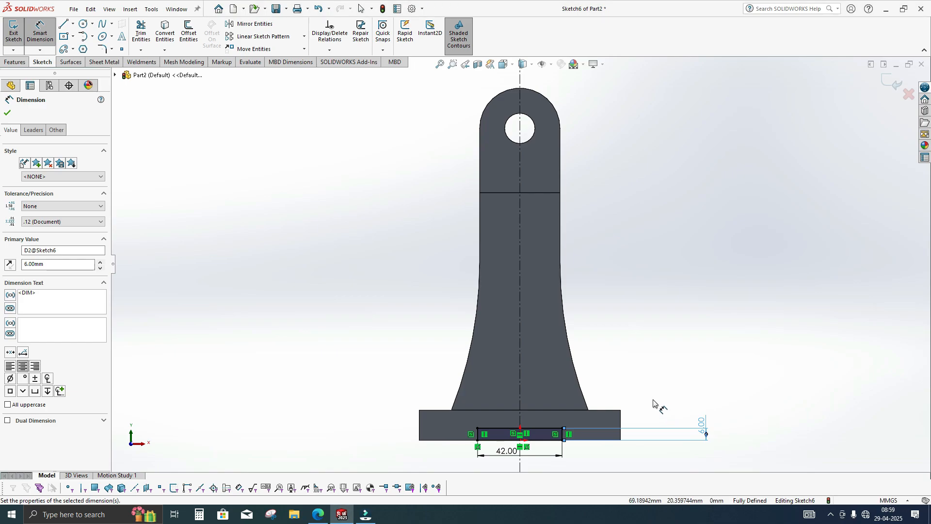
double_click(704, 426)
click(675, 409)
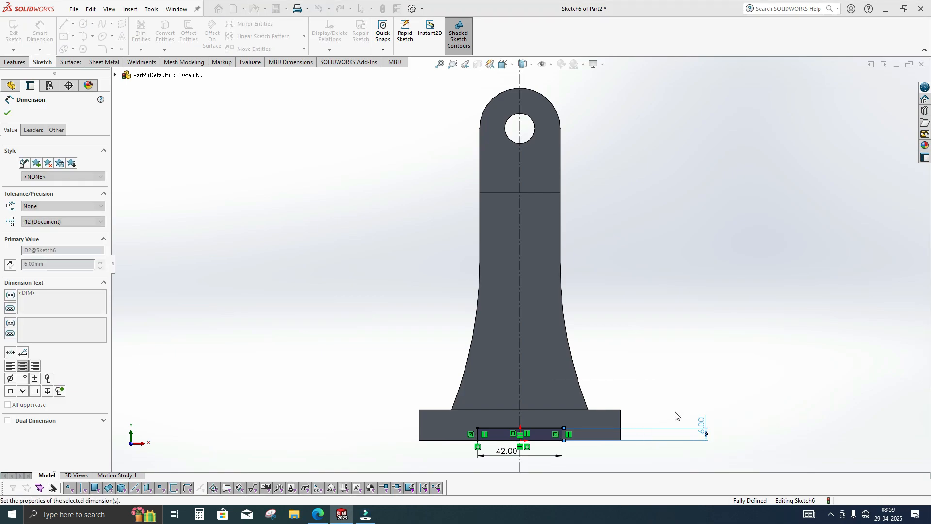
- Exit the sketch and cut-extrude the rectangle Through All along the underside of the base plate
click(13, 35)
click(16, 62)
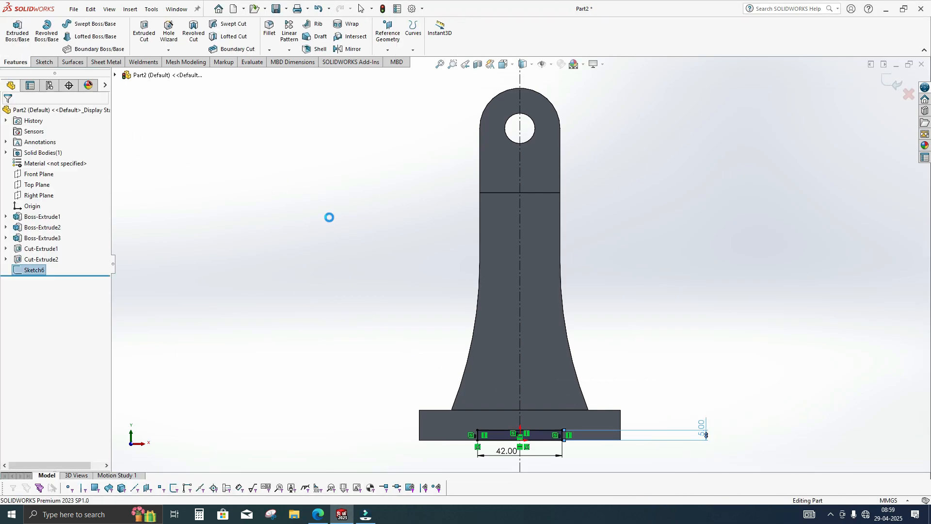
click(144, 32)
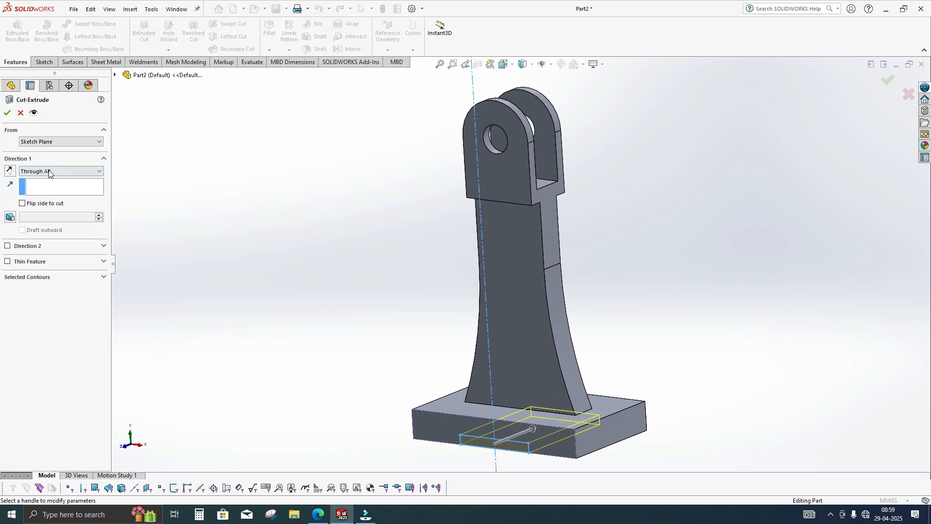
click(8, 113)
- Check the corner radius in the exercise drawing and fillet the base plate's four vertical corner edges with a 10 mm radius
middle_drag(315, 249, 359, 321)
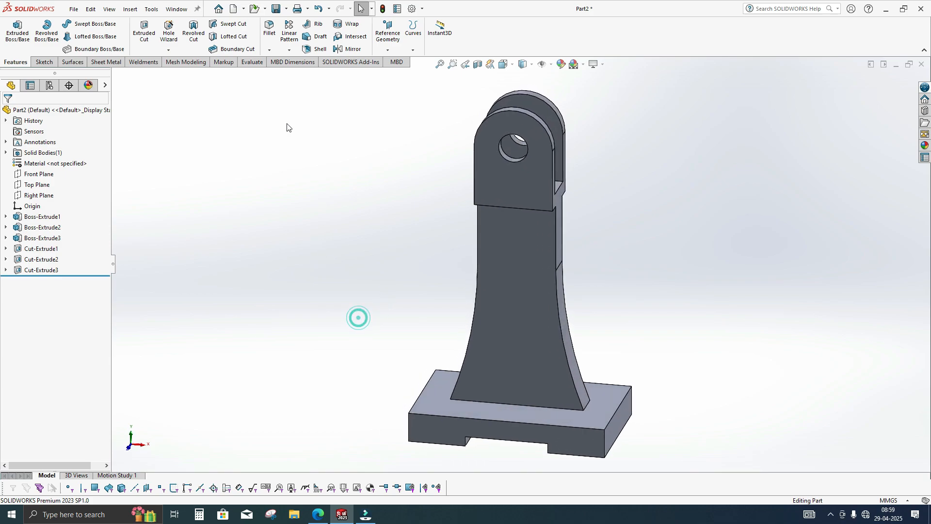
click(269, 29)
key(alt+Tab)
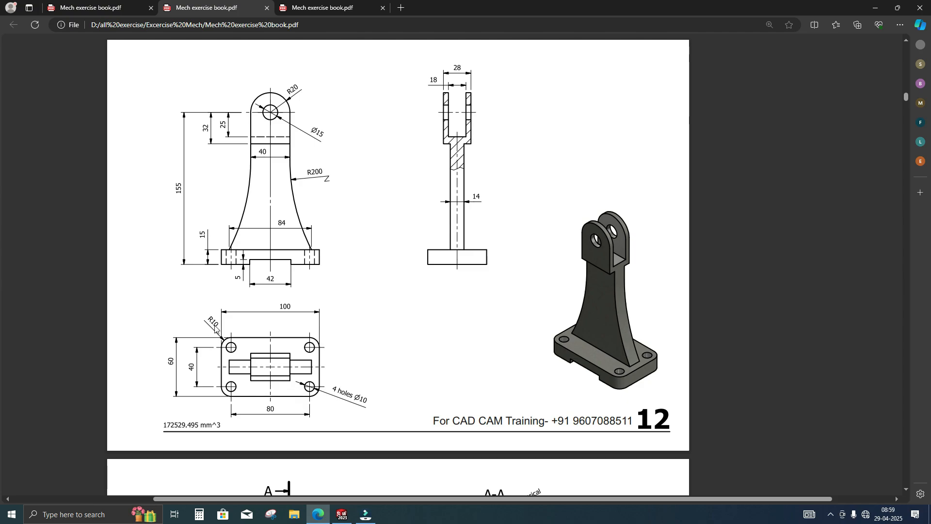
key(alt+Tab)
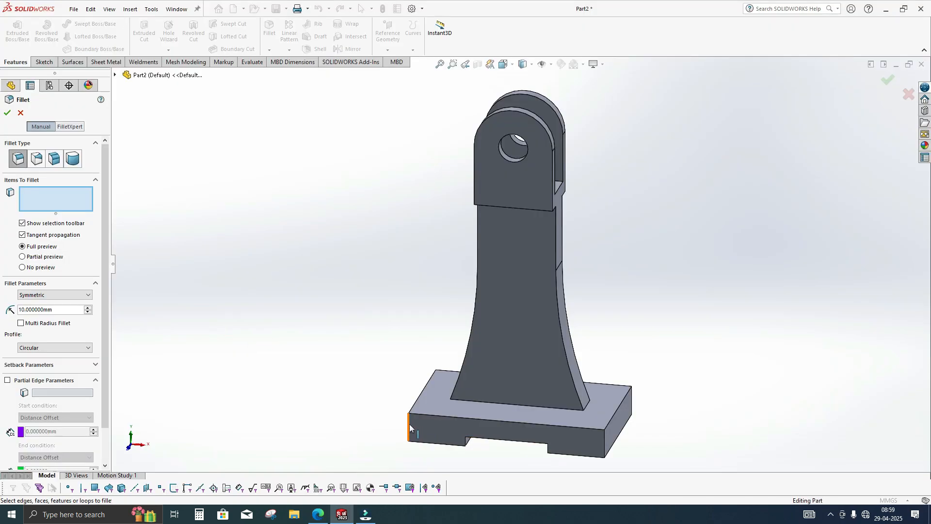
click(410, 428)
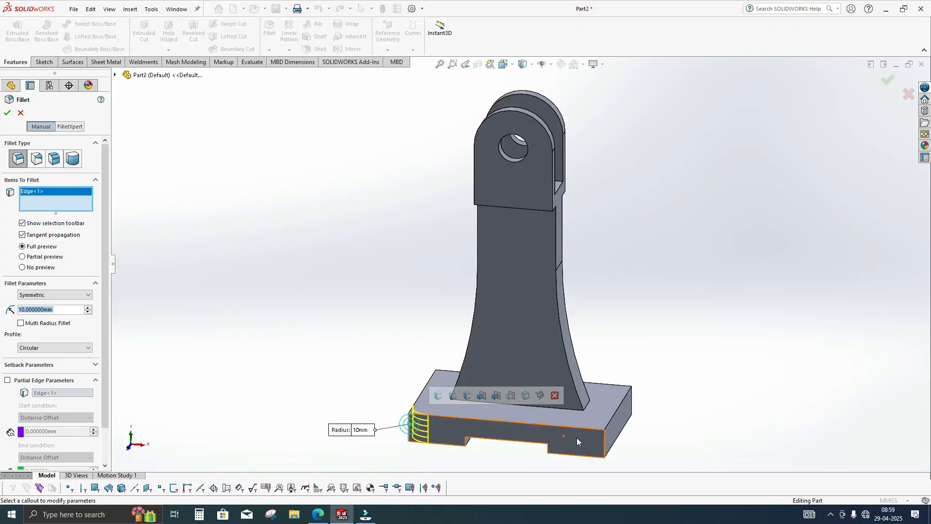
click(604, 441)
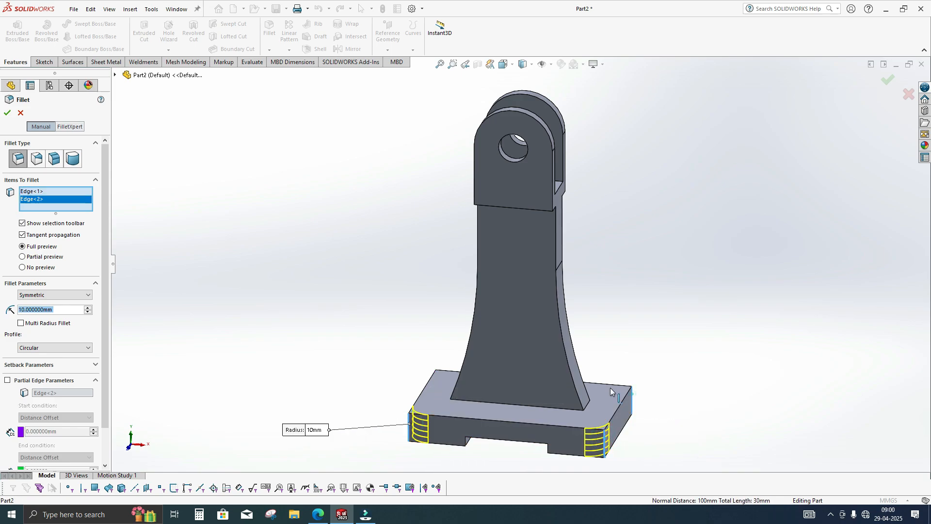
click(610, 388)
middle_drag(611, 388, 306, 360)
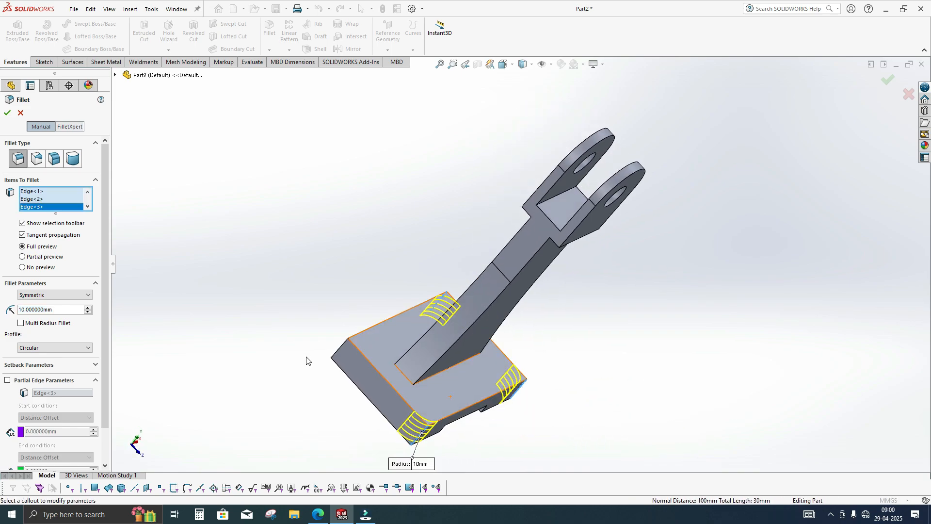
click(342, 345)
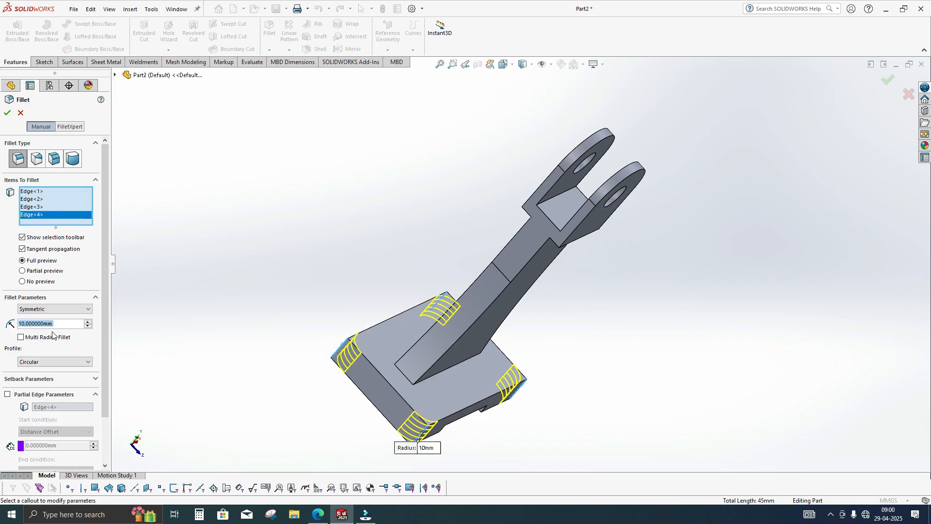
click(7, 112)
- Check the hole callout in the exercise drawing, then place a Hole Wizard simple hole on the base's top face at the back-left corner arc's centre
middle_drag(253, 213, 257, 276)
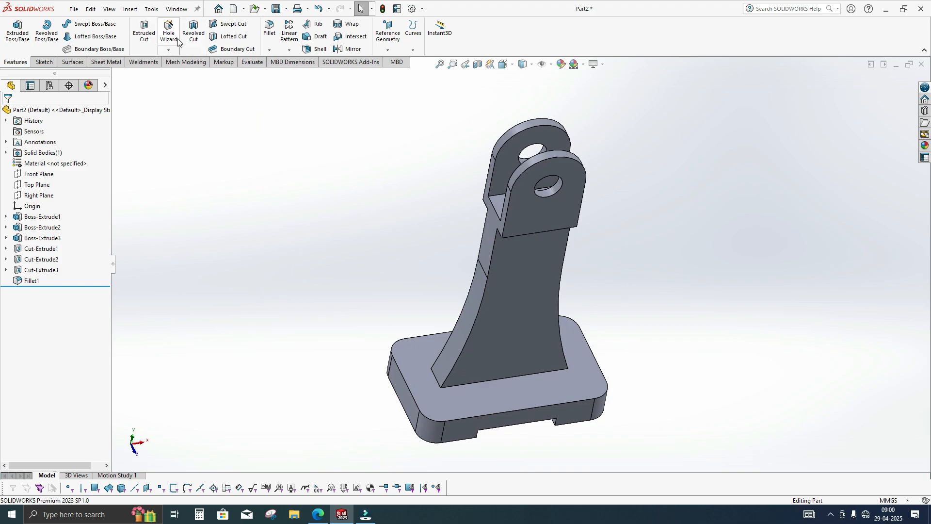
key(alt+Tab)
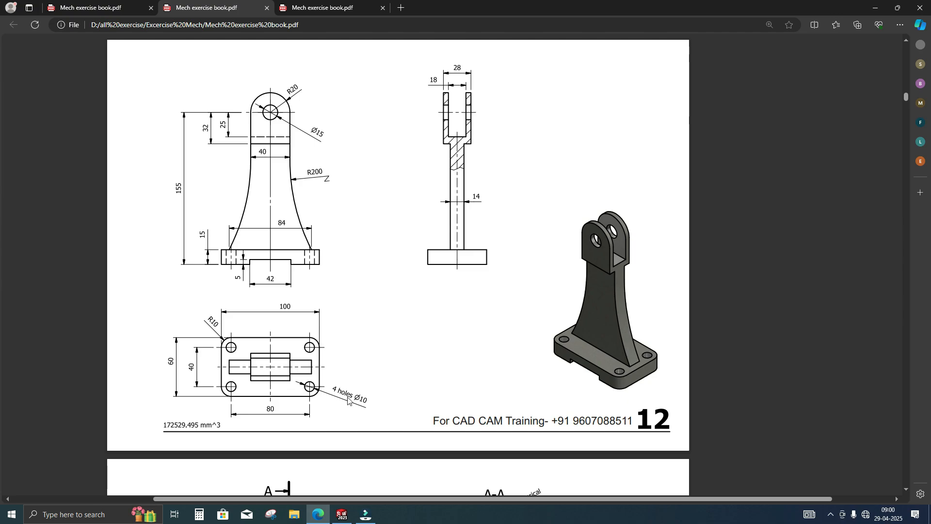
key(alt+Tab)
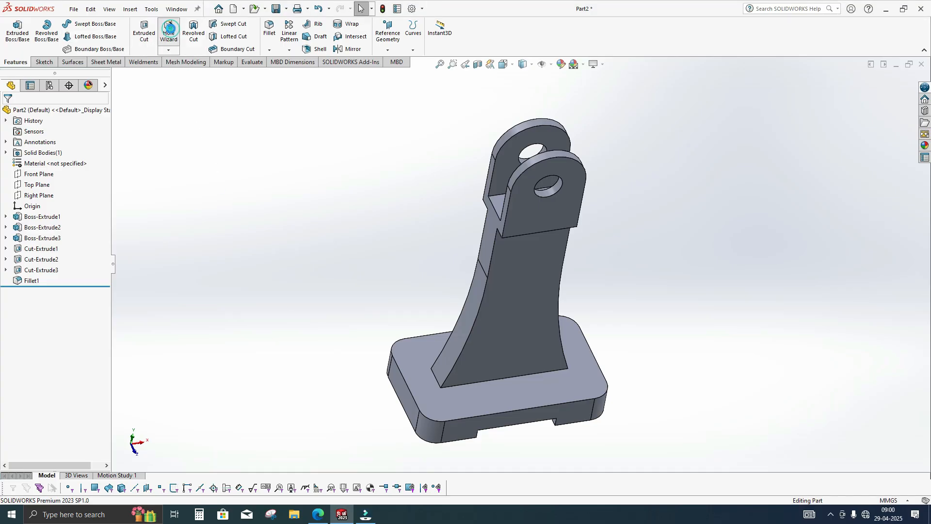
click(169, 28)
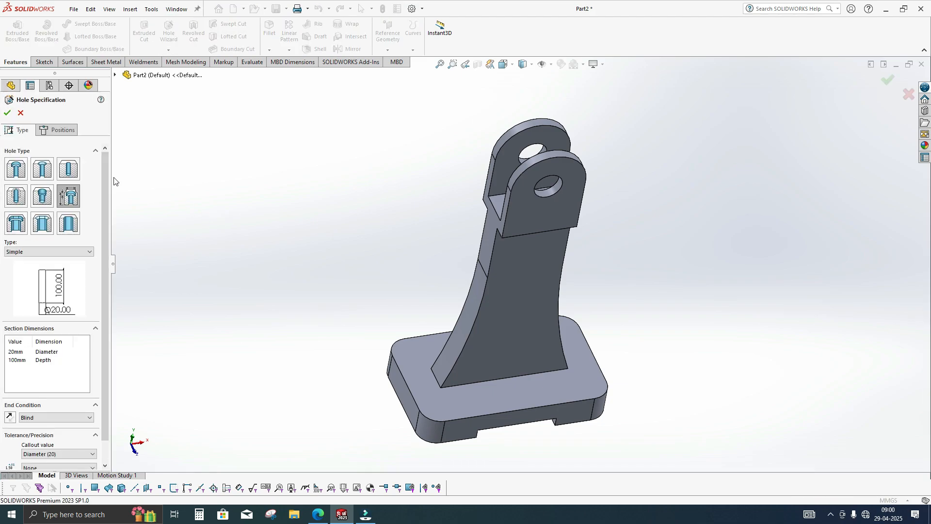
click(61, 130)
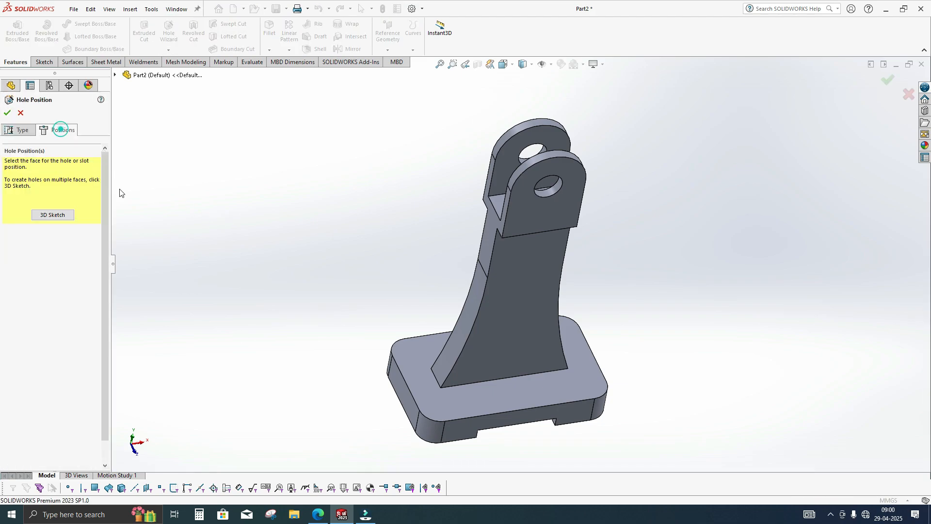
click(409, 350)
click(311, 141)
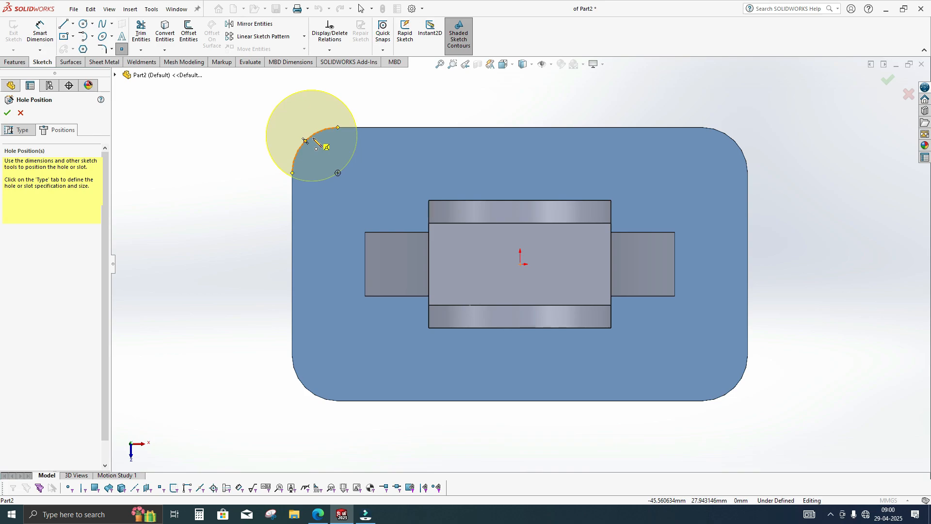
click(338, 173)
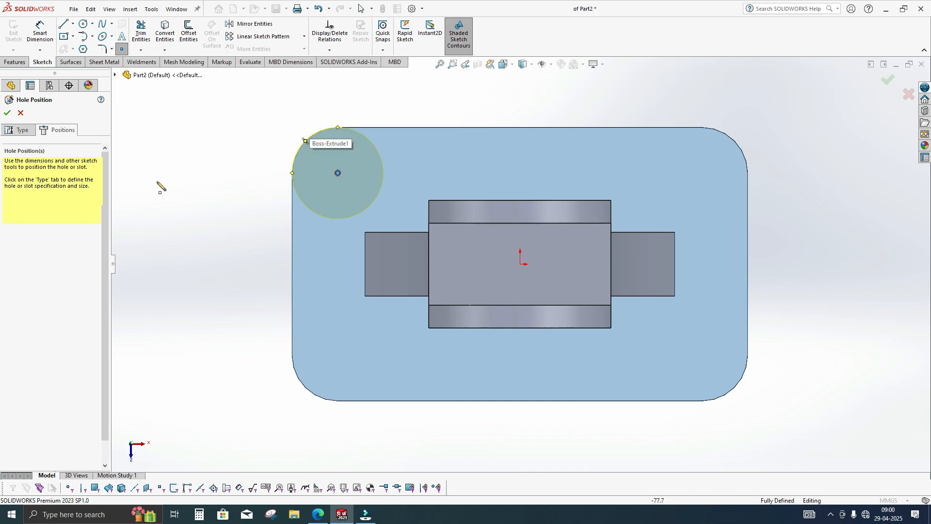
- Set the hole's diameter to 10 mm with an Up To Next end condition and create it
click(21, 132)
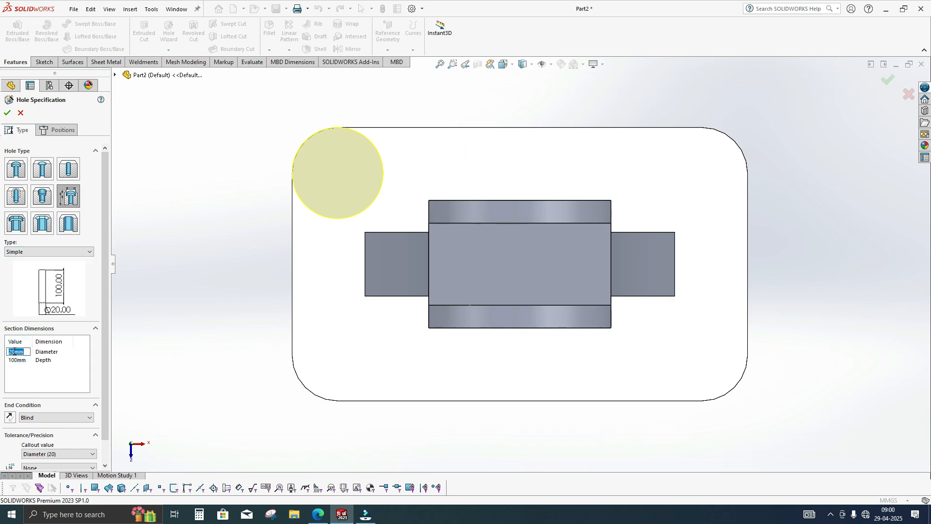
key(Return)
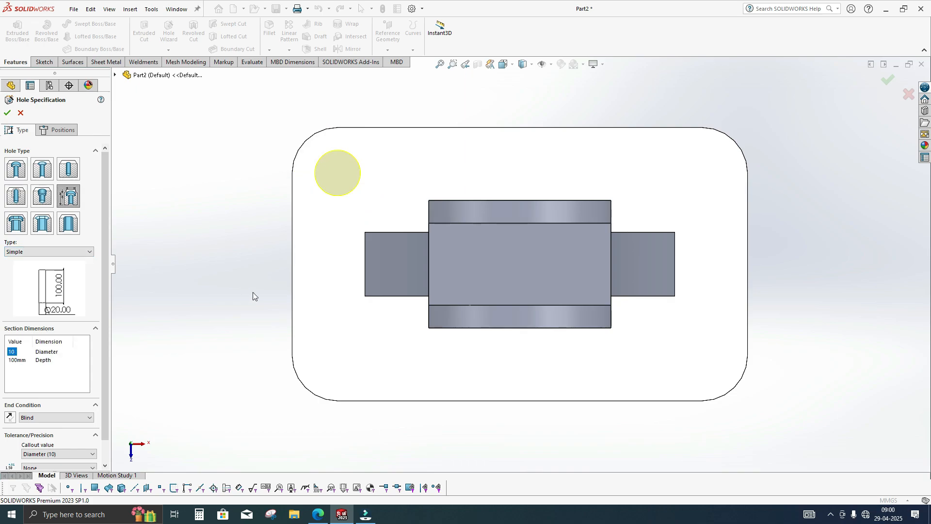
middle_drag(317, 326, 359, 276)
scroll(360, 275, up, 4)
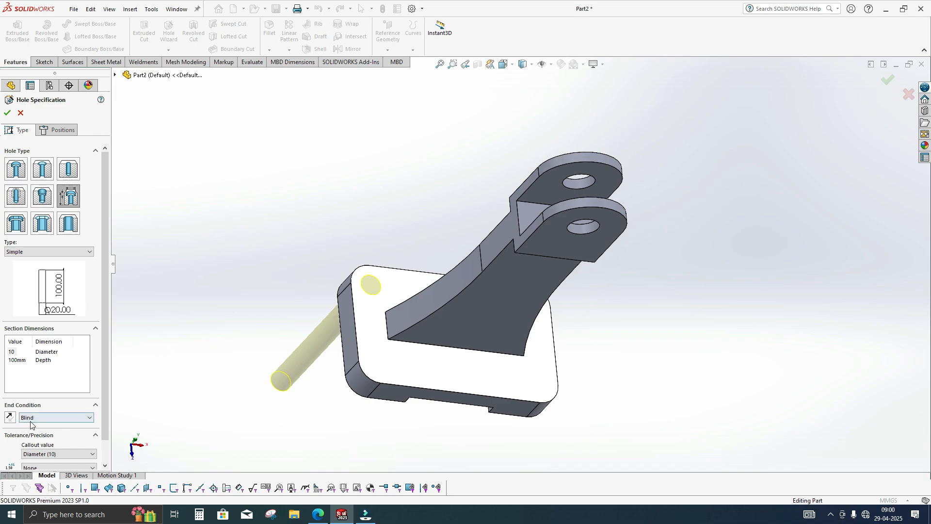
click(53, 417)
click(37, 436)
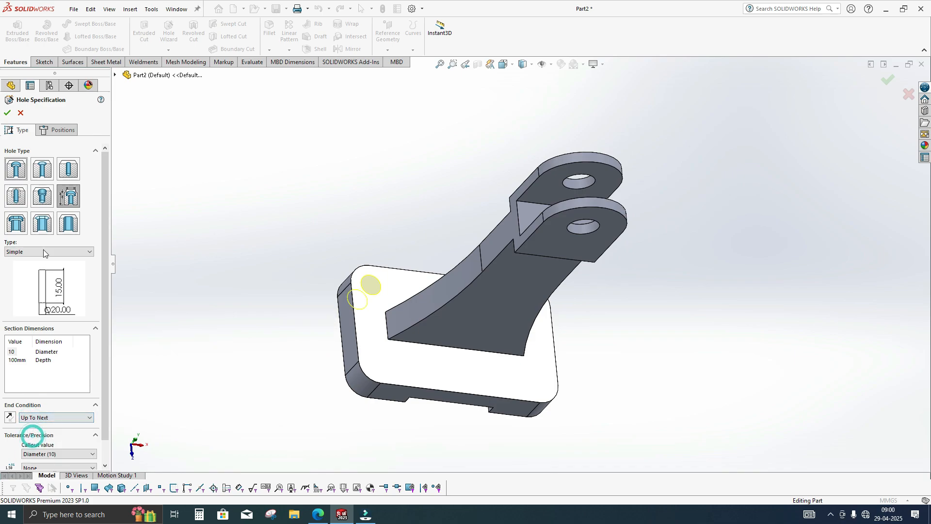
click(7, 113)
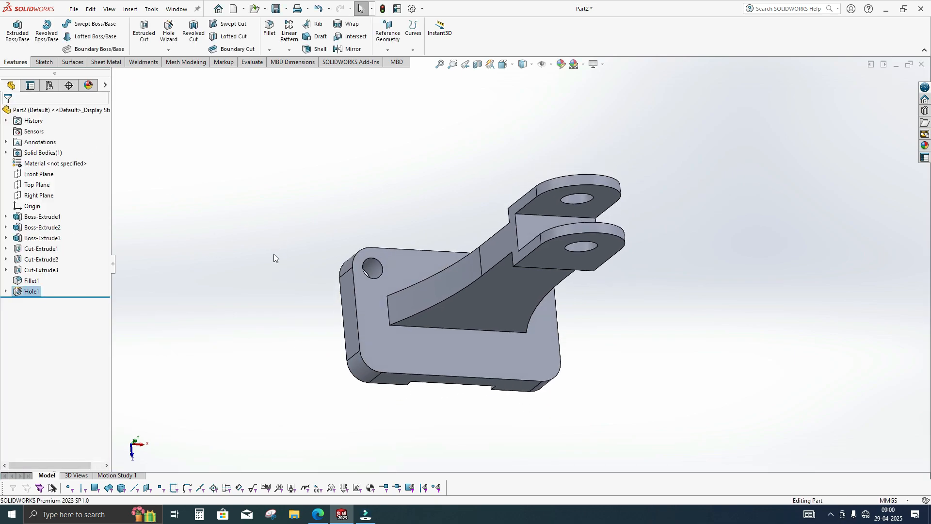
click(173, 44)
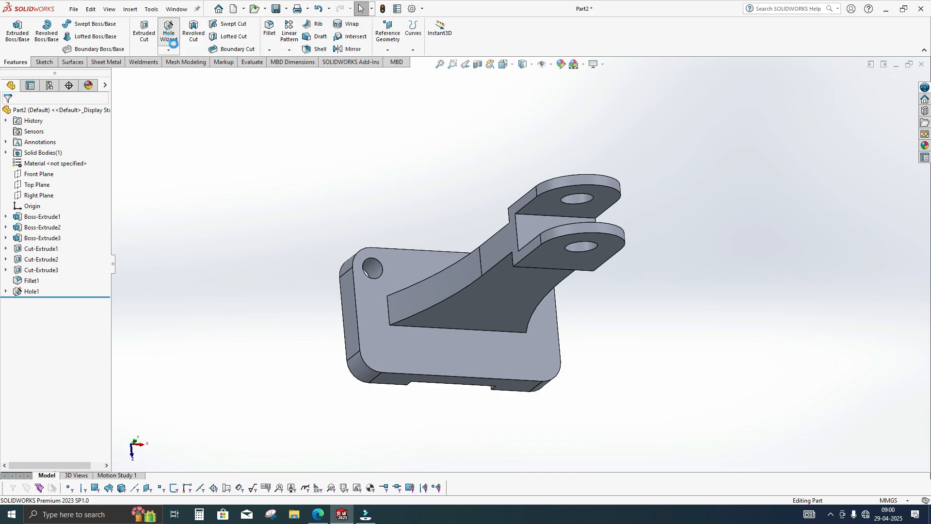
click(59, 127)
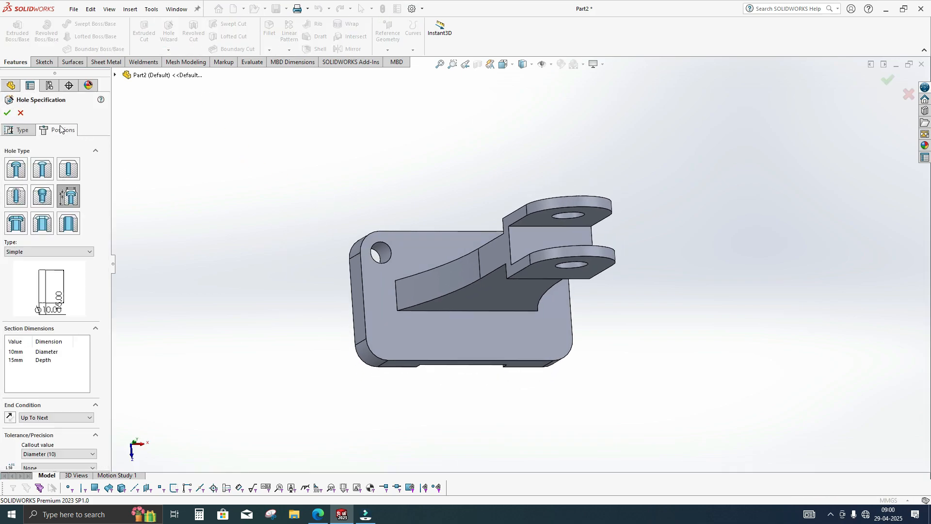
click(554, 198)
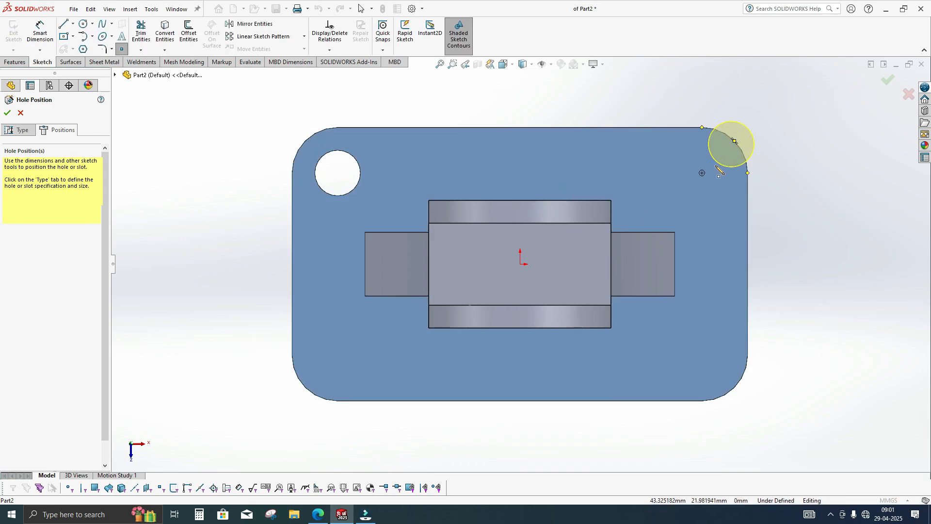
click(703, 173)
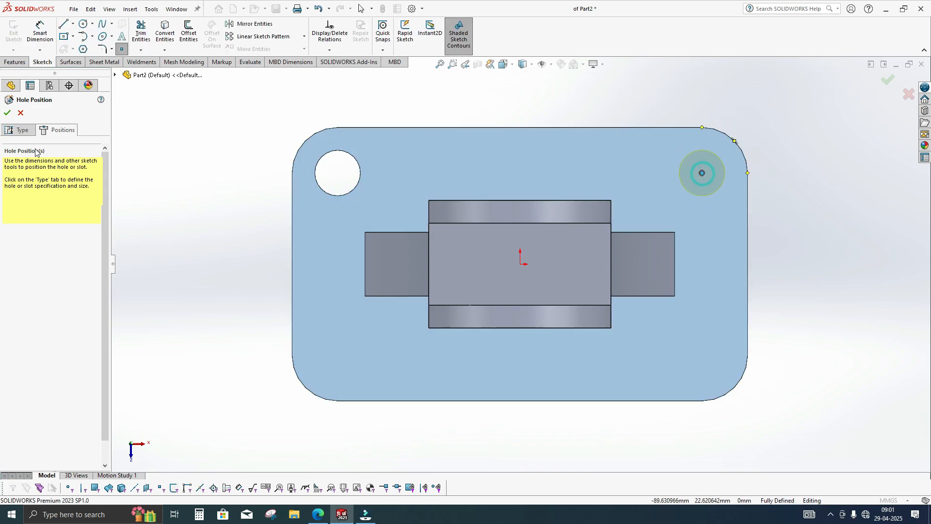
click(12, 136)
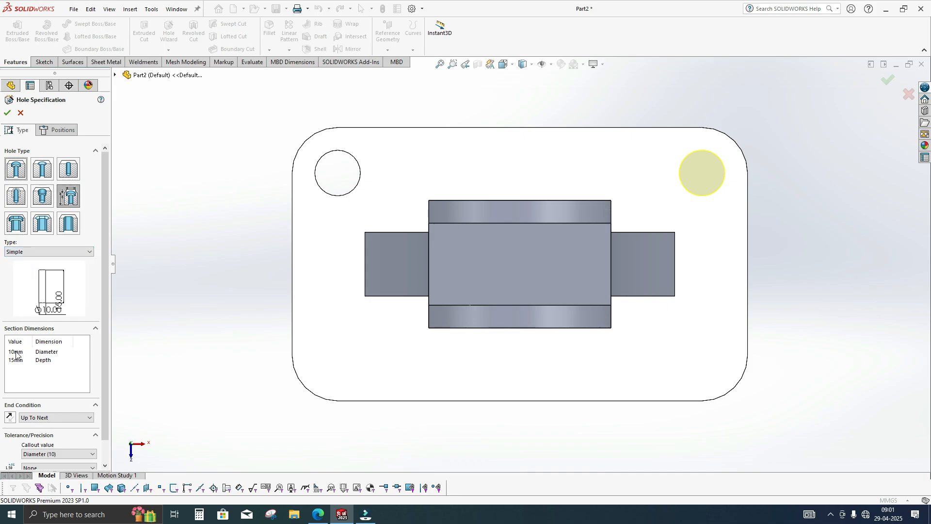
click(21, 113)
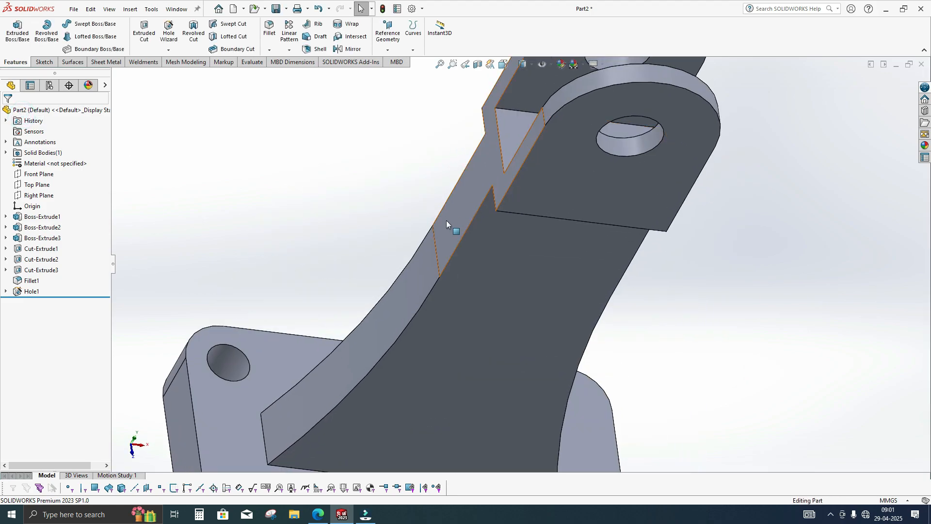
- Start a linear pattern of the corner hole along the base's long edge, checking the exercise drawing, with two instances spaced 80 mm
click(35, 292)
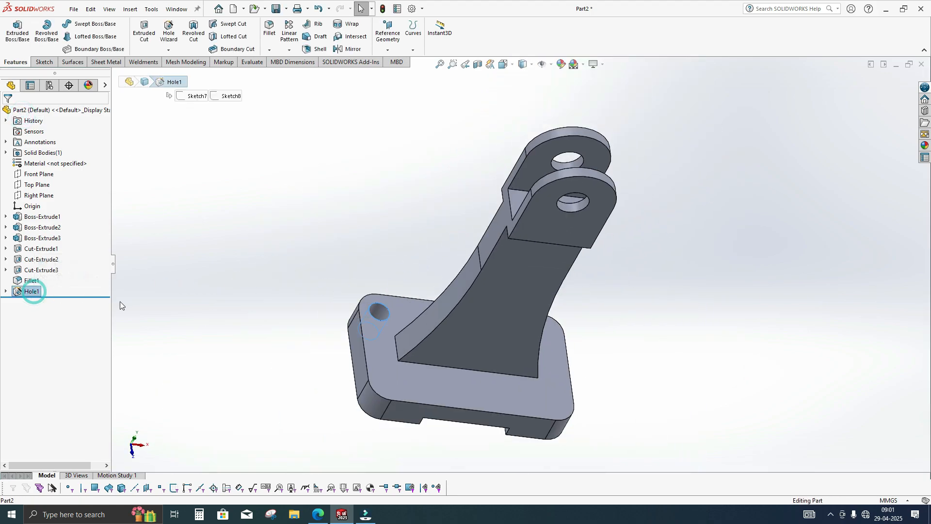
click(290, 33)
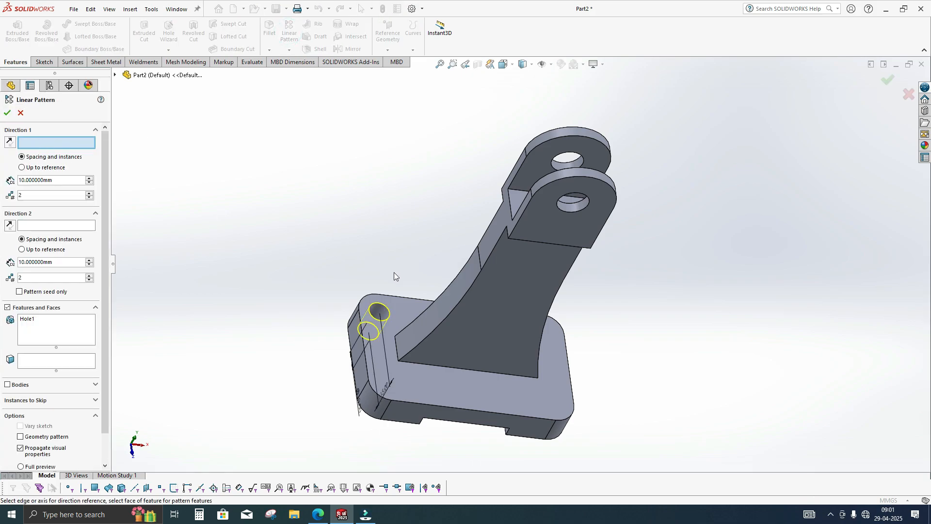
click(395, 297)
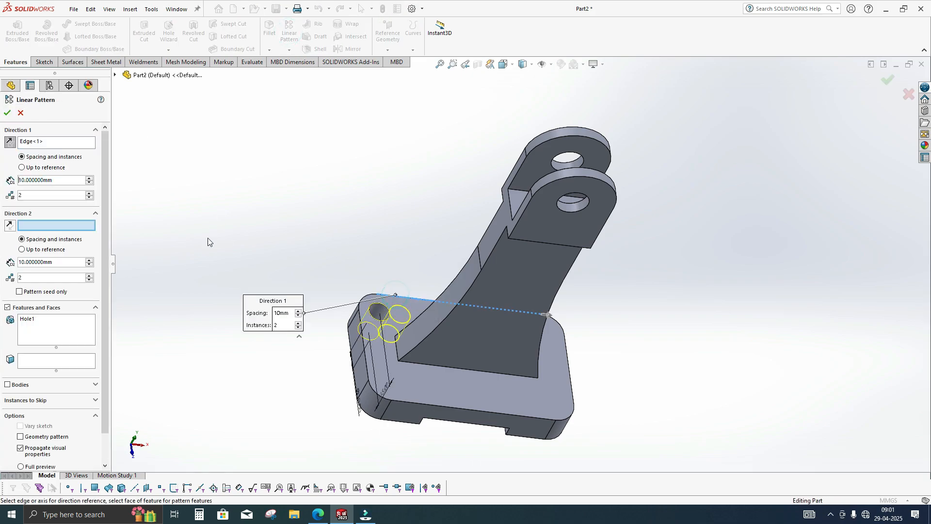
key(alt+Tab)
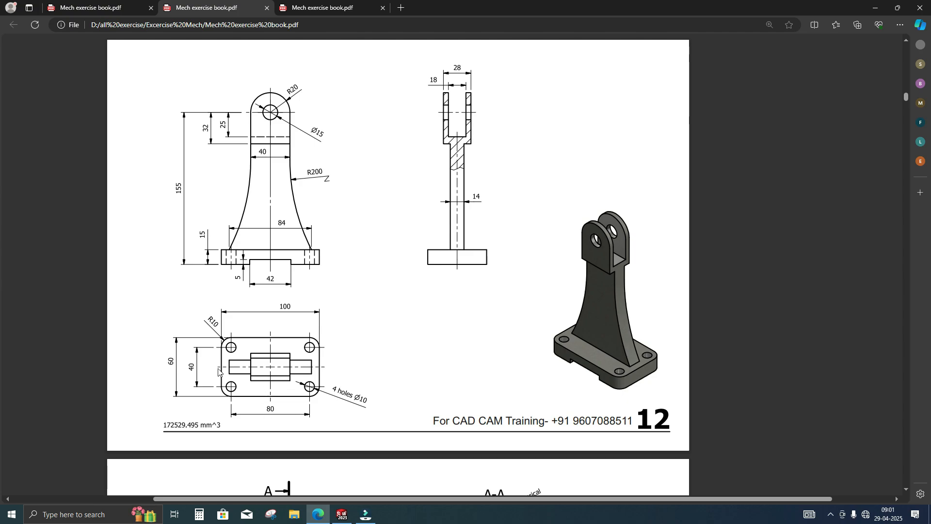
key(alt+Tab)
click(88, 178)
click(88, 178)
click(88, 178)
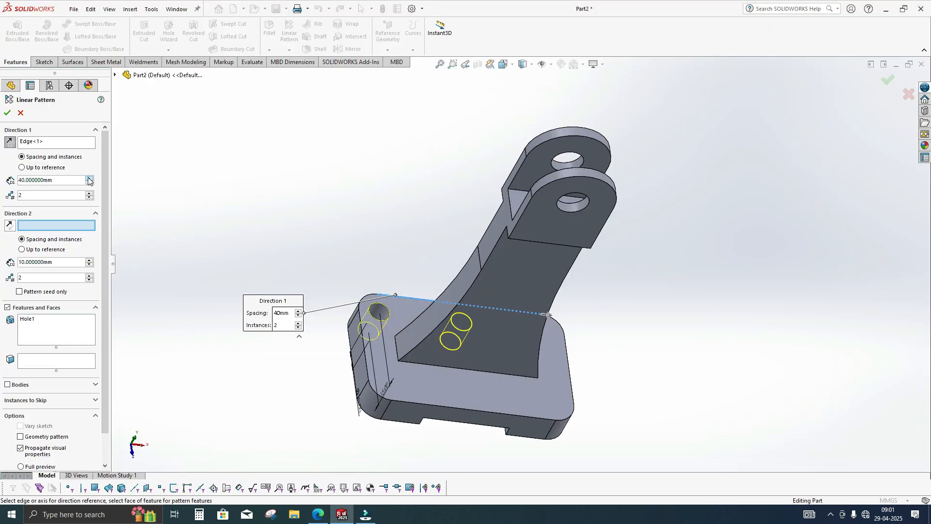
click(89, 178)
click(89, 178)
click(88, 178)
click(88, 178)
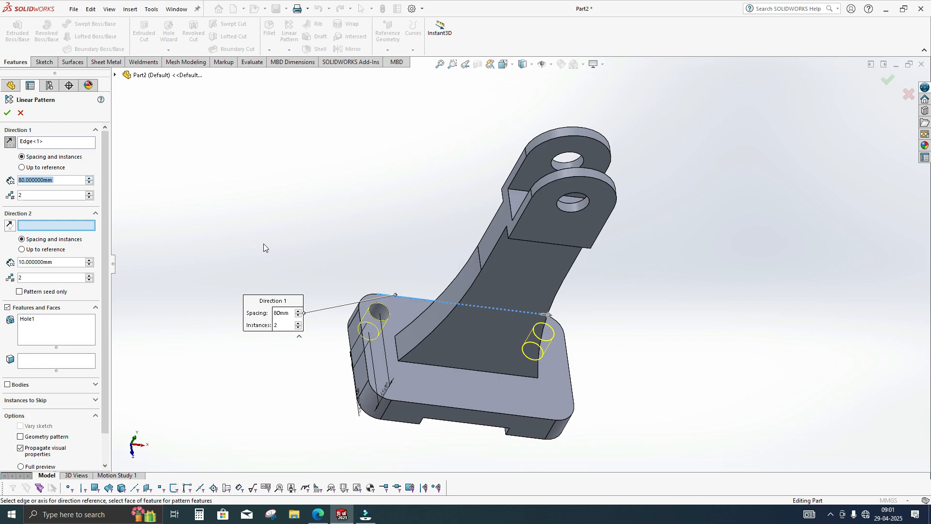
- Add the base's short edge as the second pattern direction with two instances spaced 40 mm and create the pattern
middle_drag(264, 244, 289, 318)
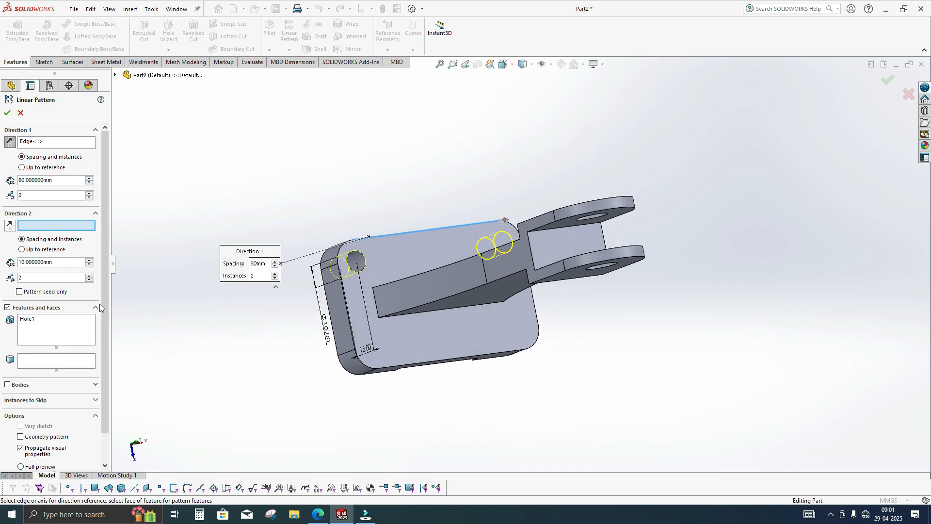
click(535, 303)
click(6, 227)
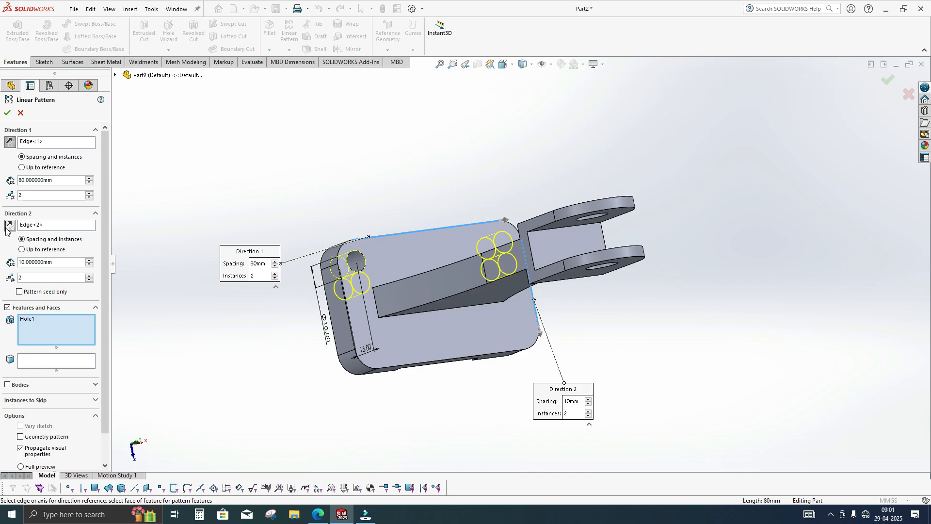
click(89, 260)
click(89, 260)
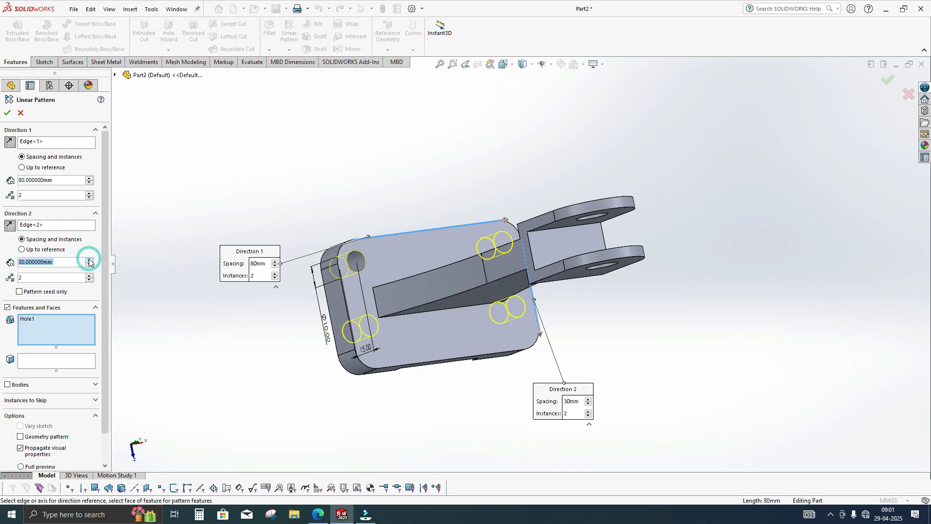
click(89, 260)
mouse_move(310, 335)
middle_down()
mouse_move(329, 345)
mouse_move(313, 335)
middle_up()
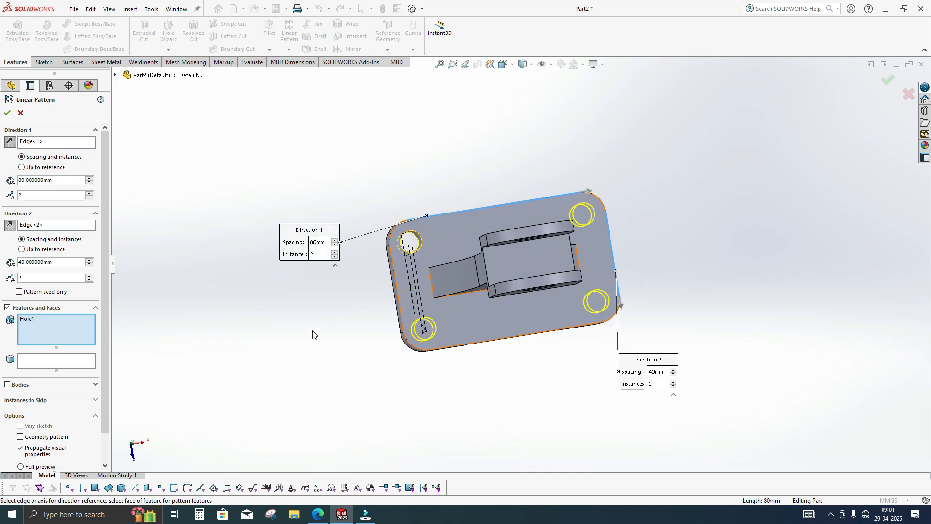
click(7, 113)
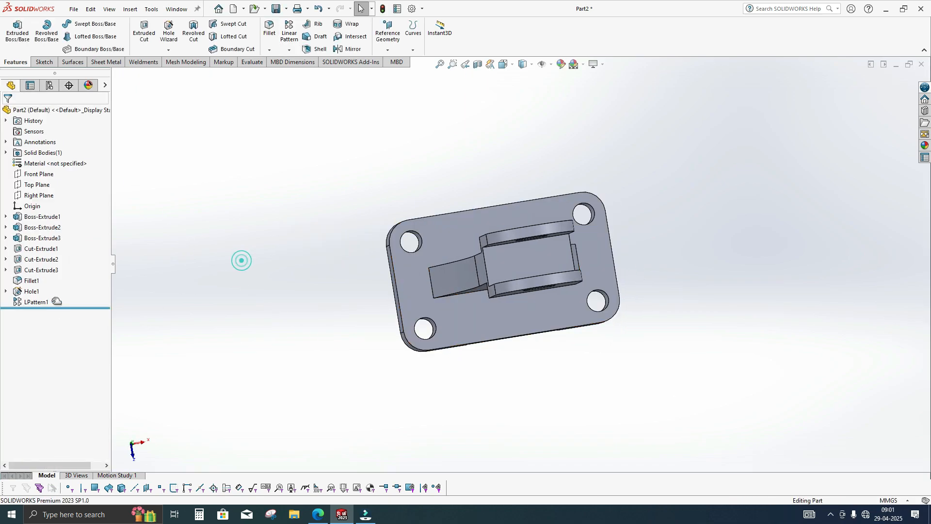
click(31, 291)
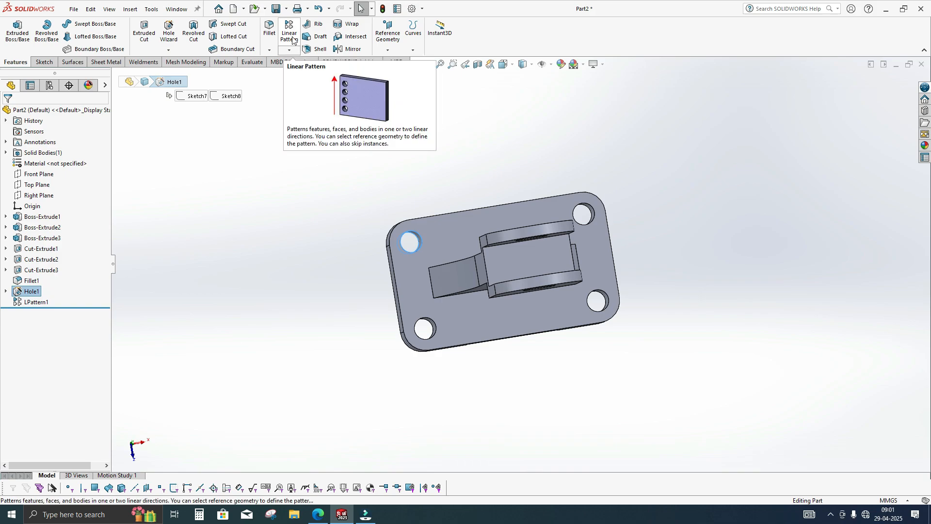
click(263, 192)
scroll(361, 288, up, 3)
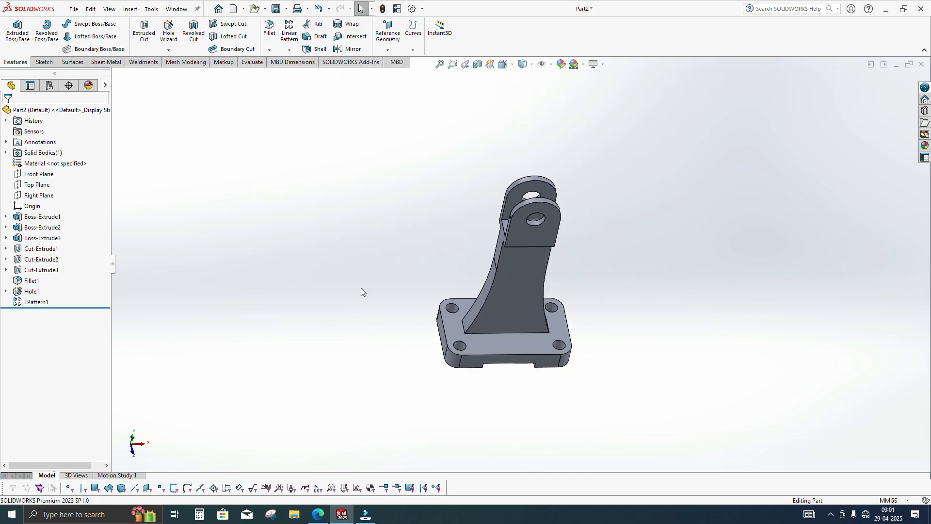